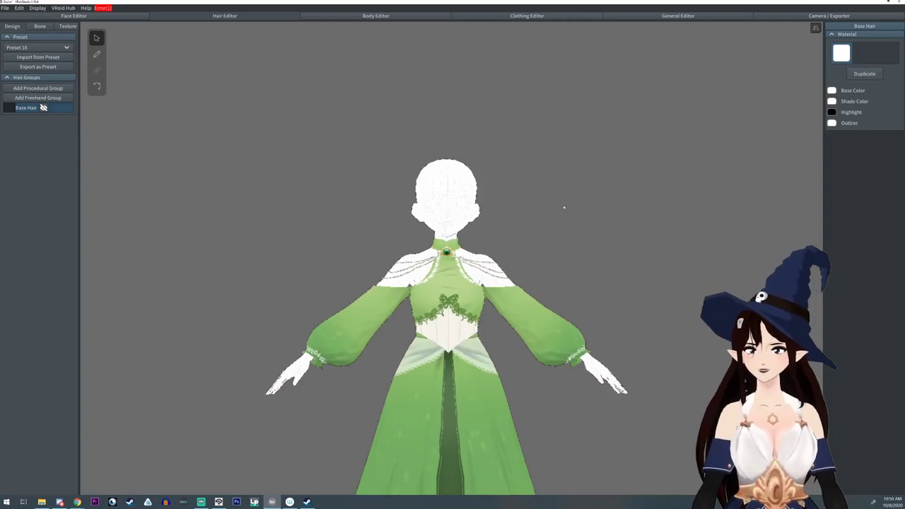
Step: Add a freehand hair group and pull the lower side point of its guide mesh down to skirt level
right_click_drag(563, 207, 495, 201)
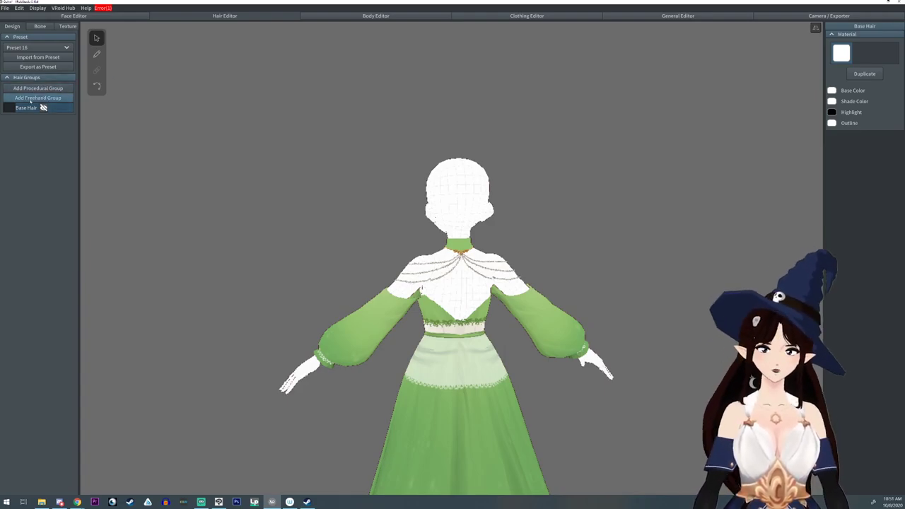
left_click(38, 98)
right_click_drag(283, 192, 461, 220)
left_click_drag(480, 249, 529, 433)
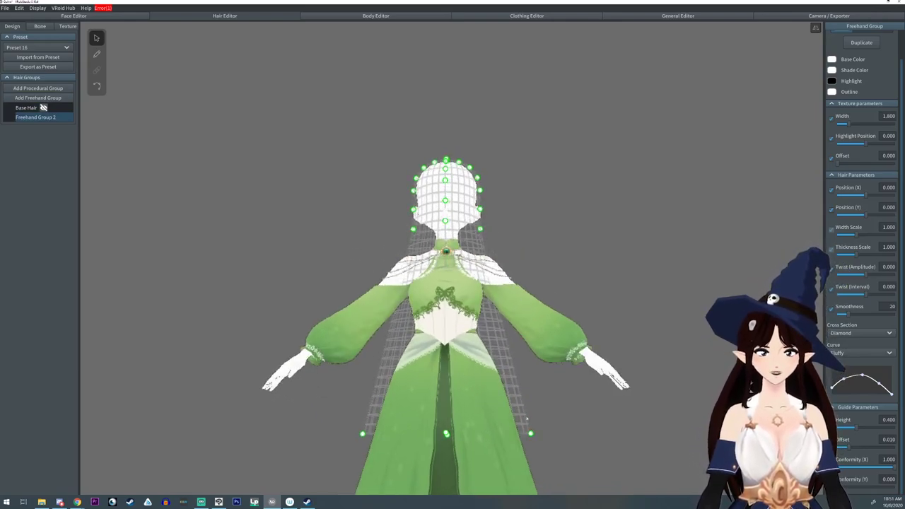
Step: Spread the guide mesh's lower side points outward past the sleeves and space them down to the skirt
right_click_drag(493, 374, 508, 394)
left_click_drag(479, 229, 548, 359)
left_click_drag(526, 432, 570, 440)
left_click_drag(479, 207, 580, 208)
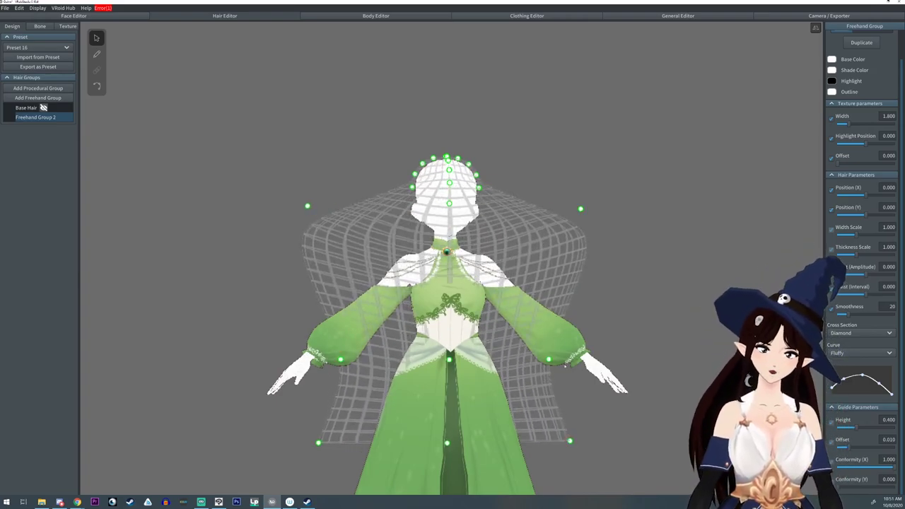
left_click_drag(548, 359, 595, 364)
left_click_drag(569, 440, 592, 466)
left_click_drag(595, 364, 591, 419)
left_click_drag(581, 208, 593, 311)
Step: Pull the guide mesh's upper side points outward from the head to form a wide rounded dome
left_click_drag(478, 188, 592, 226)
left_click_drag(475, 174, 570, 185)
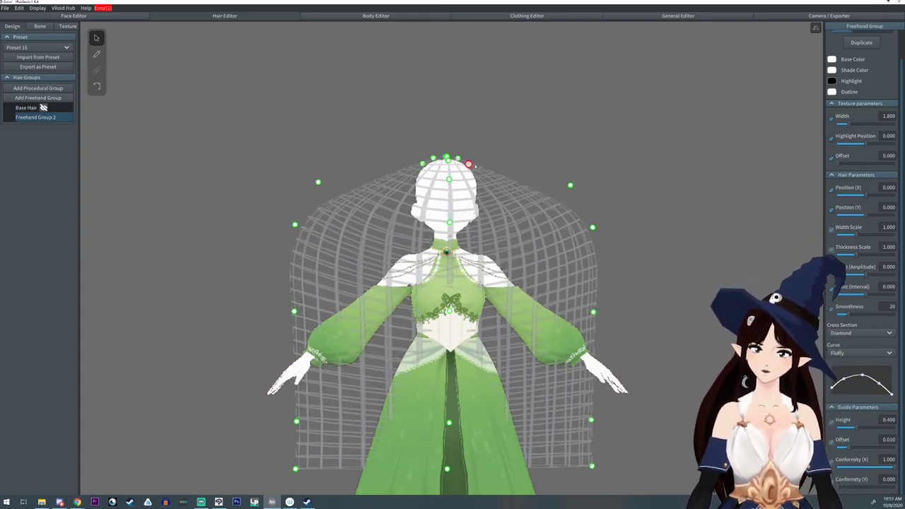
left_click_drag(468, 164, 546, 166)
left_click_drag(457, 158, 541, 152)
Step: Turn off mirrored editing and, viewed from the side, pull the guide mesh's lower front points far forward of the body
right_click_drag(307, 212, 325, 212)
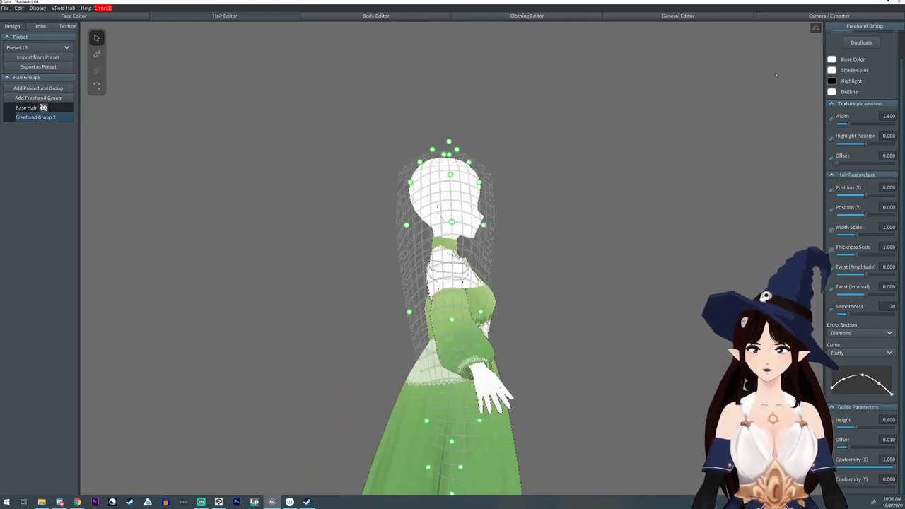
left_click(815, 30)
middle_click_drag(532, 308, 529, 293)
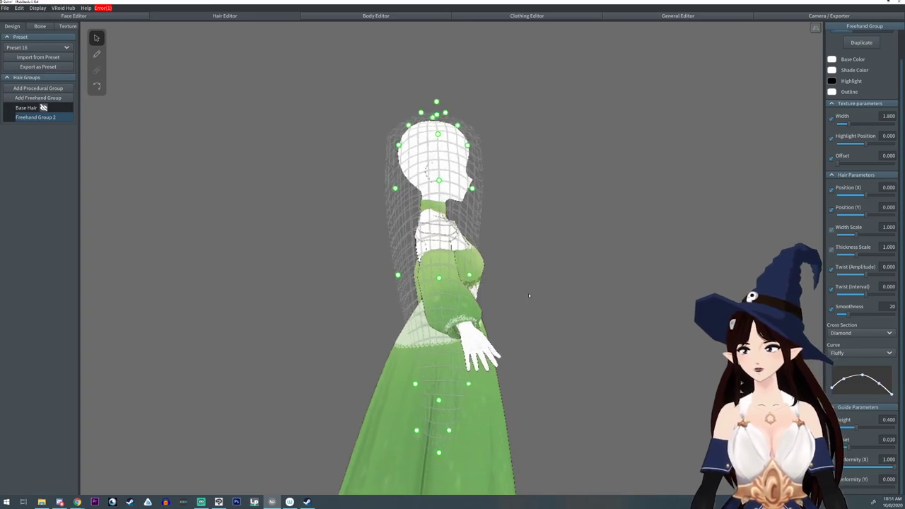
left_click_drag(469, 275, 598, 297)
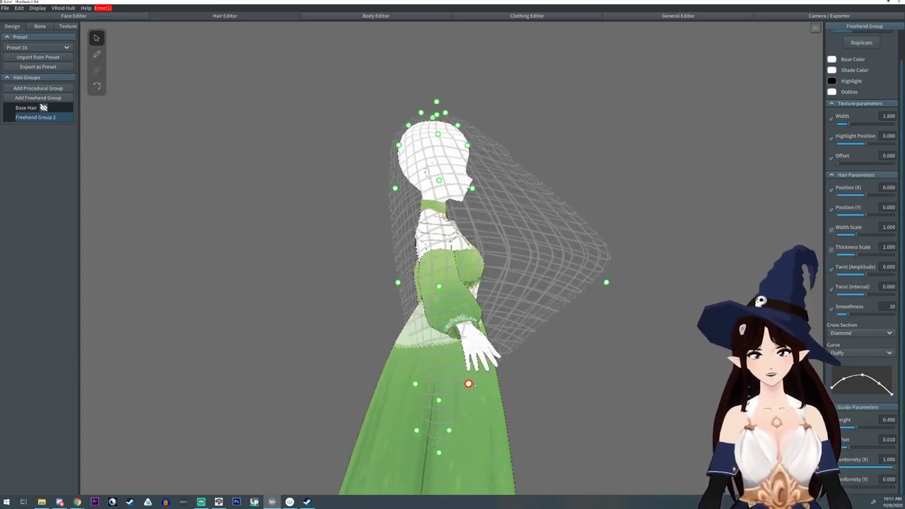
left_click_drag(468, 384, 591, 389)
left_click_drag(448, 430, 550, 435)
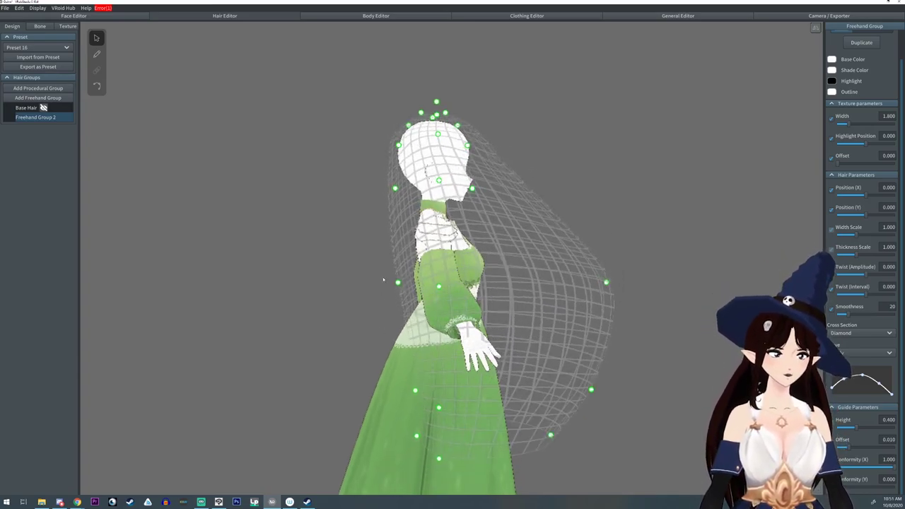
Step: Fit the guide mesh's rear edge to the figure, moving the neck and waist points inward and the skirt points outward
left_click_drag(398, 283, 416, 279)
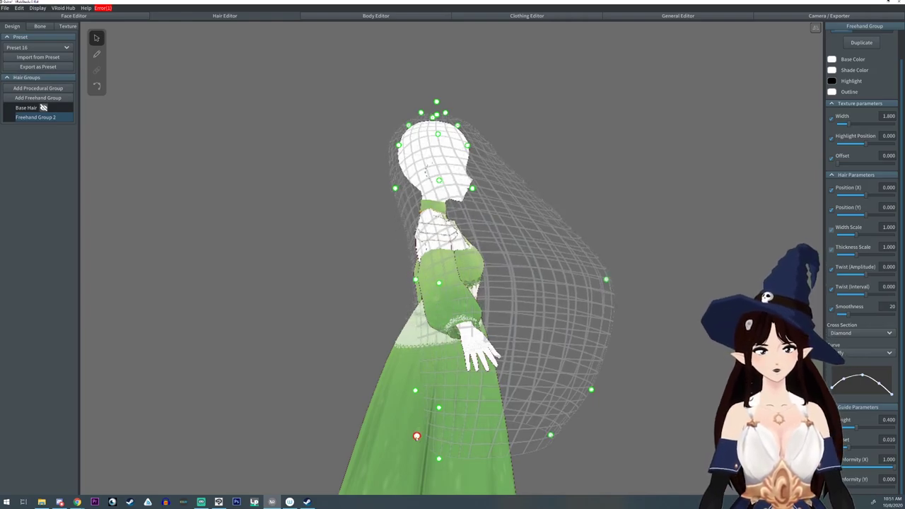
left_click_drag(416, 436, 357, 439)
left_click_drag(415, 390, 382, 376)
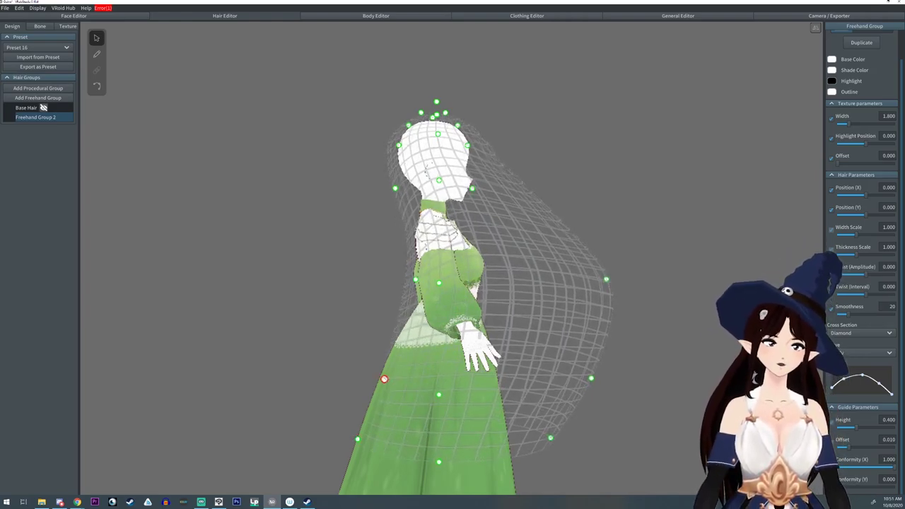
left_click_drag(395, 188, 407, 189)
left_click_drag(416, 279, 424, 279)
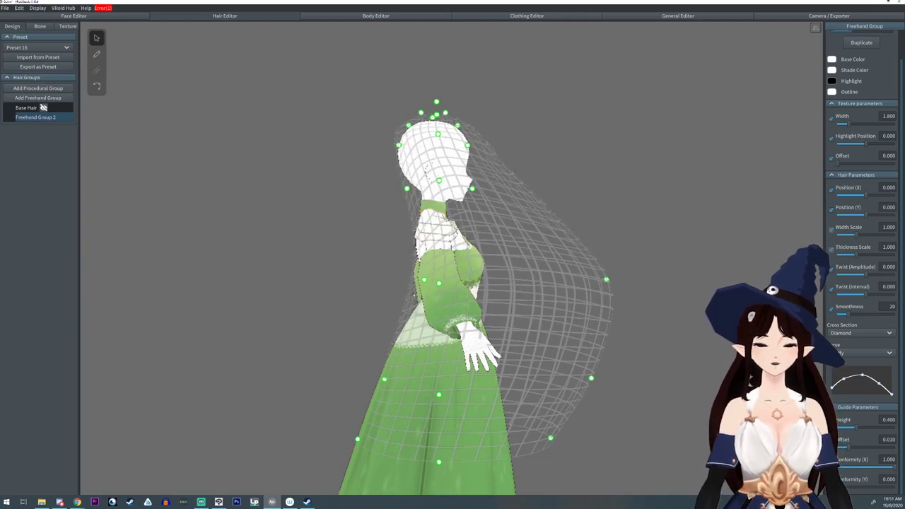
Step: Refine the guide mesh's rear edge from the opposite side, moving the waist point inward and raising the two skirt points
right_click_drag(386, 324, 515, 374)
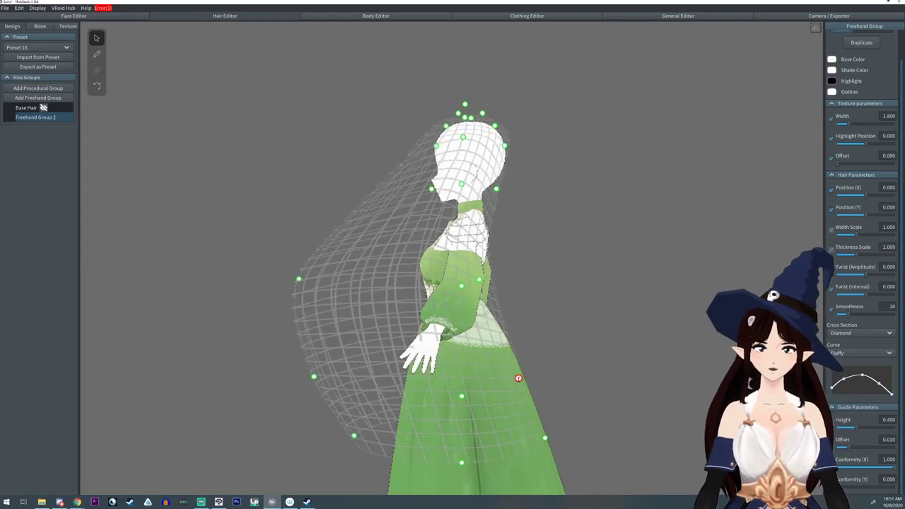
left_click_drag(479, 279, 474, 281)
left_click_drag(545, 437, 547, 416)
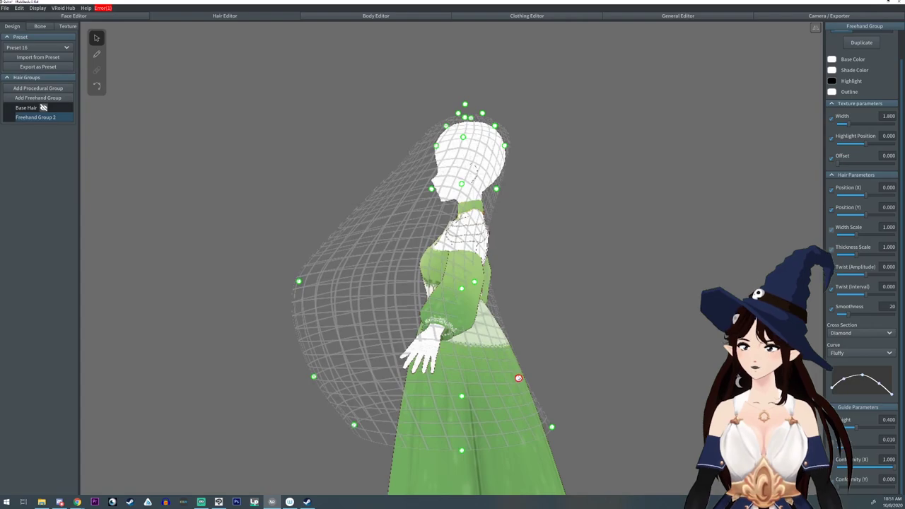
left_click_drag(518, 378, 520, 372)
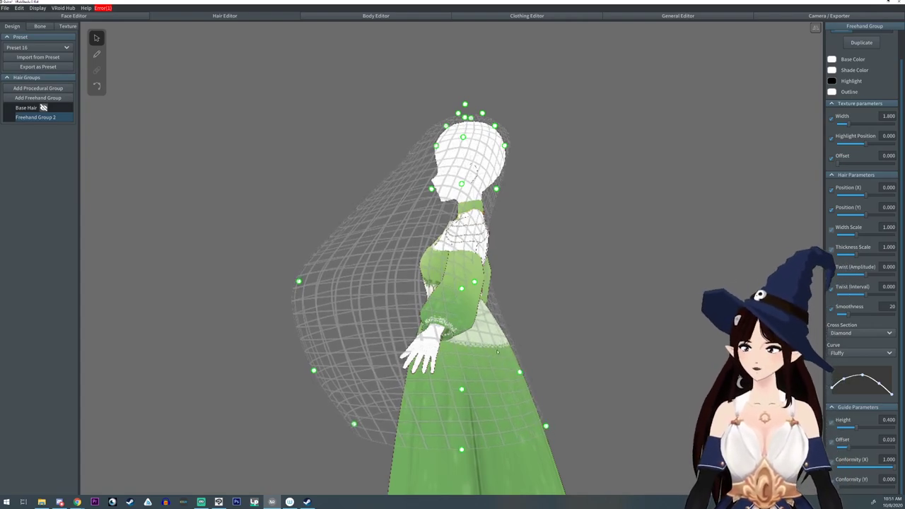
Step: With the hair brush, choose the Straight curve and raise its points into a level line for an even strand width
right_click_drag(551, 427, 469, 328)
scroll(469, 329, "up", 2)
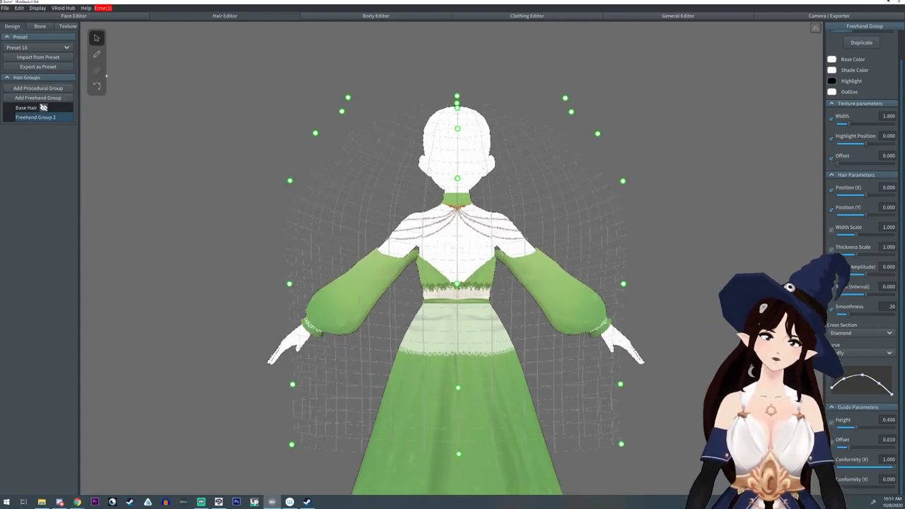
left_click(97, 54)
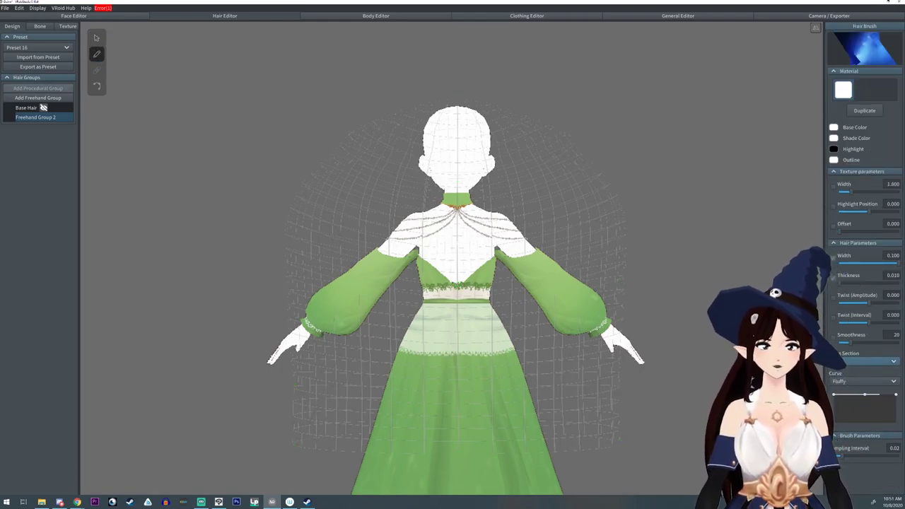
left_click(841, 382)
left_click(841, 400)
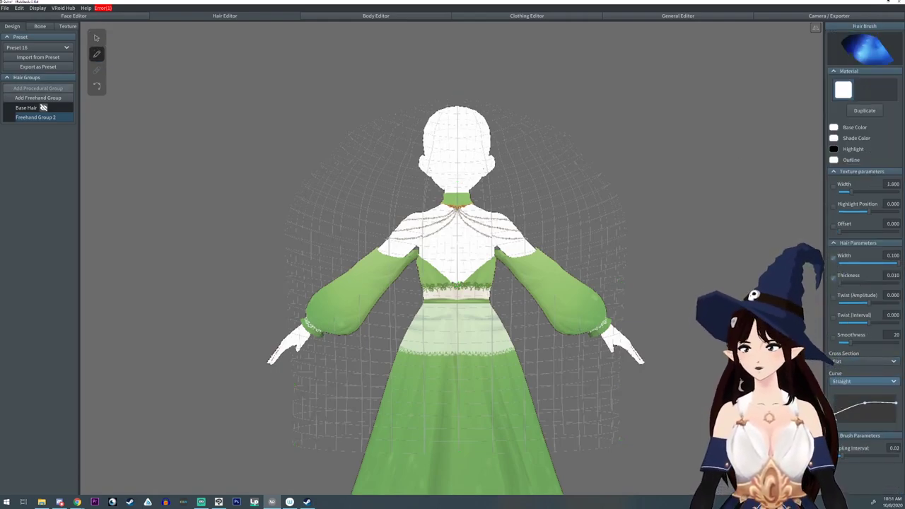
left_click_drag(835, 419, 831, 386)
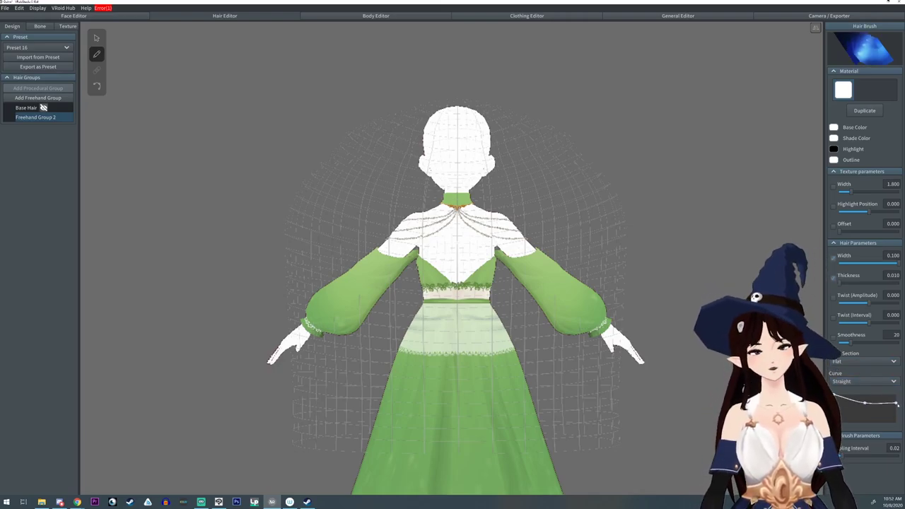
left_click_drag(897, 405, 863, 393)
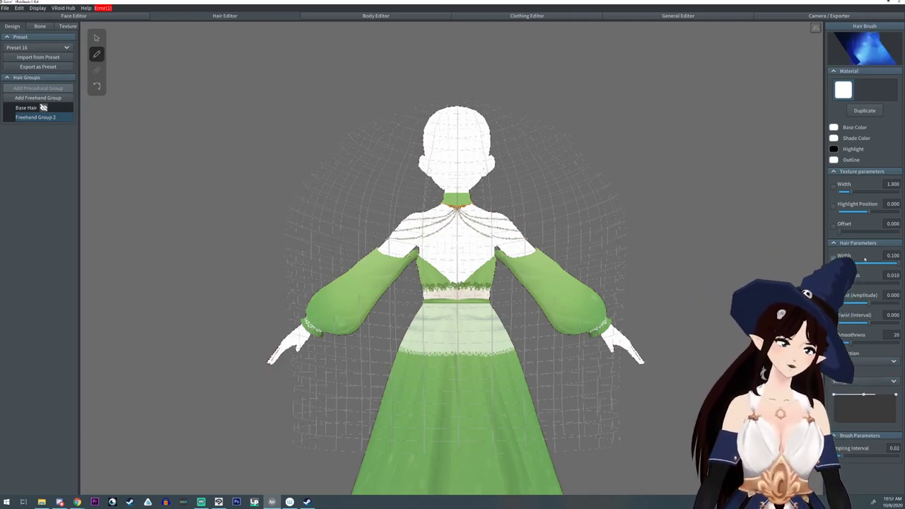
Step: Try a single strand from the middle of the back outward over one shoulder, then undo it
right_click_drag(538, 265, 536, 265)
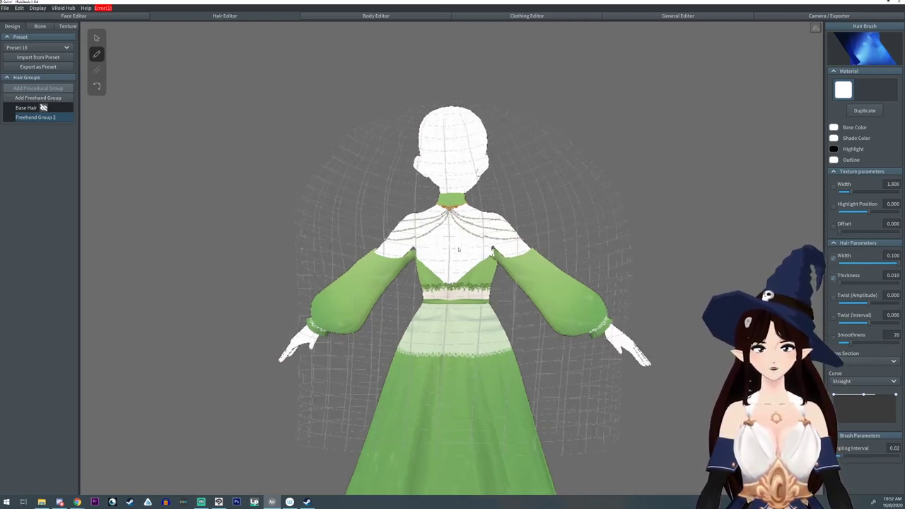
mouse_move(451, 244)
left_mouse_down()
mouse_move(531, 216)
mouse_move(579, 212)
left_mouse_up()
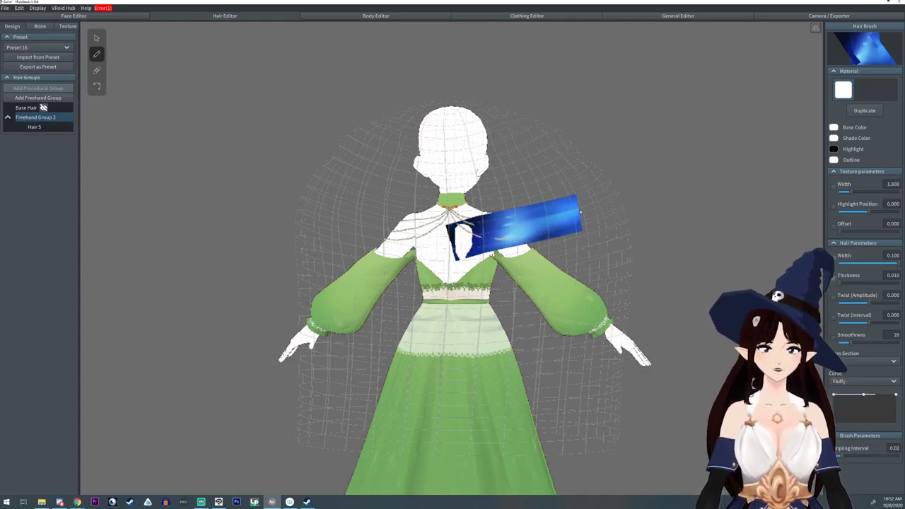
key("ctrl+z")
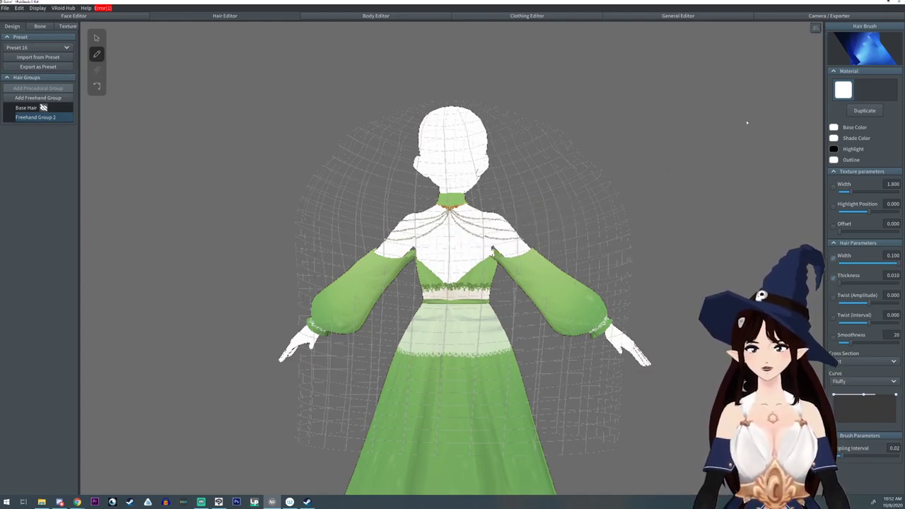
Step: Try two mirrored pairs of strands from the mid-back out over the arms, with the group's Width Scale at 3.000
right_click_drag(745, 124, 749, 134)
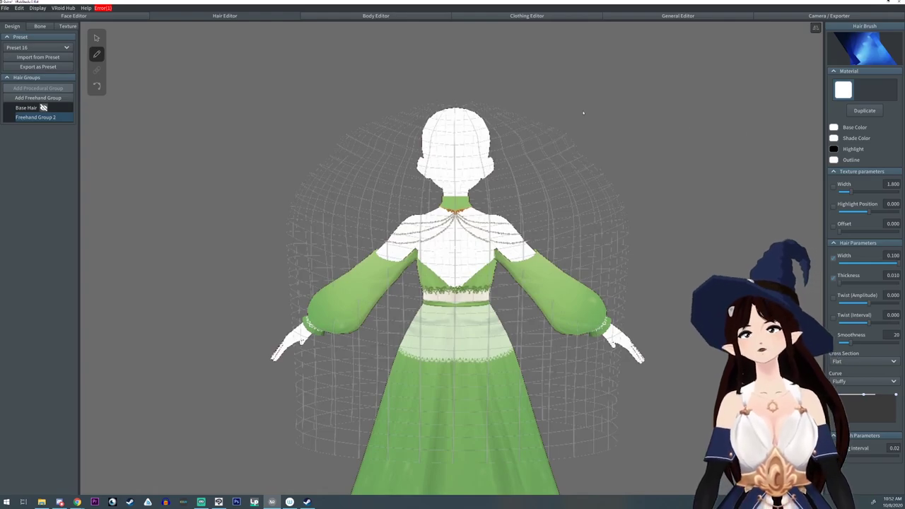
mouse_move(455, 248)
left_mouse_down()
mouse_move(468, 236)
mouse_move(580, 210)
left_mouse_up()
left_click_drag(453, 258, 562, 342)
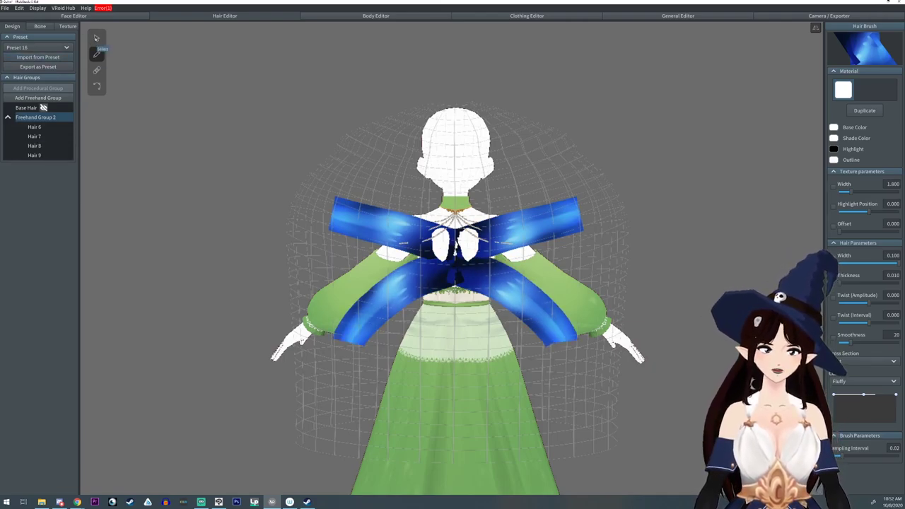
left_click(97, 38)
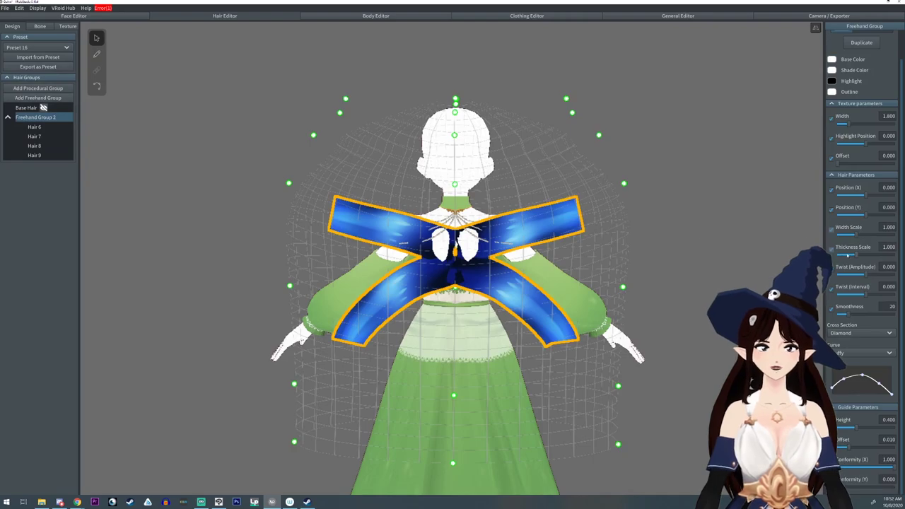
left_click_drag(858, 236, 899, 224)
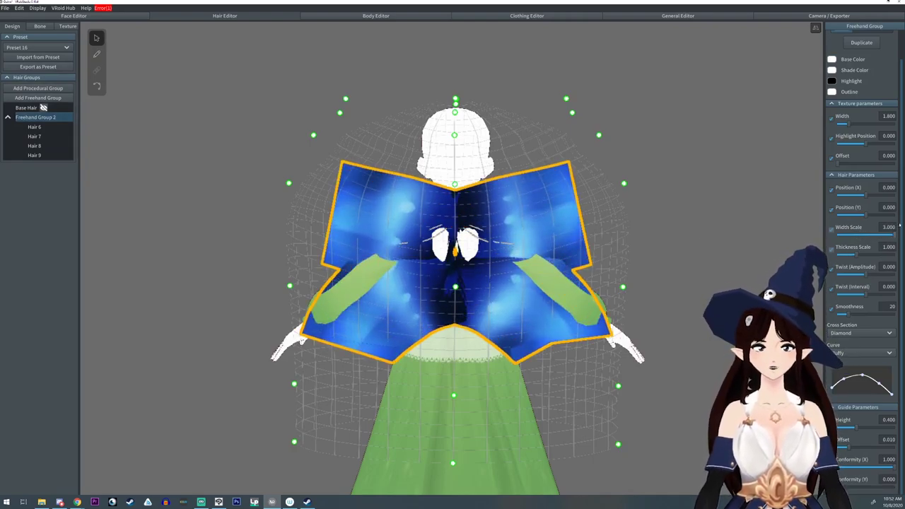
Step: Show the control points of a lower strand, then undo the test strands and the width scaling
left_click(34, 127)
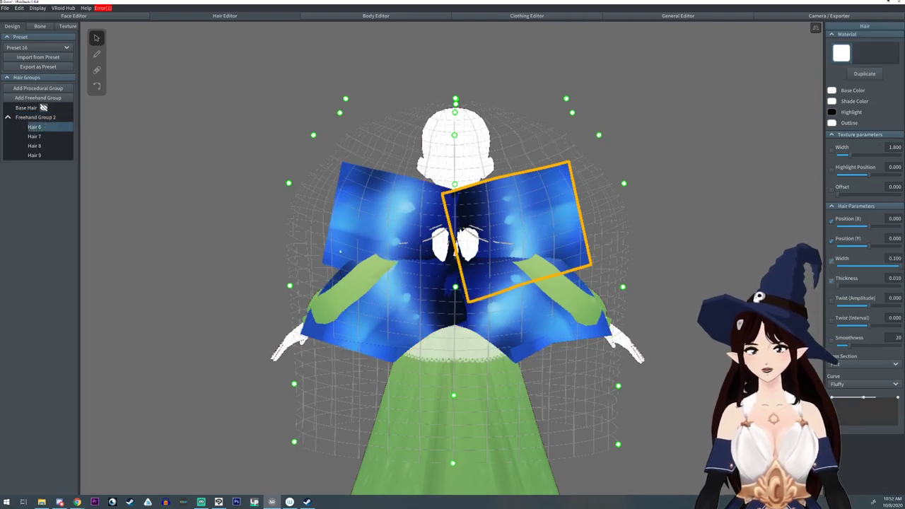
left_click(528, 306)
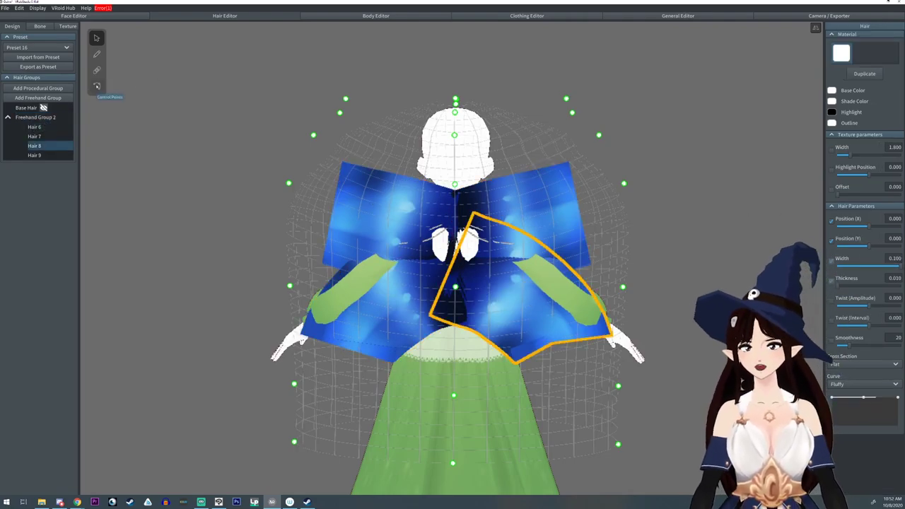
left_click(97, 86)
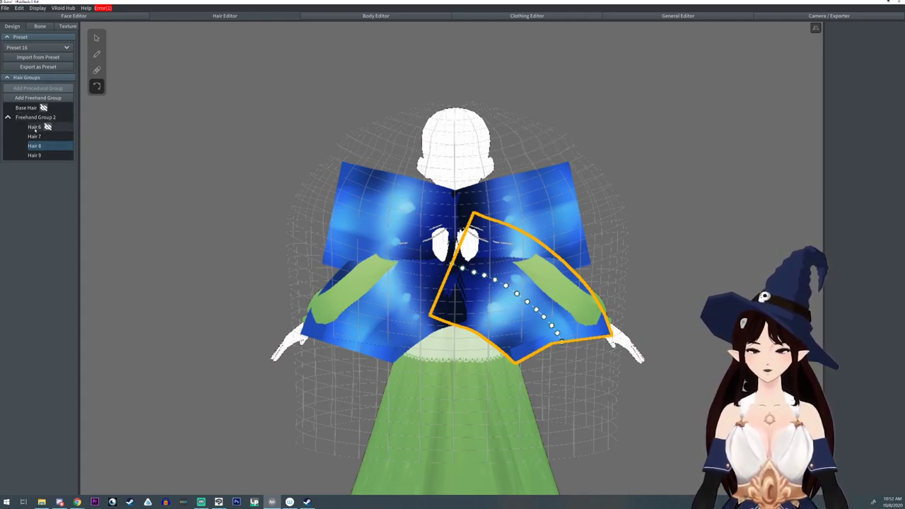
key("ctrl+z")
key("ctrl+z")
key("ctrl+z")
key("ctrl+z")
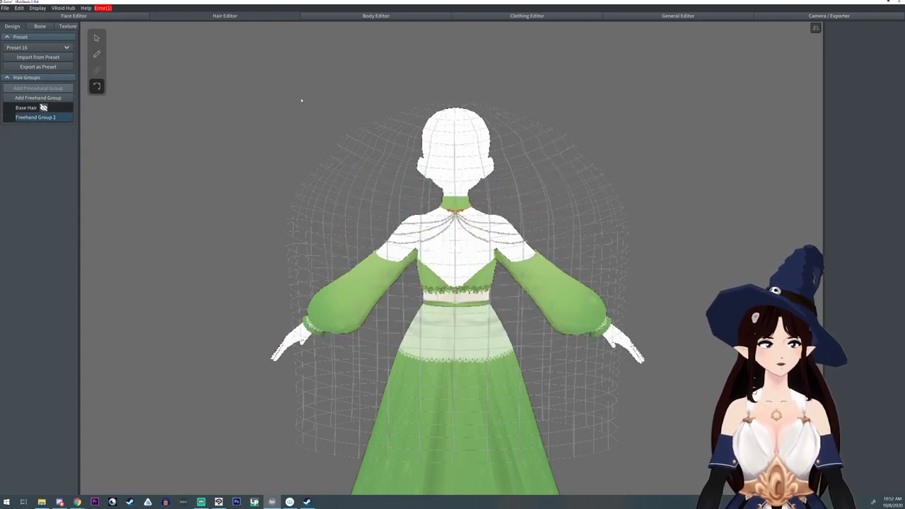
Step: Draw two short mirrored pairs of strands at the centre of the back and show a lower strand's control points
left_click(97, 55)
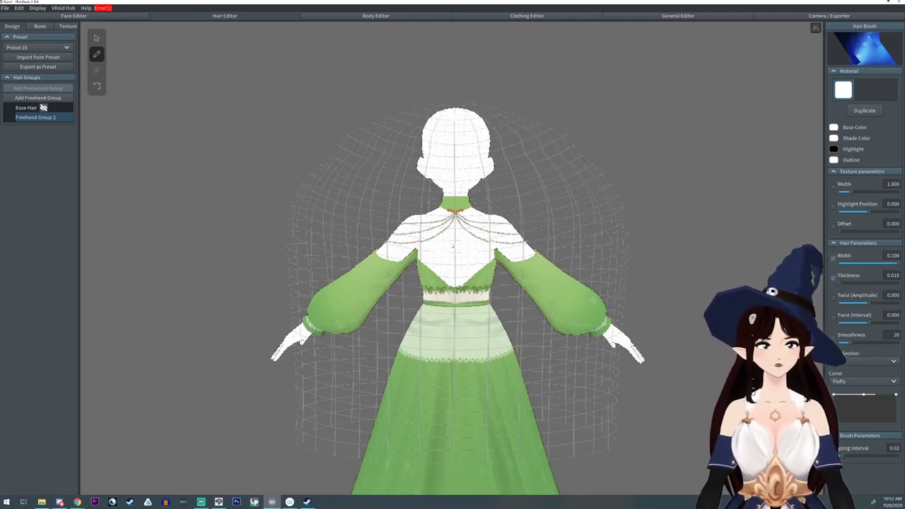
mouse_move(454, 243)
left_mouse_down()
mouse_move(472, 222)
mouse_move(476, 268)
mouse_move(455, 245)
left_mouse_up()
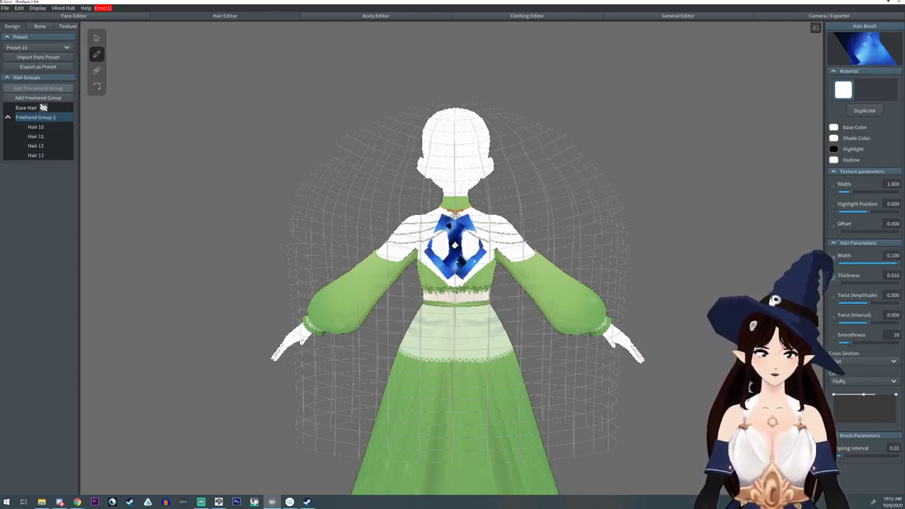
left_click(97, 86)
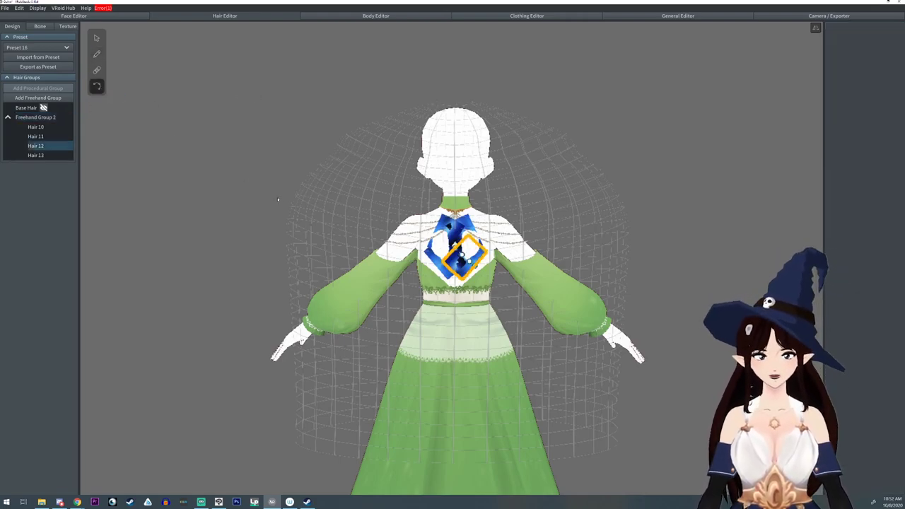
Step: Set the freehand group's Width Scale to 3.000 and Thickness Scale to 0.010
left_click(34, 118)
left_click(96, 38)
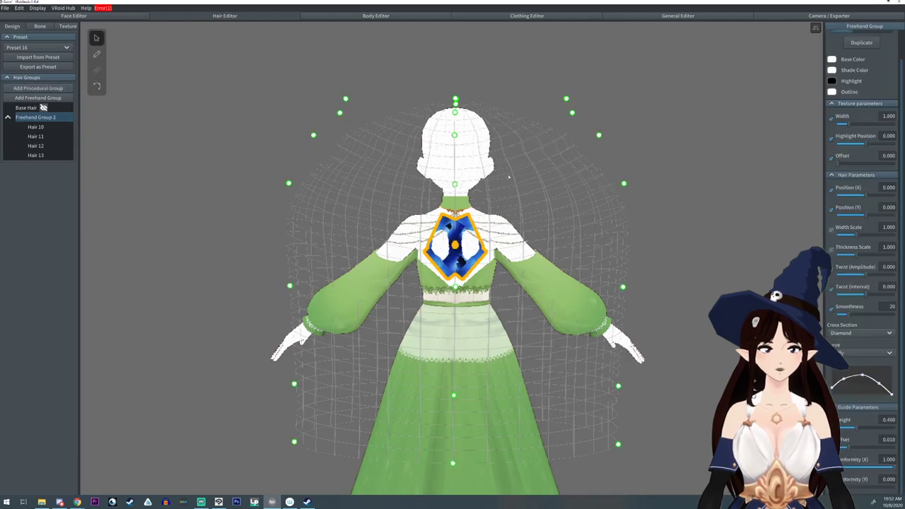
left_click_drag(852, 234, 894, 234)
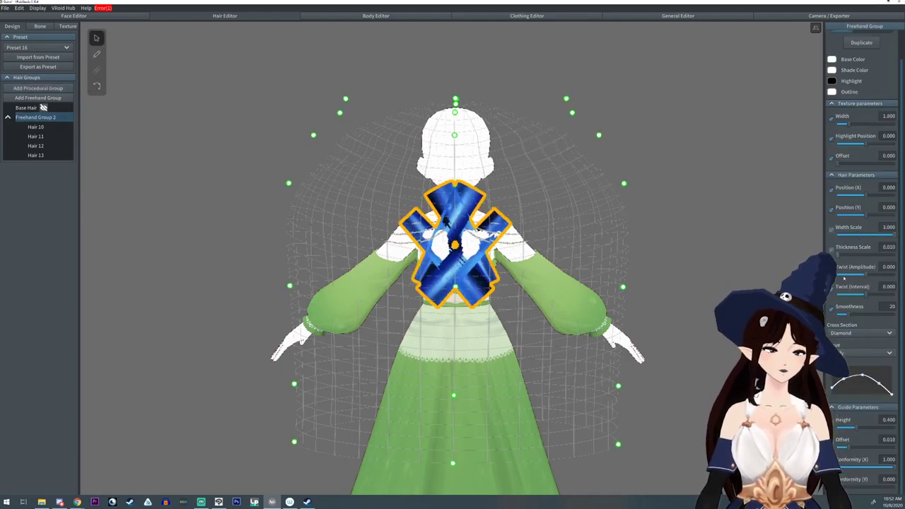
Step: Reshape the upper strand with its control points so it stretches from the spine out over the shoulder in a gentle curve
scroll(844, 278, "up", 2)
scroll(865, 298, "down", 2)
scroll(865, 297, "up", 2)
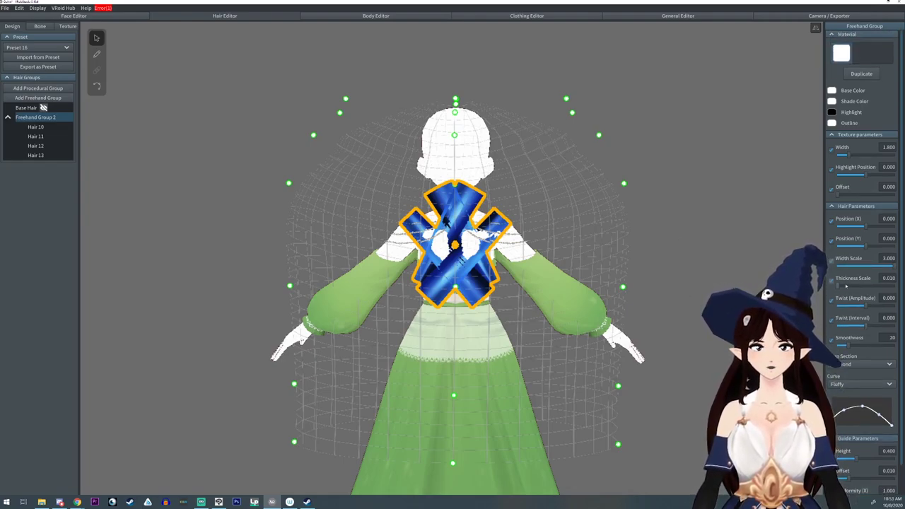
left_click(31, 126)
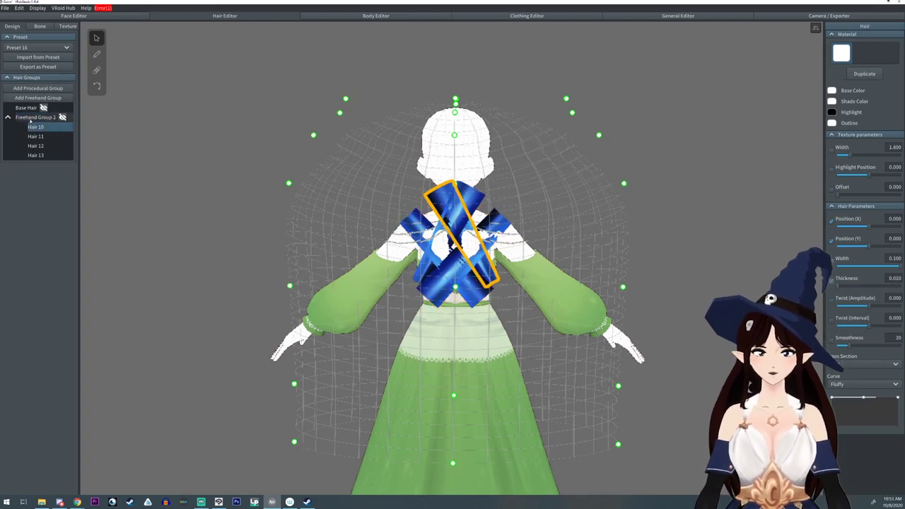
right_click_drag(403, 221, 370, 221)
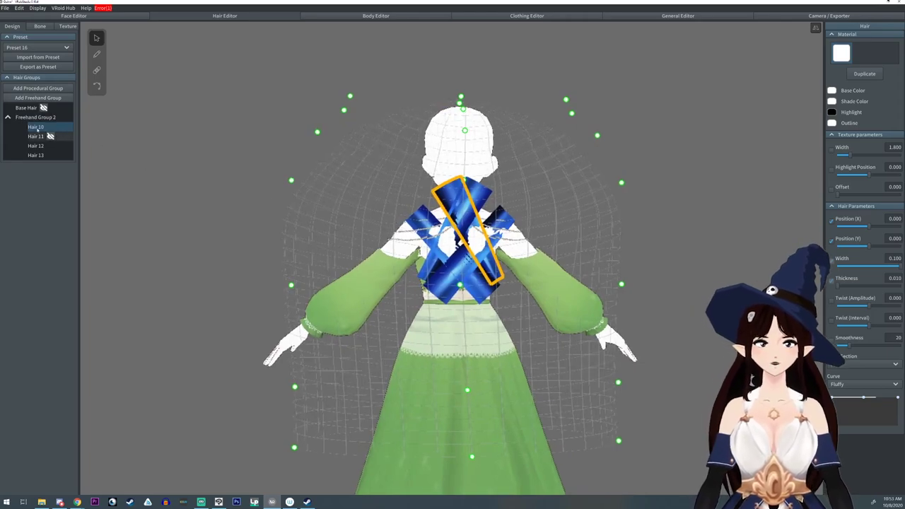
left_click(97, 86)
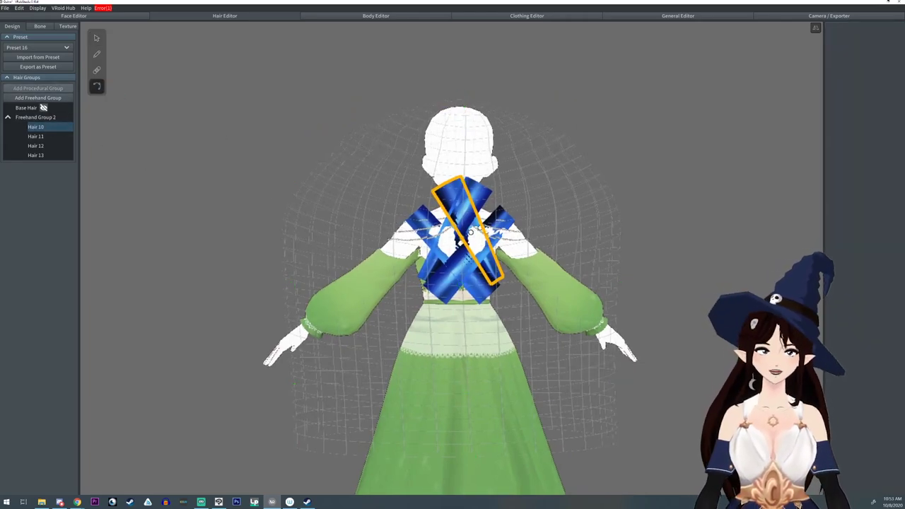
left_click_drag(466, 231, 591, 198)
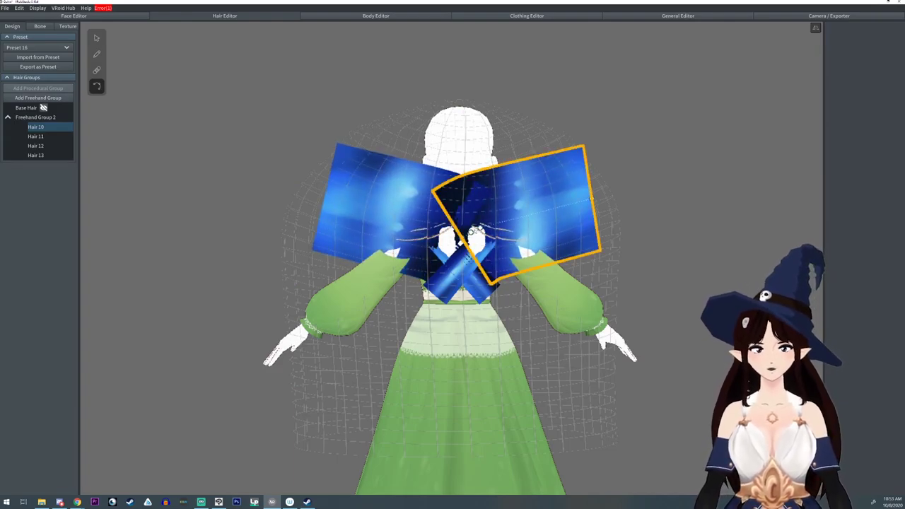
left_click_drag(480, 228, 566, 213)
left_click_drag(472, 234, 527, 228)
left_click_drag(587, 200, 599, 210)
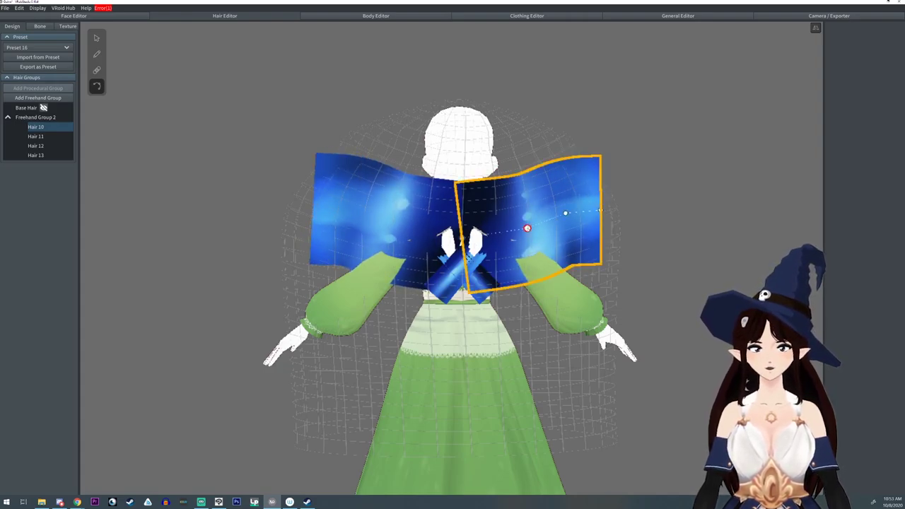
left_click_drag(527, 228, 519, 222)
Step: Pull the lower strand's free end down over the skirt and bend its middle outward with the control points
left_click(469, 265)
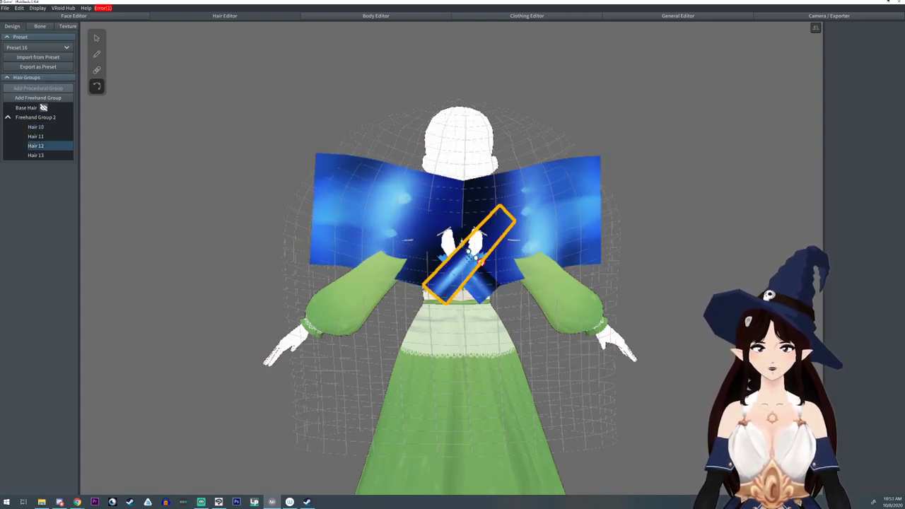
left_click_drag(480, 262, 560, 435)
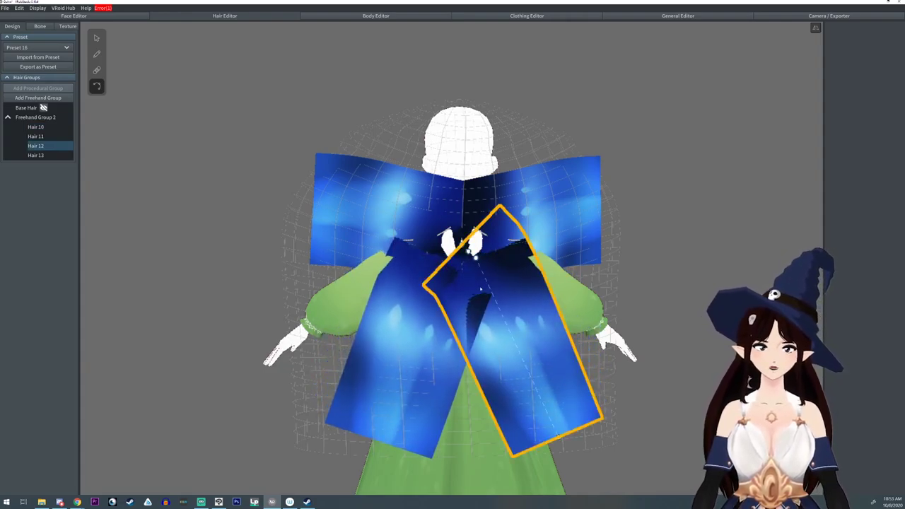
left_click_drag(475, 258, 542, 349)
left_click_drag(463, 245, 456, 247)
right_click_drag(456, 247, 520, 271)
left_click(94, 39)
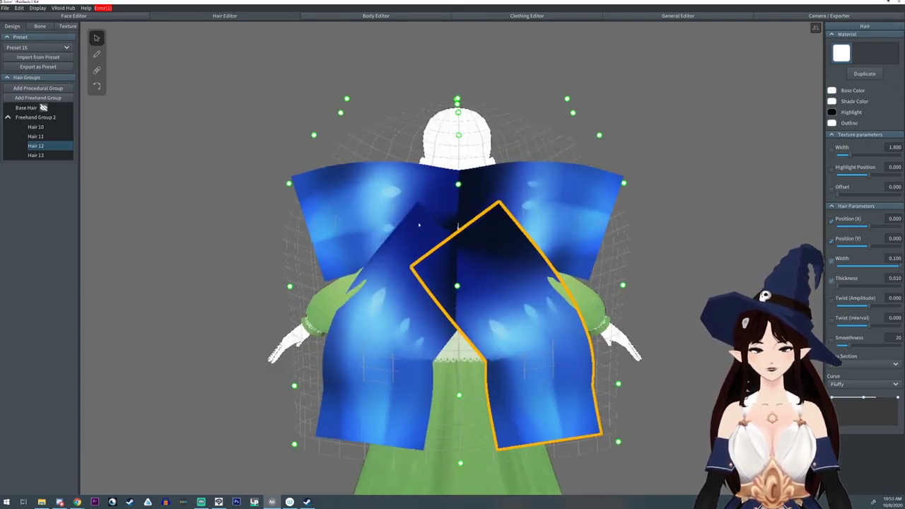
Step: Lower the inner end of the lower strand near the waist and bring its middle control point slightly inward
left_click(96, 86)
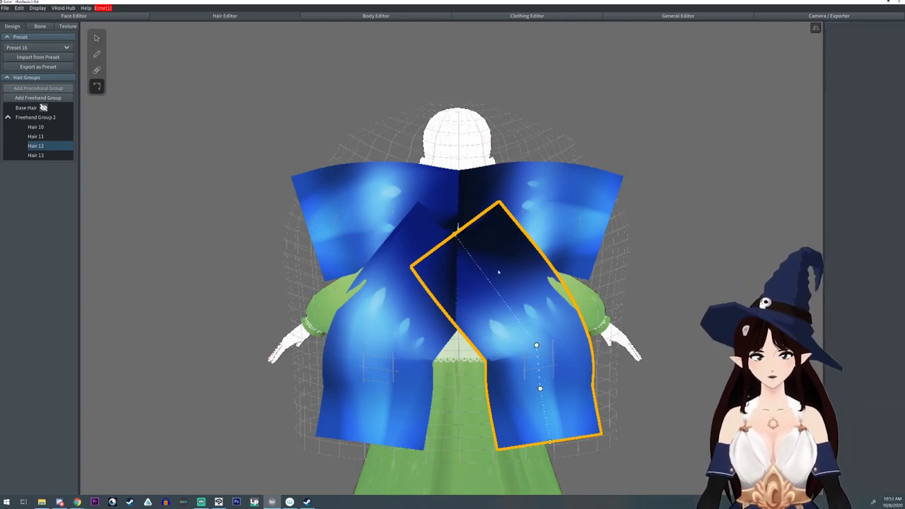
left_click_drag(454, 234, 448, 255)
mouse_move(465, 277)
right_mouse_down()
mouse_move(511, 276)
mouse_move(467, 274)
right_mouse_up()
left_click_drag(535, 332, 518, 344)
Step: Lower the upper strand's inner end and move its first inner control point back to the spine
left_click(468, 223)
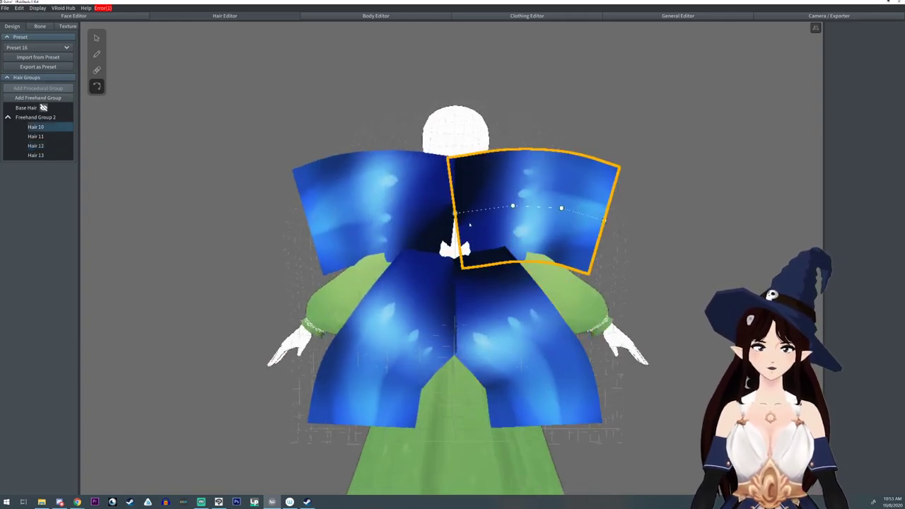
left_click_drag(455, 214, 453, 230)
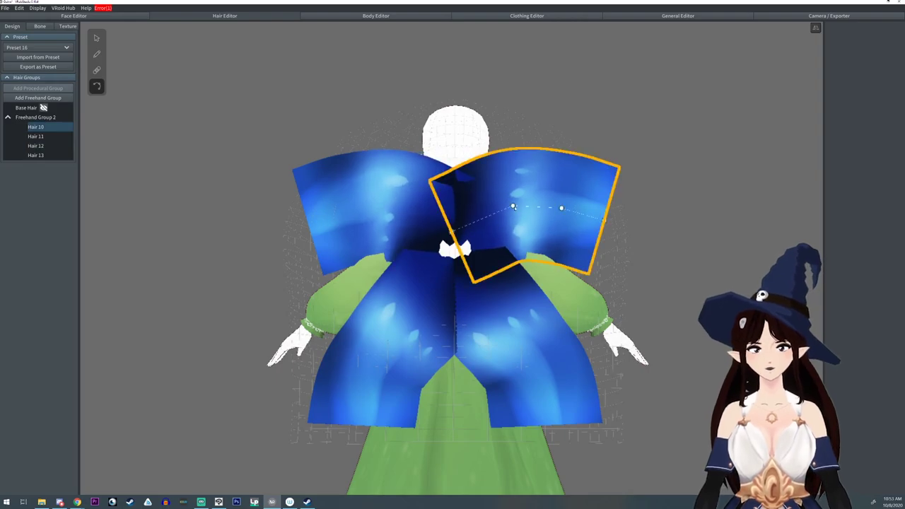
left_click_drag(513, 205, 449, 239)
right_click_drag(450, 241, 611, 244)
left_click(96, 38)
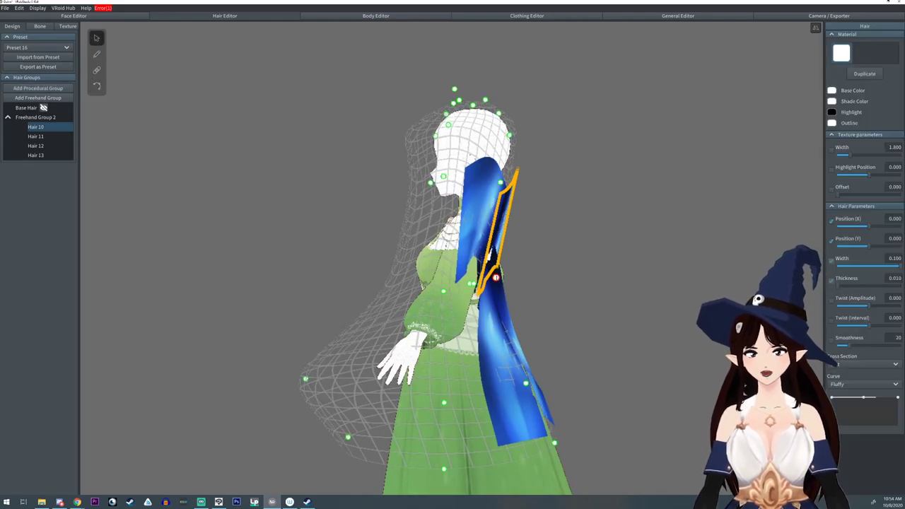
right_click_drag(495, 278, 616, 283)
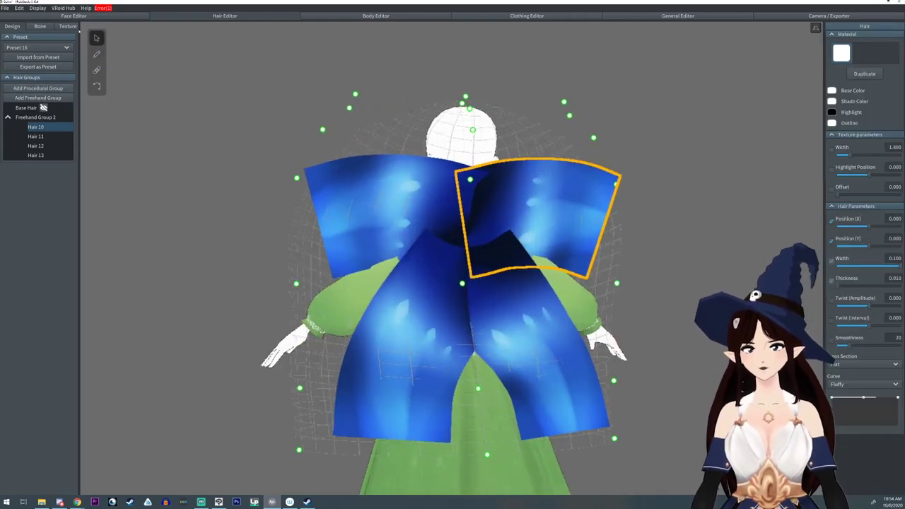
Step: Set the freehand group's texture Width to 1.000 and give it a duplicated material with a yellow Base Color
left_click(36, 117)
left_click_drag(839, 157, 772, 158)
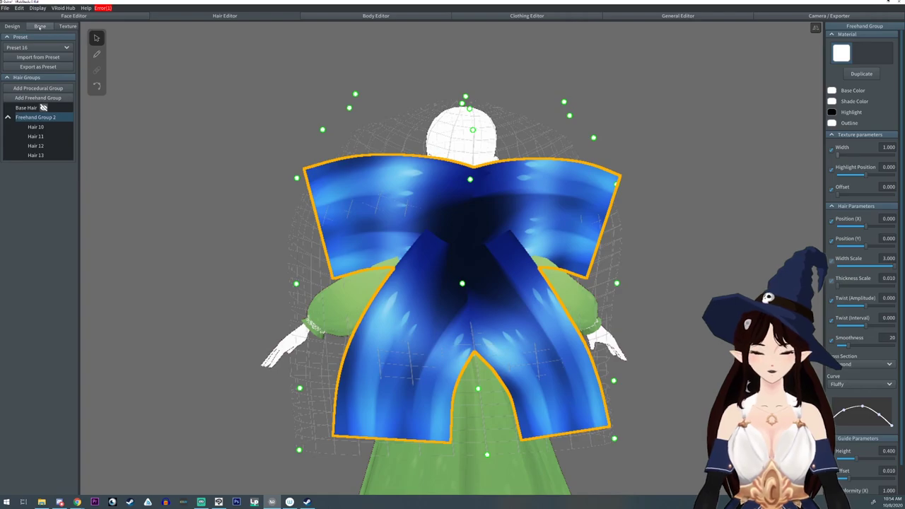
left_click(862, 74)
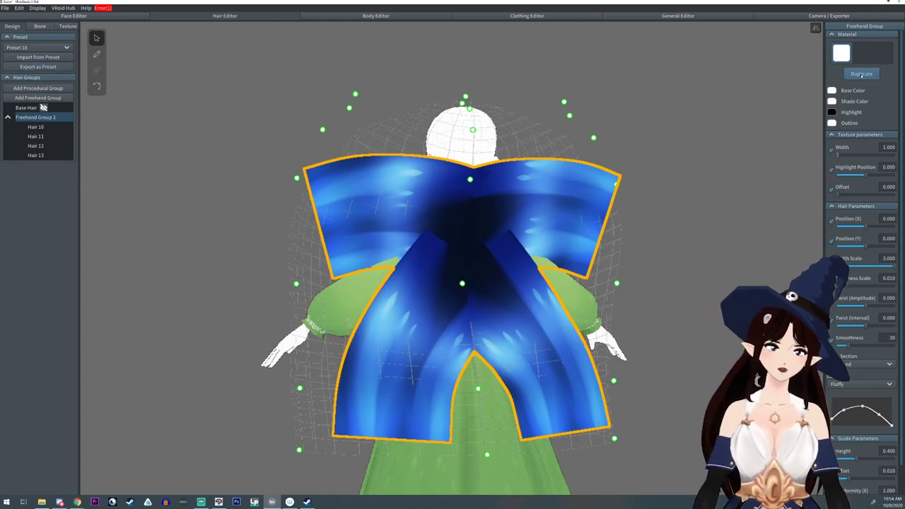
left_click(832, 91)
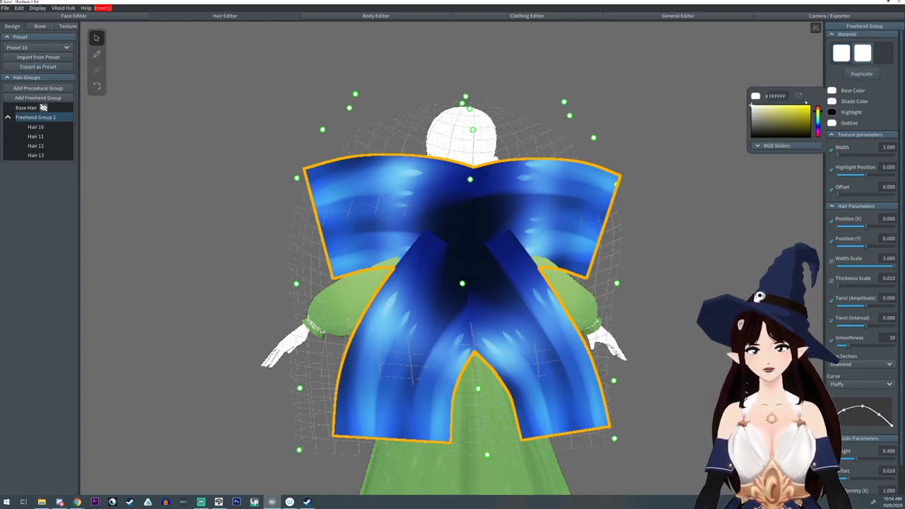
left_click(790, 106)
left_click(535, 187)
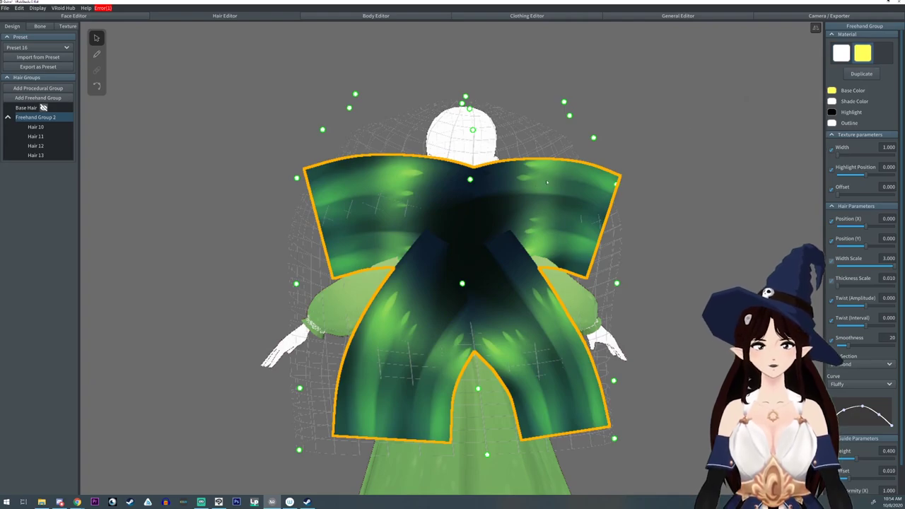
Step: Assign the original white material to both upper strands, leaving the yellow one on the lower strands
left_click(546, 182)
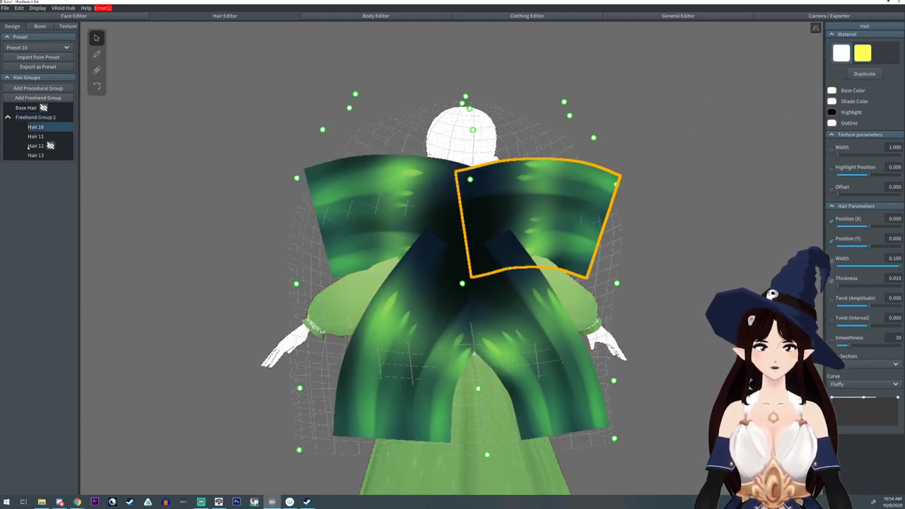
left_click(866, 54)
left_click(843, 53)
left_click(442, 182)
left_click(866, 54)
left_click(839, 58)
left_click(372, 186)
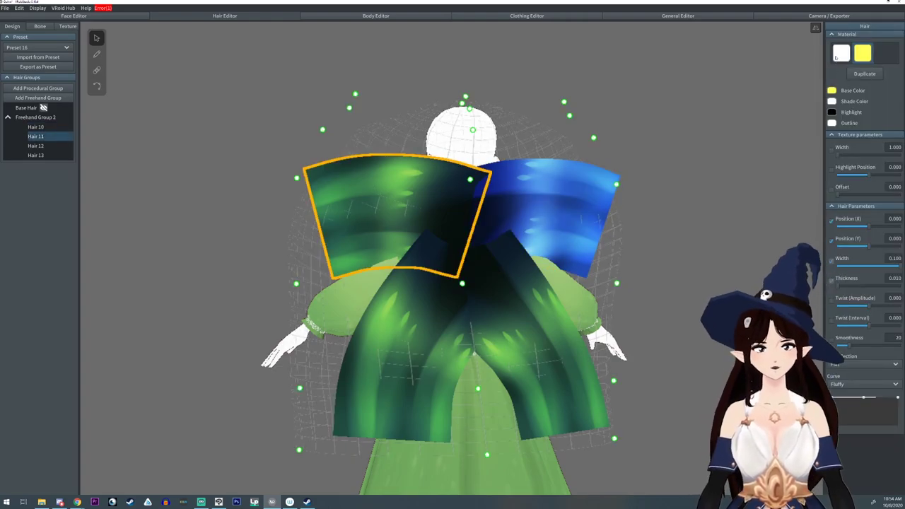
left_click(840, 53)
right_click_drag(626, 209, 529, 200)
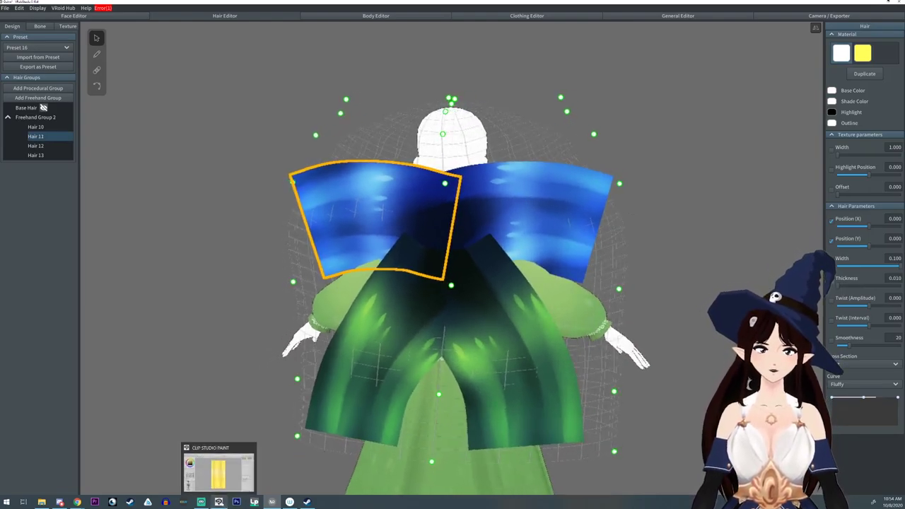
Step: Switch to Clip Studio Paint, create a new 2000 x 2000 px illustration at 600 dpi and set the drawing colour to black
left_click(219, 501)
key("ctrl+n")
left_click(460, 108)
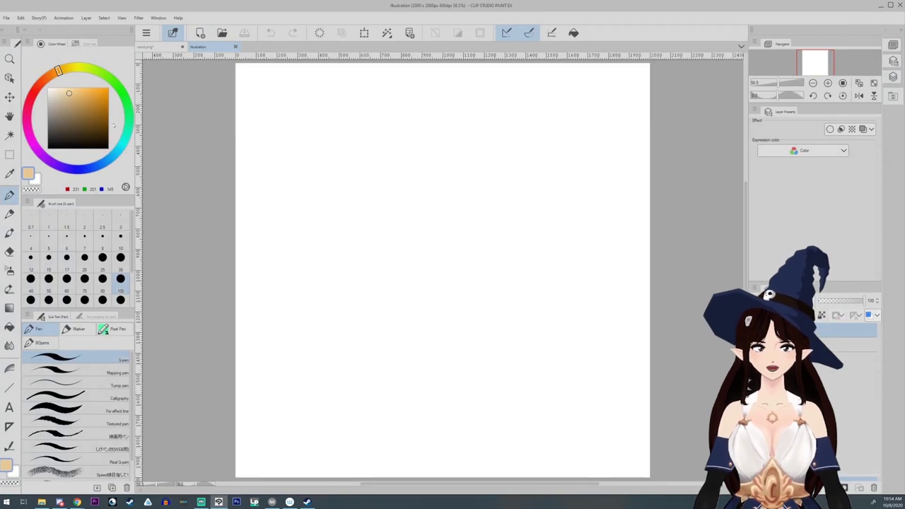
middle_click_drag(475, 290, 472, 273)
scroll(477, 275, "up", 1)
middle_click_drag(459, 372, 485, 422)
left_click_drag(54, 142, 11, 196)
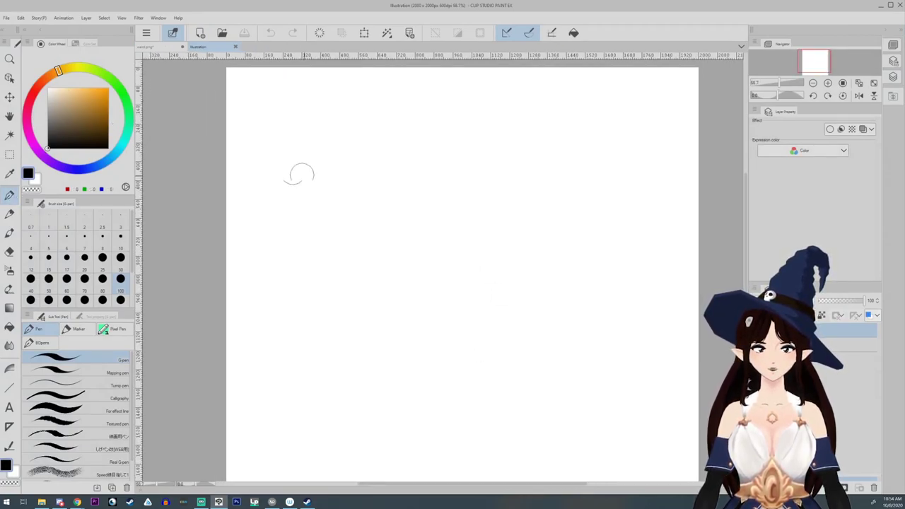
Step: Outline a pointed upper butterfly wing with the G-pen at size 30, and a scalloped lower wing with a curved tail beneath it
left_click(120, 257)
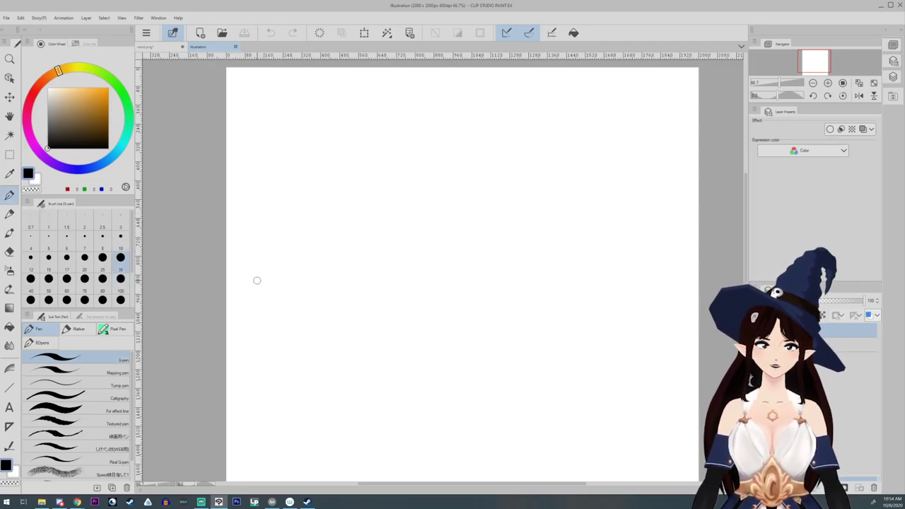
mouse_move(256, 281)
left_mouse_down()
mouse_move(290, 208)
mouse_move(378, 127)
mouse_move(370, 263)
mouse_move(310, 305)
mouse_move(253, 282)
left_mouse_up()
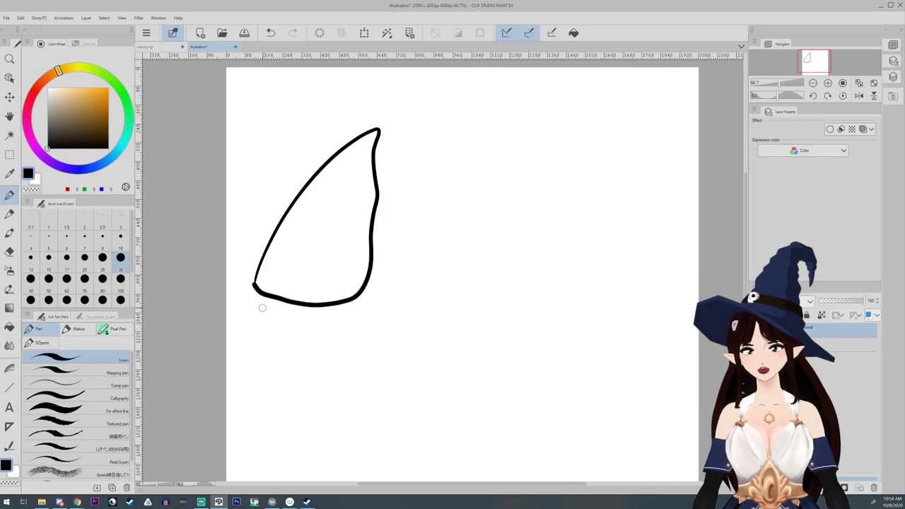
mouse_move(259, 301)
left_mouse_down()
mouse_move(283, 310)
mouse_move(333, 359)
mouse_move(336, 431)
mouse_move(315, 449)
mouse_move(328, 405)
mouse_move(287, 396)
mouse_move(258, 333)
mouse_move(257, 301)
left_mouse_up()
middle_click_drag(256, 301, 306, 333)
left_click(120, 241)
left_click(67, 262)
mouse_move(306, 315)
left_mouse_down()
mouse_move(340, 253)
mouse_move(311, 324)
left_mouse_up()
Step: Mark off a scalloped band along the upper wing's outer edge and fill it solid black
left_click_drag(369, 228, 387, 265)
mouse_move(403, 175)
left_mouse_down()
mouse_move(414, 199)
mouse_move(397, 331)
left_mouse_up()
left_click_drag(427, 213, 404, 331)
left_click_drag(369, 228, 387, 265)
left_click_drag(412, 205, 388, 219)
left_click_drag(513, 270, 466, 204, "shift")
middle_click_drag(449, 414, 354, 382)
left_click_drag(330, 265, 356, 366)
left_click_drag(301, 251, 304, 267)
key("g")
left_click(256, 232)
key("p")
Step: Draw the main vein lines inside the upper wing with the G-pen at size 20
left_click_drag(465, 203, 513, 270, "shift")
middle_click_drag(303, 233, 247, 311)
left_click(84, 261)
left_click_drag(352, 162, 361, 288)
left_click_drag(388, 202, 356, 275, "shift")
middle_click_drag(356, 275, 294, 180)
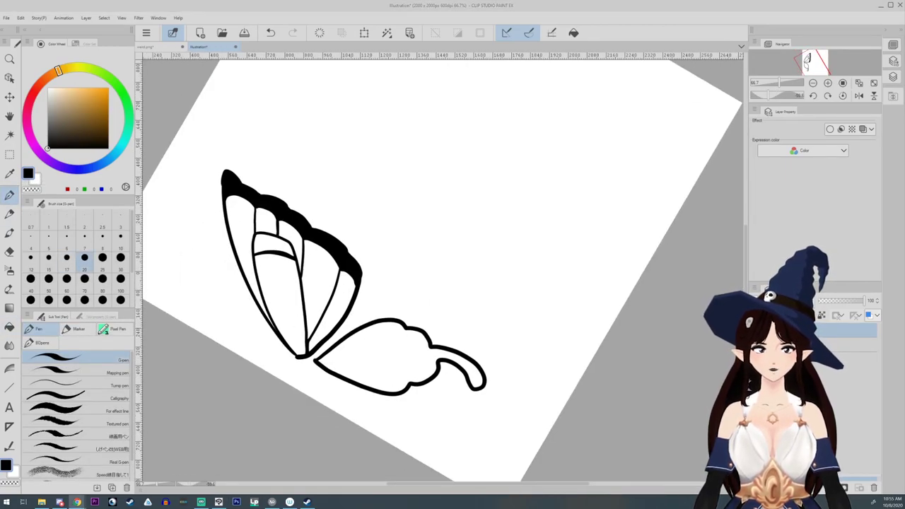
Step: Add finer veins and a solid black patch in the middle of the upper wing
left_click_drag(356, 275, 388, 202, "shift")
middle_click_drag(280, 274, 288, 379)
mouse_move(286, 245)
left_mouse_down()
mouse_move(299, 248)
mouse_move(280, 272)
left_mouse_up()
mouse_move(295, 248)
left_mouse_down()
mouse_move(312, 242)
mouse_move(305, 252)
left_mouse_up()
left_click_drag(312, 206, 278, 339)
middle_click_drag(310, 262, 333, 284)
left_click_drag(324, 273, 365, 299)
left_click_drag(369, 293, 354, 319)
middle_click_drag(357, 322, 368, 280)
left_click_drag(371, 274, 364, 328)
left_click_drag(391, 269, 377, 285)
left_click_drag(396, 286, 363, 329)
left_click_drag(375, 304, 375, 281)
Step: Mark off a wide outer border on the lower wing and fill the border black
middle_click_drag(336, 342, 326, 319)
left_click_drag(335, 318, 503, 371, "shift")
middle_click_drag(503, 371, 385, 354)
left_click_drag(413, 357, 472, 304)
left_click(9, 327)
left_click(440, 265)
Step: Draw black vein lines inside the open cell of the lower wing
left_click(9, 195)
left_click_drag(413, 345, 453, 301)
mouse_move(438, 279)
left_mouse_down()
mouse_move(424, 313)
mouse_move(471, 296)
left_mouse_up()
left_click_drag(413, 338, 431, 286)
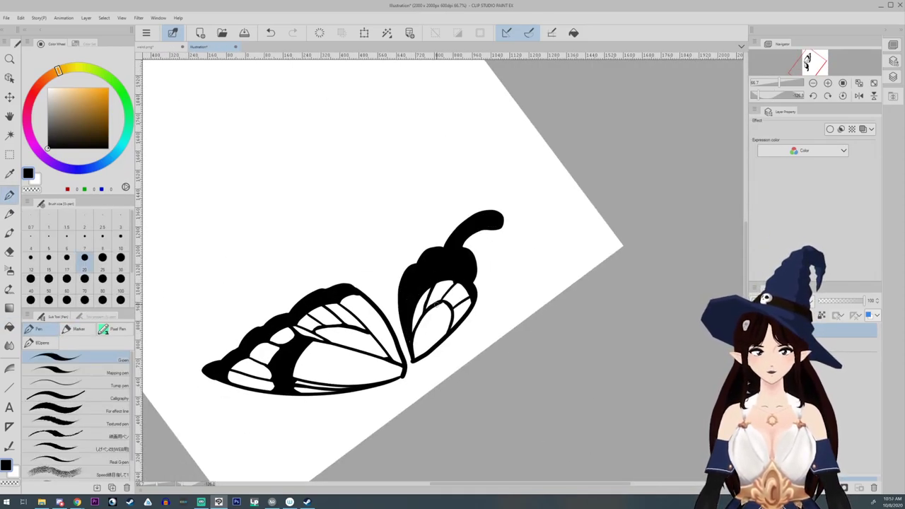
Step: Reset the canvas rotation and dot the black areas of both wings and the tail with white spots at pen size 25
key("ctrl+at")
middle_click_drag(422, 203, 371, 272)
left_click(467, 148, "alt")
key("bracketright")
left_click(483, 128)
left_click(487, 123)
left_click(439, 172)
left_click(448, 174)
left_click(403, 381)
left_click(424, 372)
left_click(422, 392)
left_click(416, 310)
left_click(446, 438)
left_click(444, 352)
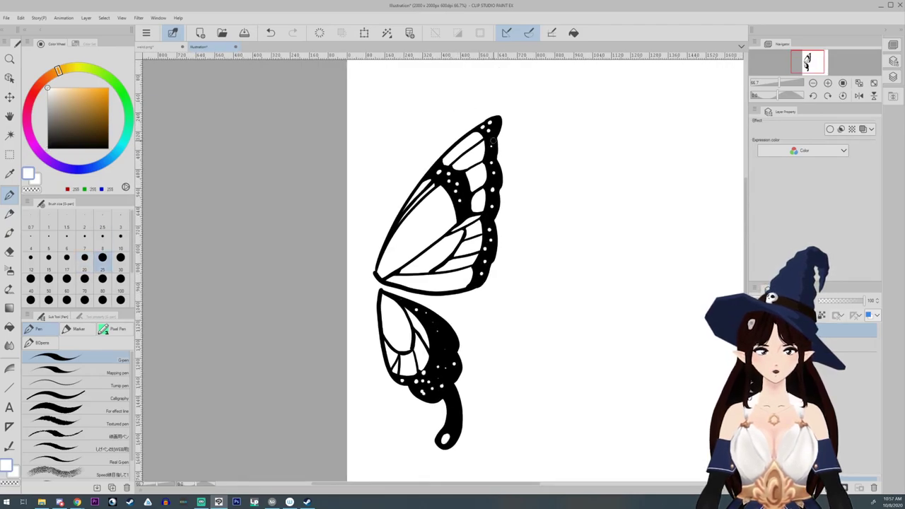
Step: Select the whole upper wing with the Lasso marquee
scroll(504, 229, "down", 3)
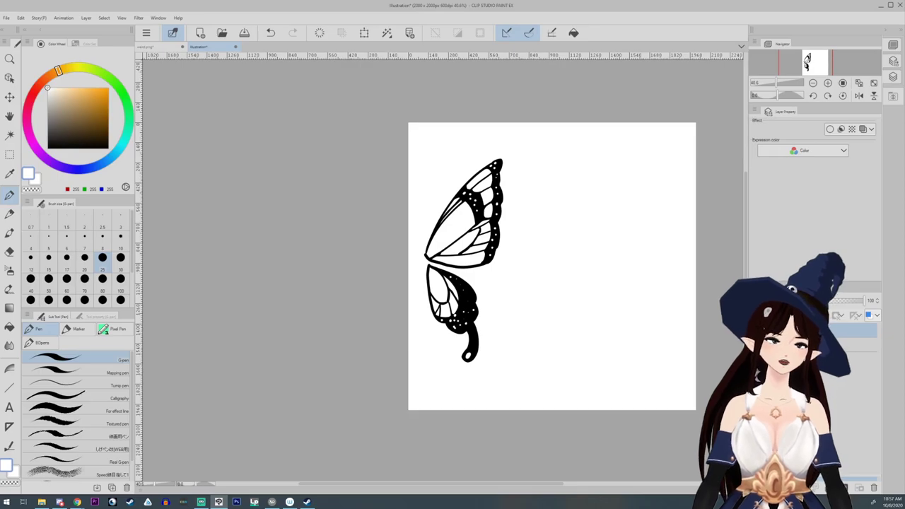
middle_click_drag(504, 229, 496, 255)
key("m")
mouse_move(373, 140)
left_mouse_down()
mouse_move(510, 297)
mouse_move(373, 135)
left_mouse_up()
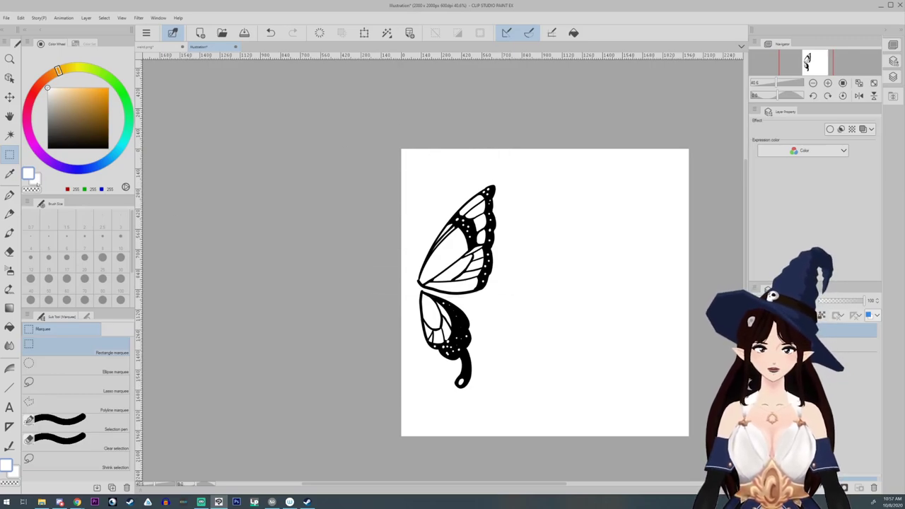
left_click(71, 381)
mouse_move(471, 165)
left_mouse_down()
mouse_move(420, 221)
mouse_move(418, 283)
mouse_move(521, 259)
mouse_move(491, 154)
left_mouse_up()
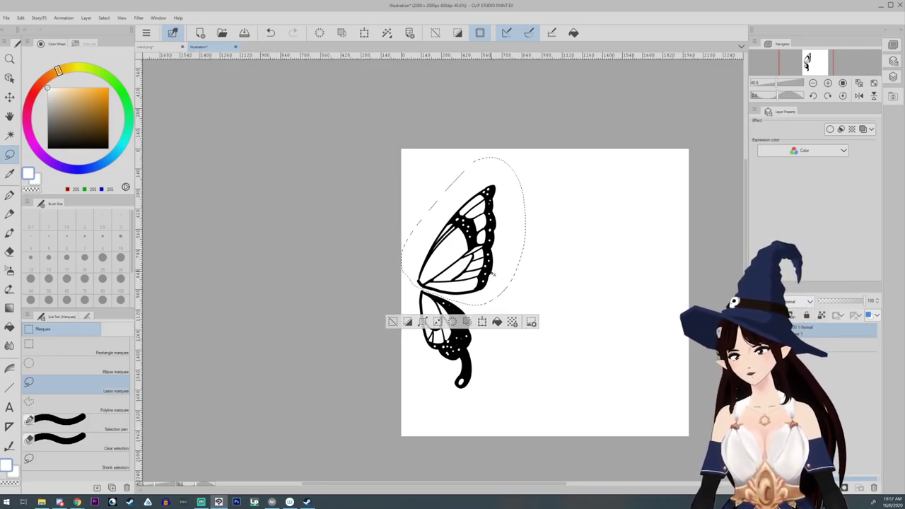
Step: Hide the yellow artwork in the weird.png hair texture, paste the upper wing there and move it to the canvas's left edge
left_click(158, 46)
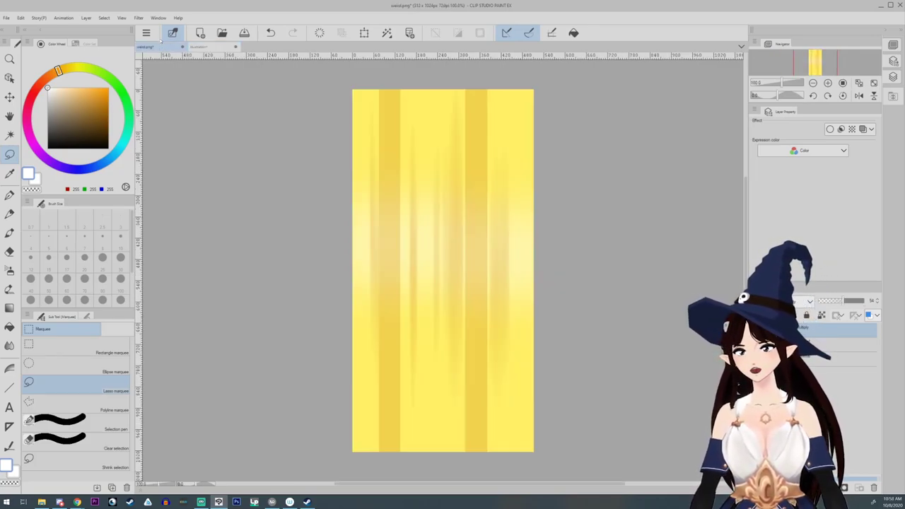
left_click(756, 330)
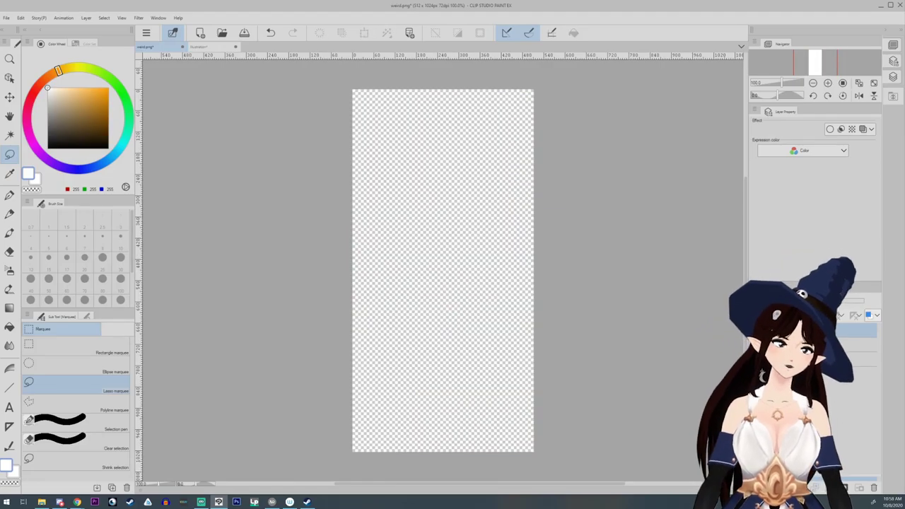
key("ctrl+v")
left_click(364, 33)
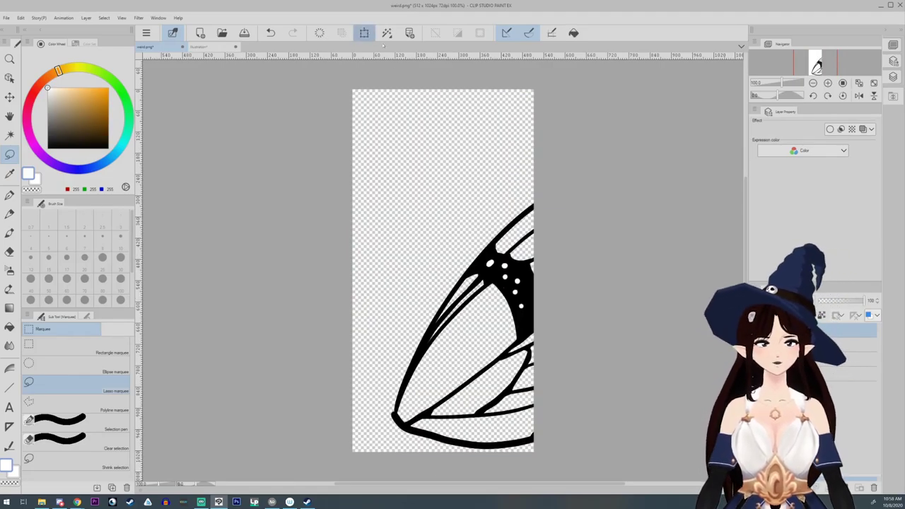
left_click_drag(511, 356, 473, 293)
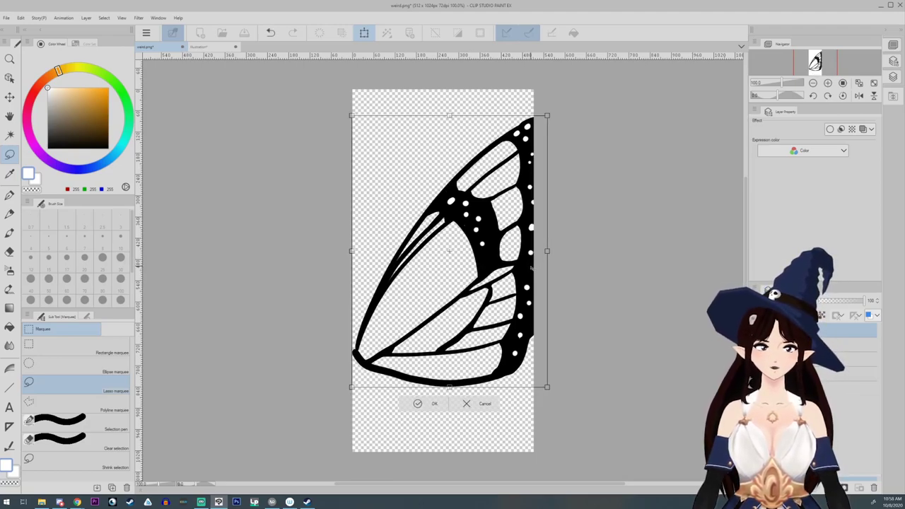
Step: Rotate the upper wing so its root points upward and its scalloped edge downward, aligned with the canvas's left edge
left_click_drag(546, 251, 439, 250)
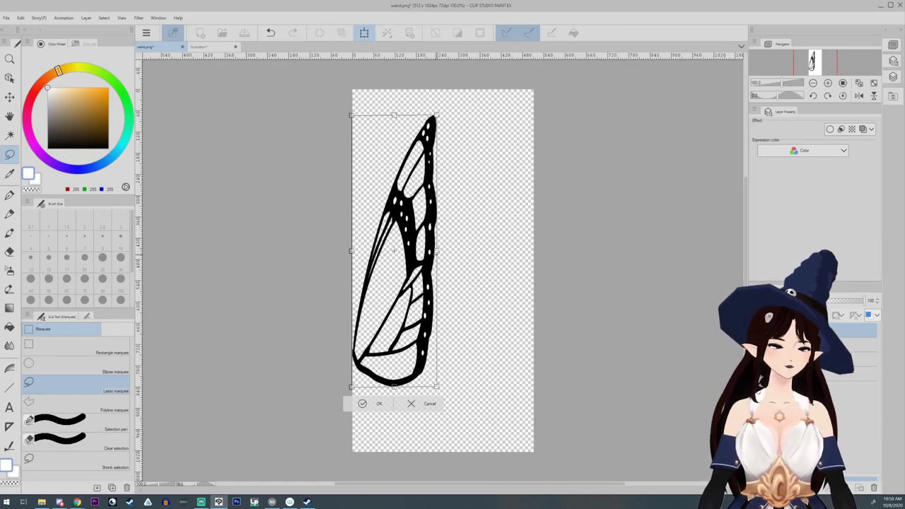
key("ctrl+z")
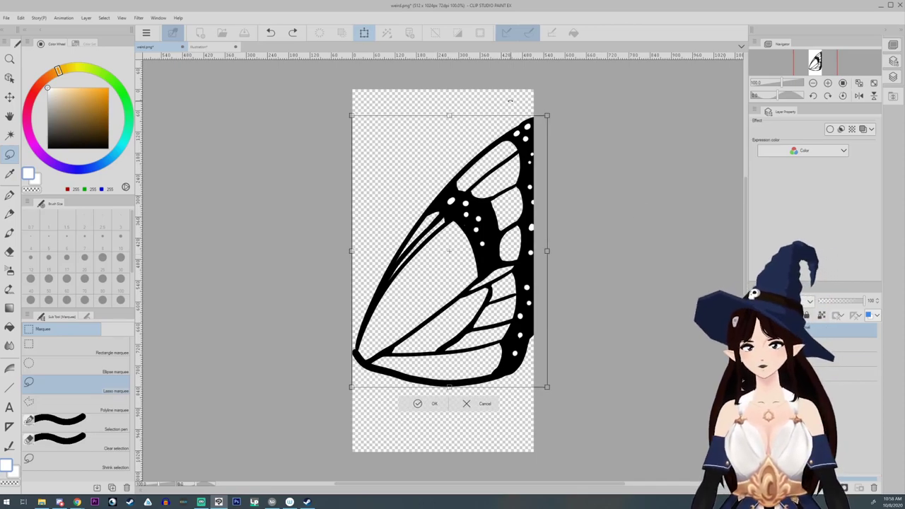
left_click_drag(531, 114, 566, 194, "shift")
left_click_drag(559, 247, 559, 260, "shift")
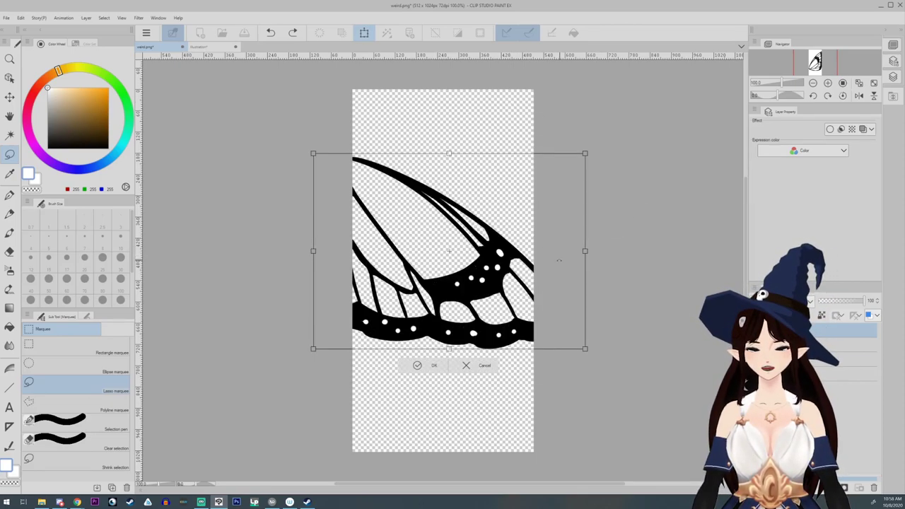
left_click_drag(457, 272, 497, 246)
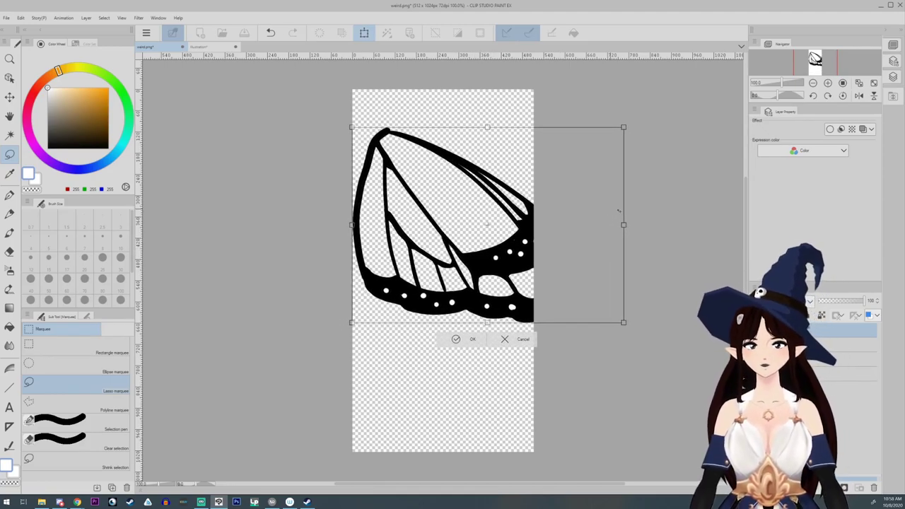
Step: Stretch the upper wing to the full canvas height and narrow it to fit the canvas's left half
left_click_drag(623, 224, 440, 224)
left_click_drag(397, 321, 397, 449)
left_click_drag(396, 128, 396, 90)
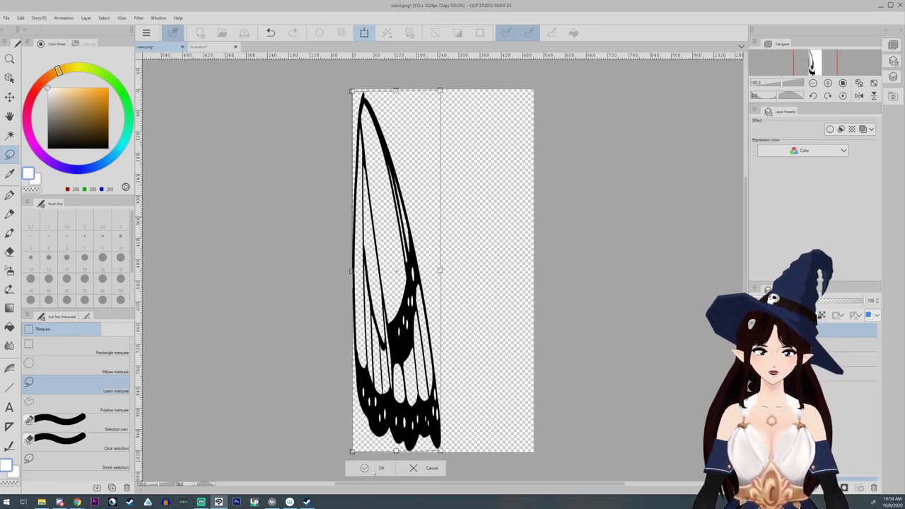
left_click(365, 468)
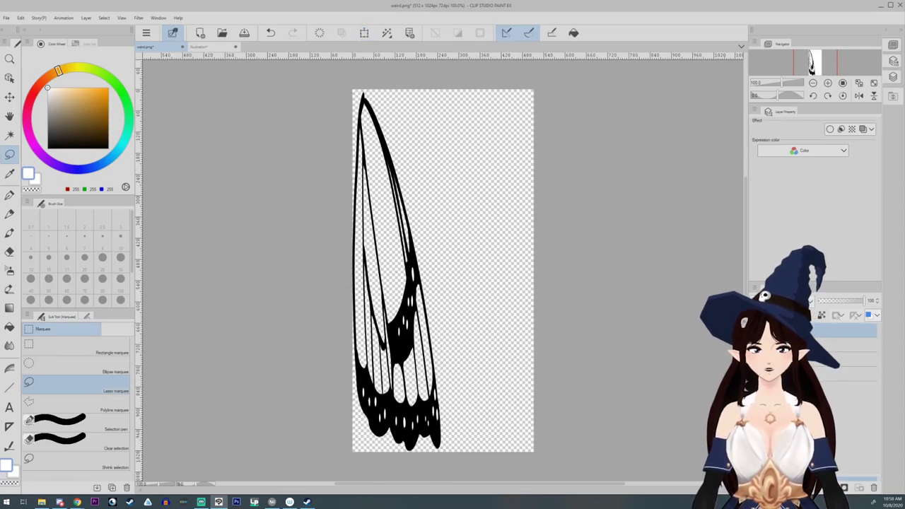
Step: Paint the upper wing's open cells orange on a new layer beneath the outlines, using the G-pen at sizes 30 and 100
left_click(795, 344)
left_click(771, 487)
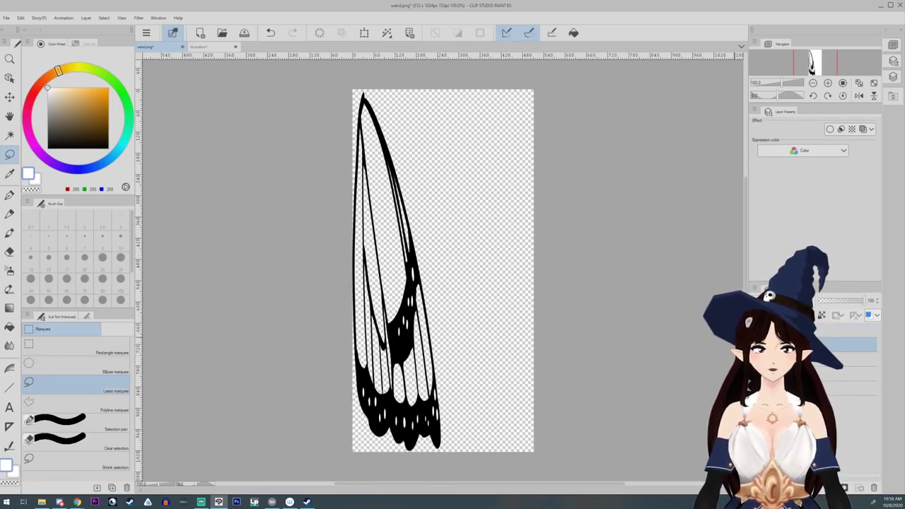
key("p")
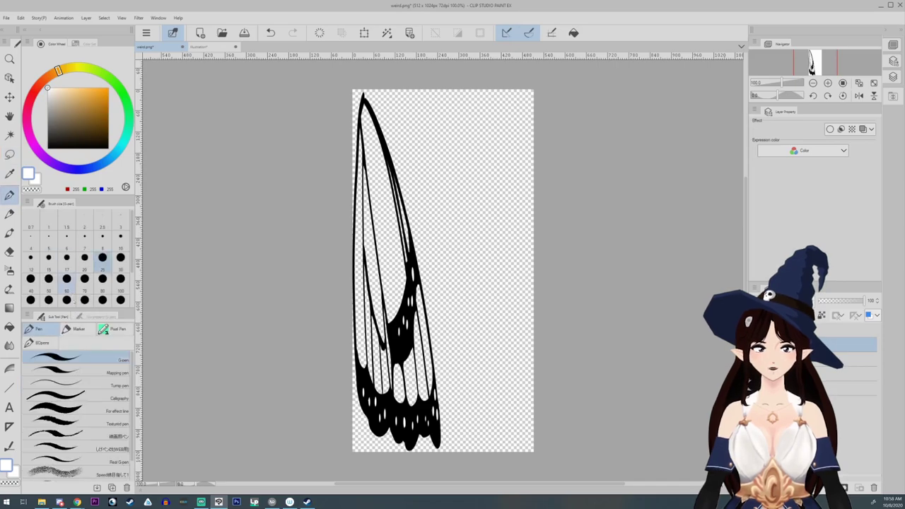
left_click(120, 257)
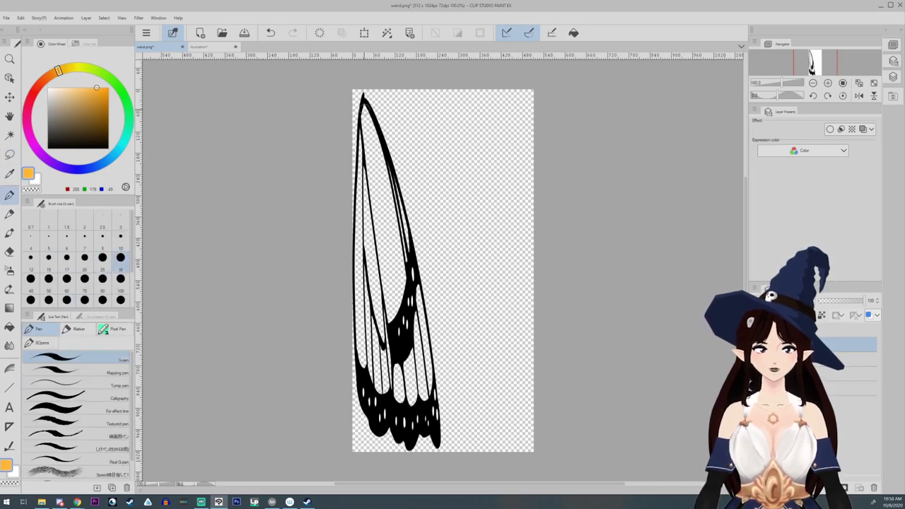
mouse_move(362, 106)
left_mouse_down()
mouse_move(408, 261)
mouse_move(427, 398)
left_mouse_up()
left_click_drag(419, 287, 430, 392)
left_click_drag(412, 347, 411, 403)
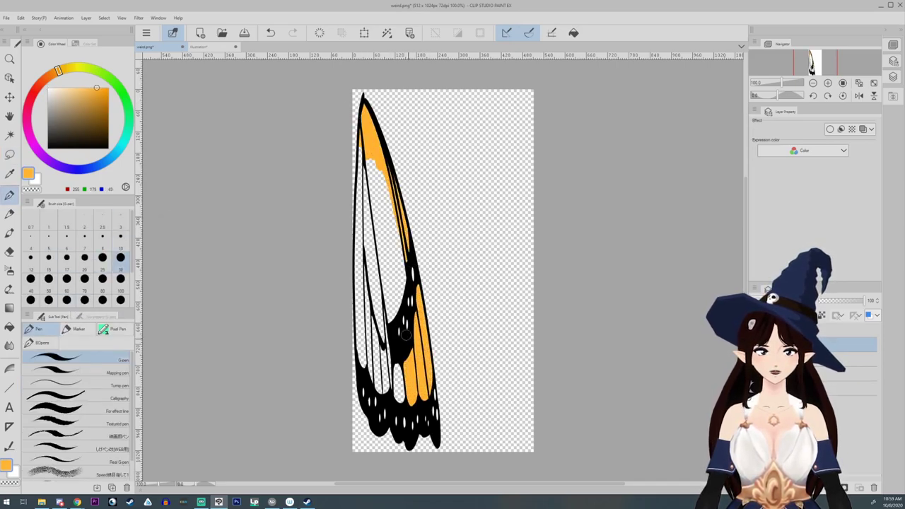
left_click_drag(399, 367, 400, 401)
left_click_drag(376, 162, 391, 320)
left_click(120, 278)
left_click_drag(365, 142, 375, 378)
left_click_drag(382, 176, 393, 290)
left_click(120, 258)
left_click_drag(359, 206, 359, 360)
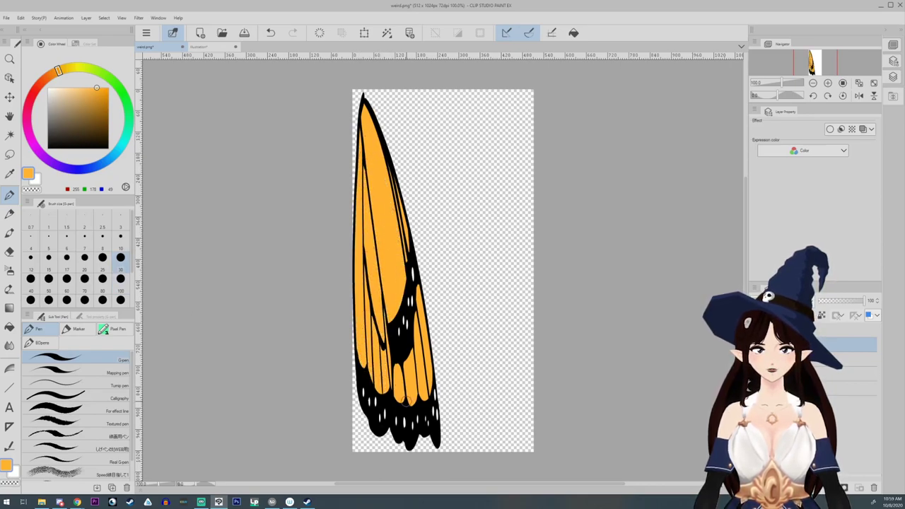
Step: Recolour the orange cells of the upper wing with the Sunset glow gradient running from root to outer edge
left_click(9, 307)
left_click(106, 428)
left_click_drag(374, 106, 396, 417)
Step: Group the upper wing's outline and colour layers and duplicate the group
left_click(845, 329)
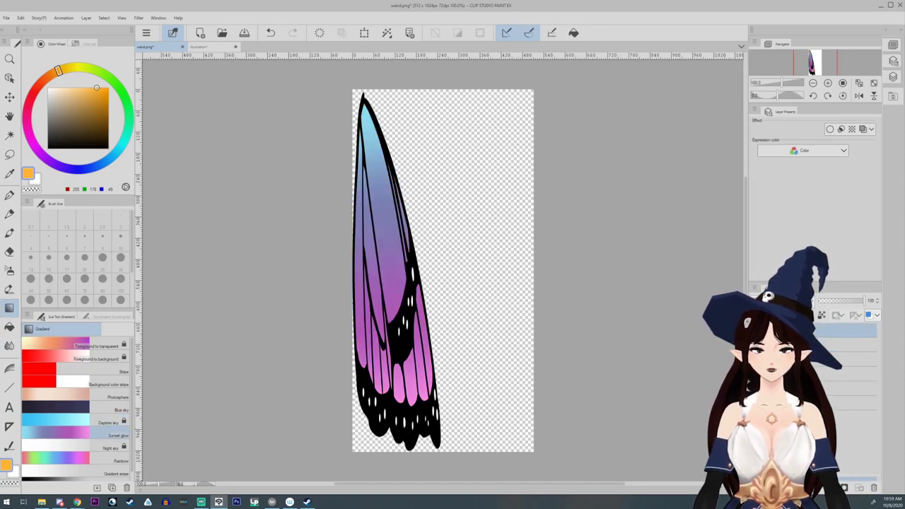
left_click(845, 344)
left_click(845, 373, "shift")
left_click(848, 330)
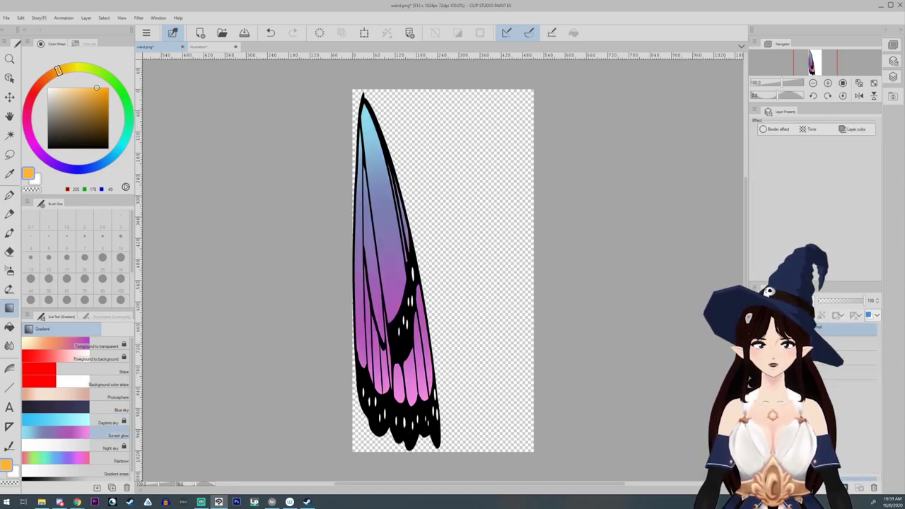
right_click(848, 330)
left_click(843, 143)
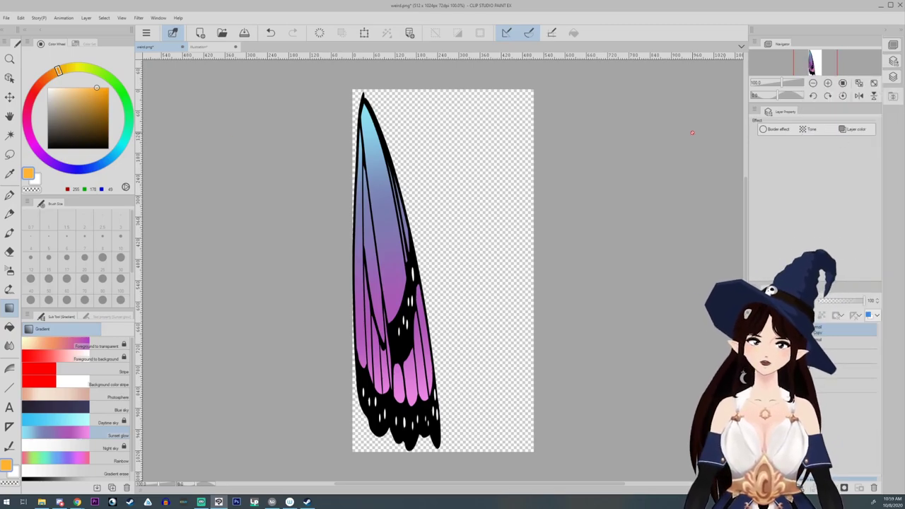
Step: Flip the duplicated upper wing horizontally to fill the texture's right half
left_click(21, 18)
mouse_move(80, 238)
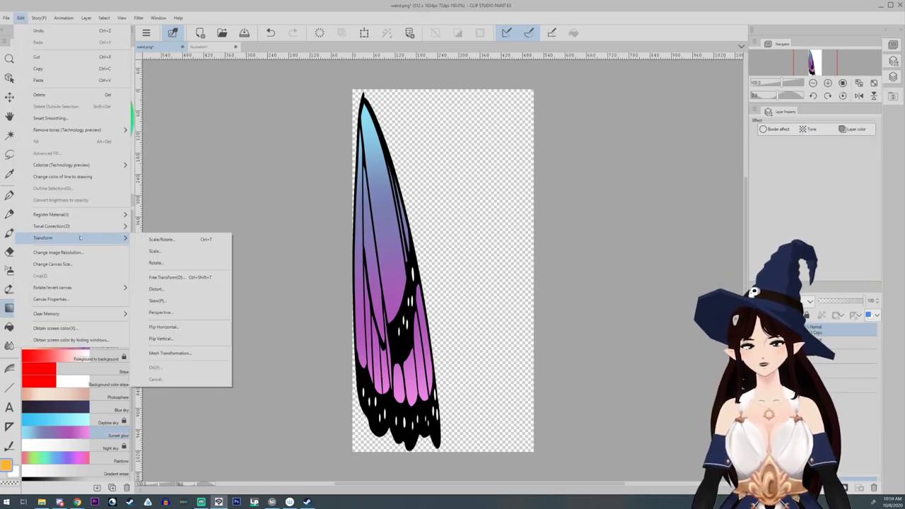
left_click(186, 328)
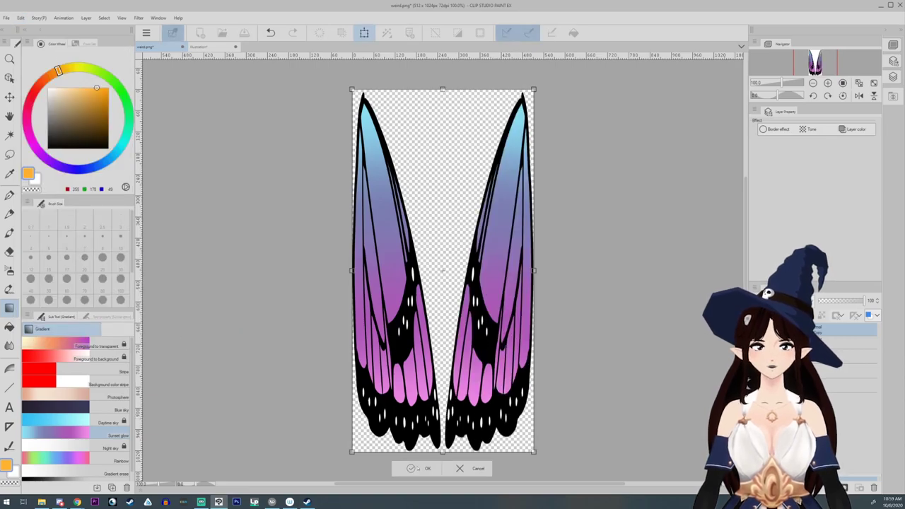
left_click(422, 467)
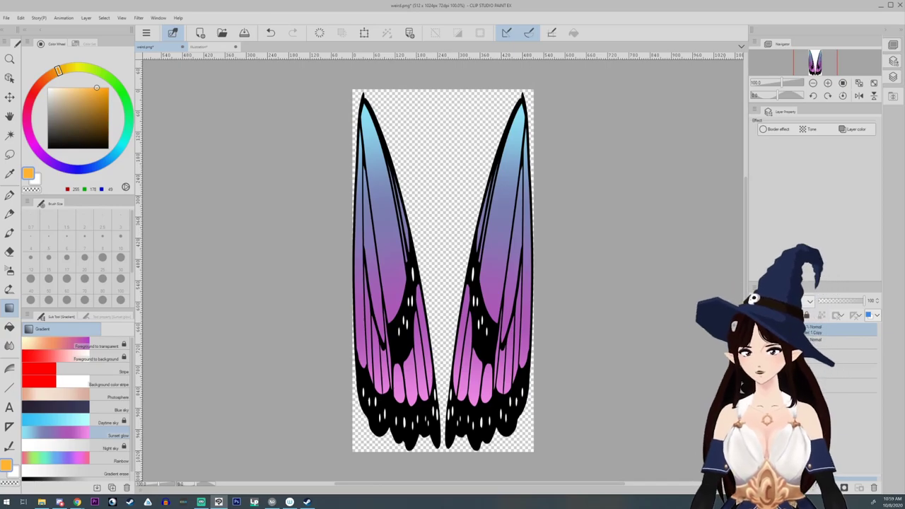
Step: Export the mirrored upper wing texture as a PNG named butterfly in the tests folder with the default export settings
left_click(7, 18)
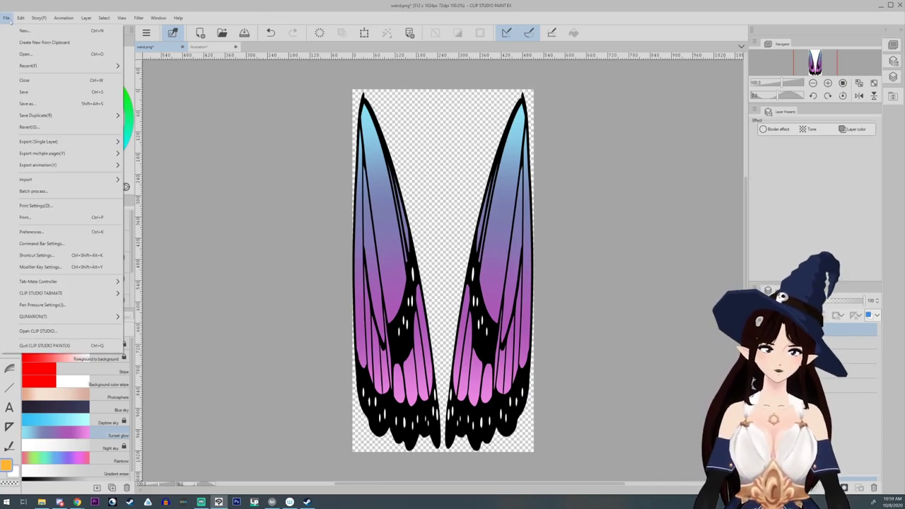
mouse_move(113, 141)
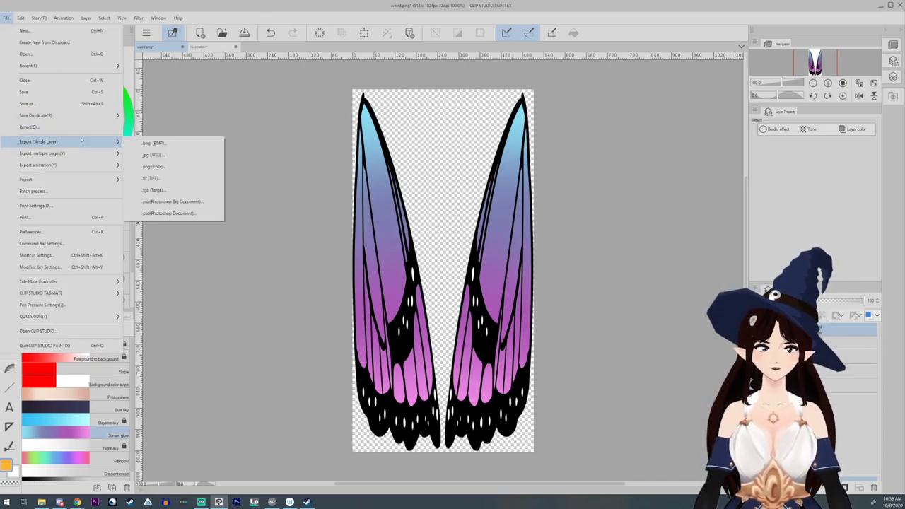
left_click(155, 167)
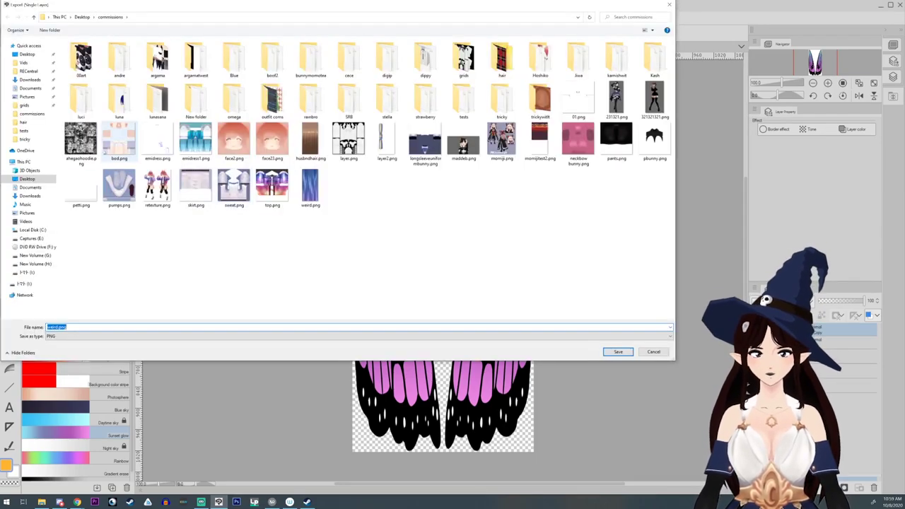
left_click(24, 131)
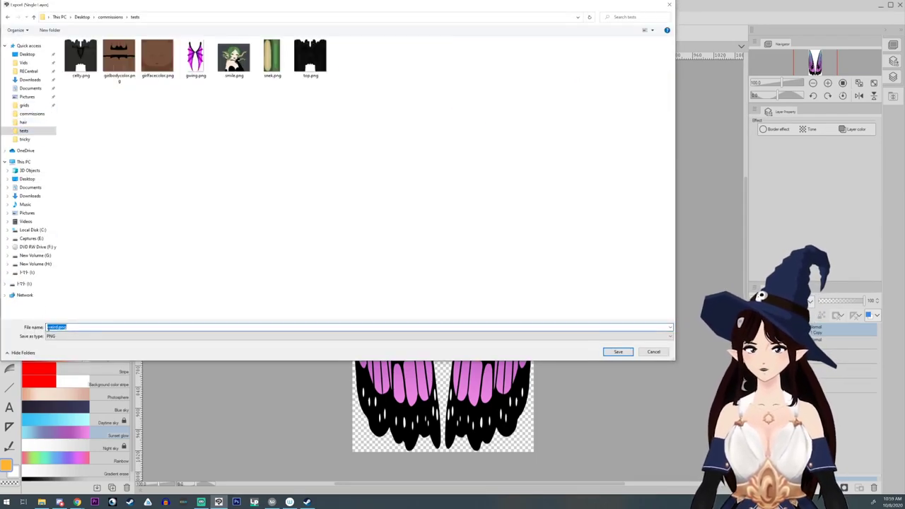
type("tterfly")
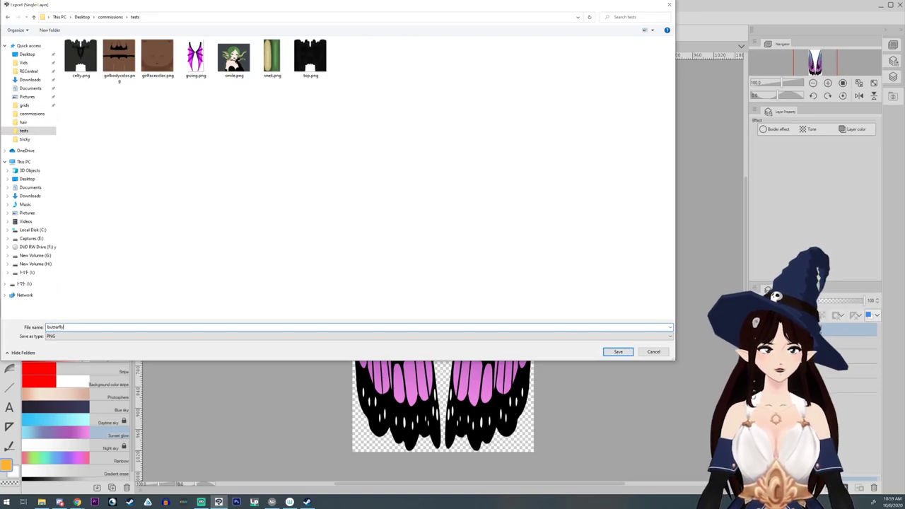
key("Return")
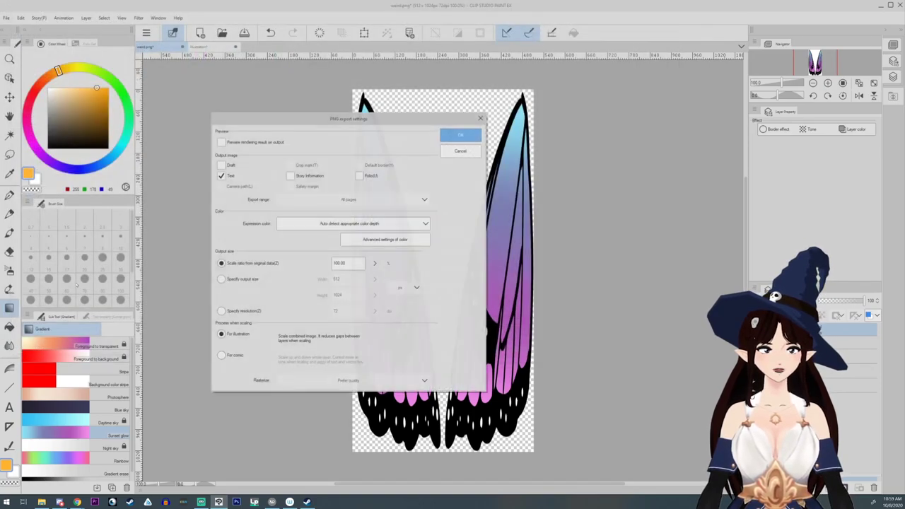
key("Return")
Step: Deselect the upper wing in the Illustration document, lasso the lower wing with its tail and copy it
mouse_move(272, 502)
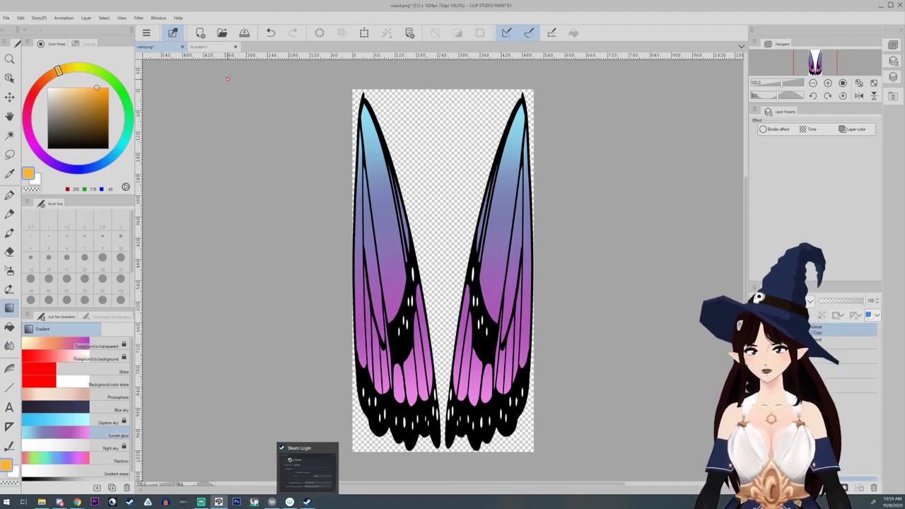
left_click(205, 47)
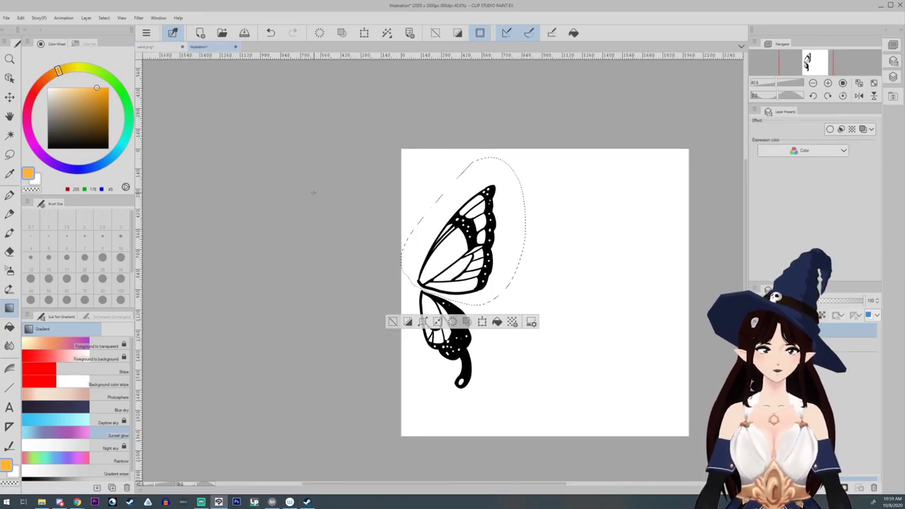
left_click(392, 321)
left_click(9, 154)
left_click_drag(417, 286, 412, 280)
key("ctrl+c")
Step: Replace the upper wings in weird.png with the pasted lower wing and rotate it so its root points up
left_click(146, 47)
left_click(874, 488)
key("ctrl+v")
key("ctrl+t")
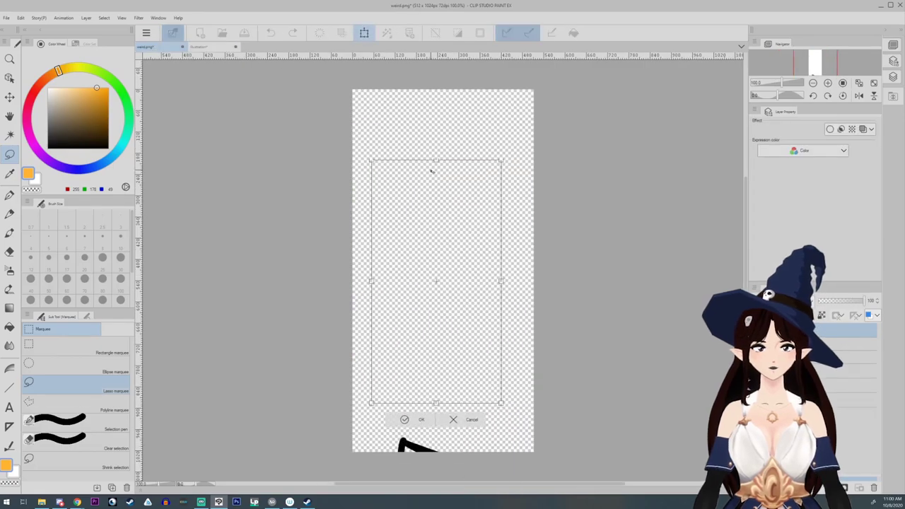
left_click_drag(456, 133, 529, 161)
left_click_drag(467, 275, 438, 255)
left_click_drag(494, 149, 489, 145)
key("Return")
Step: Stretch the lower wing to the full canvas height and narrow it to fit within the canvas's left half
key("ctrl+t")
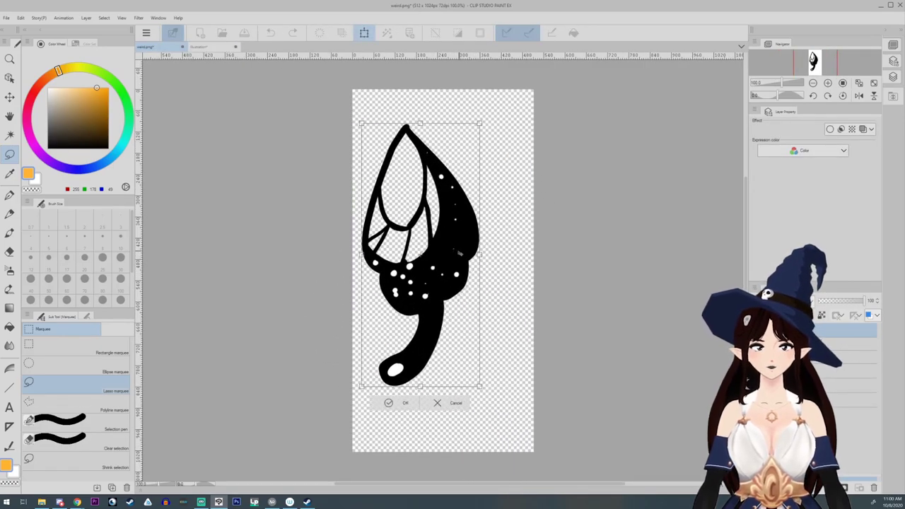
left_click_drag(444, 255, 436, 254)
left_click_drag(471, 254, 440, 255)
left_click_drag(397, 123, 397, 91)
left_click_drag(397, 386, 396, 452)
left_click(372, 465)
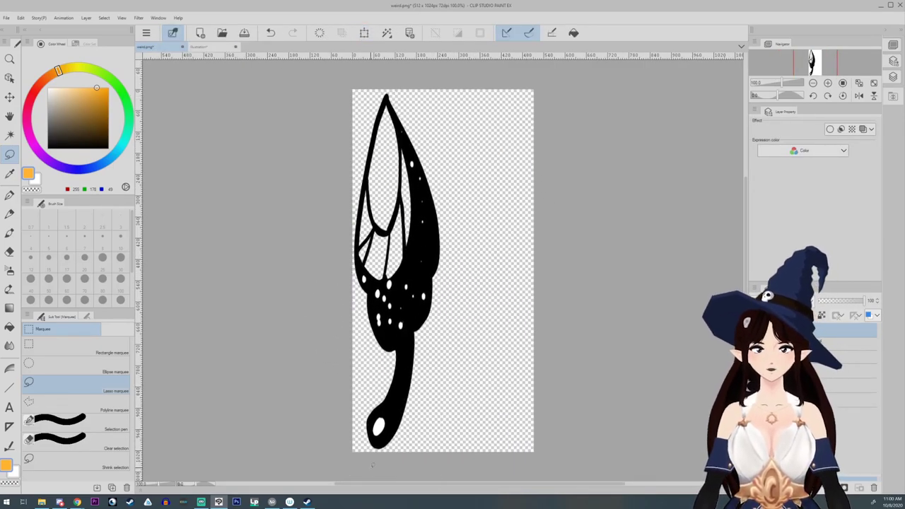
key("ctrl+t")
left_click_drag(439, 271, 435, 272)
left_click(374, 465)
Step: Add a layer beneath the lower wing's outlines and colour its open cells with the blue-to-pink gradient
left_click(770, 487)
left_click_drag(856, 330, 855, 348)
left_click(9, 195)
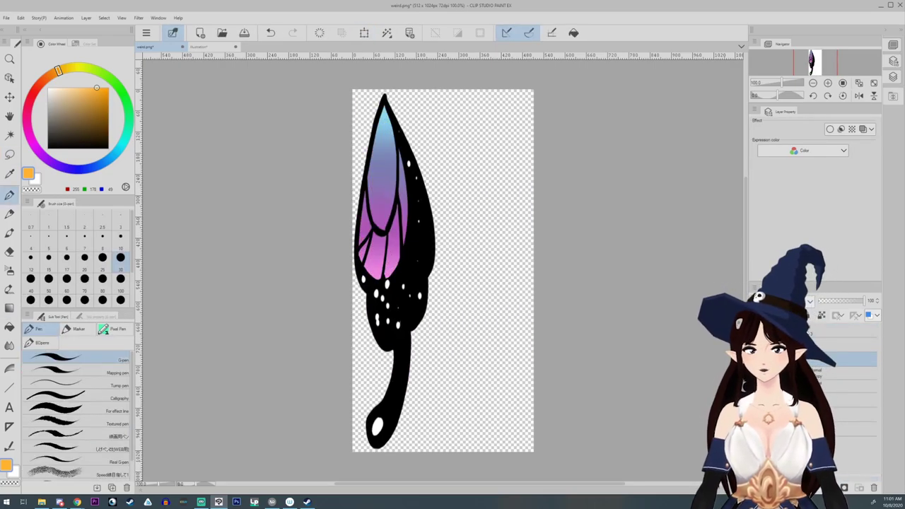
Step: Duplicate the coloured lower wing and flip the copy horizontally onto the texture's right half
left_click(852, 333)
key("ctrl+c")
key("ctrl+v")
left_click(20, 18)
mouse_move(44, 238)
left_click(198, 326)
Step: Export the mirrored lower wing texture as a PNG in the tests folder
left_click(6, 18)
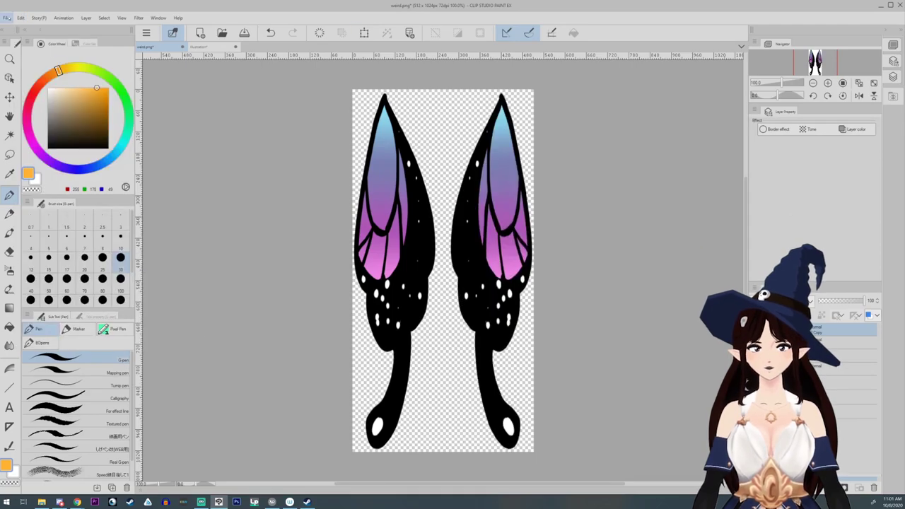
left_click(152, 164)
left_click(24, 130)
type("n")
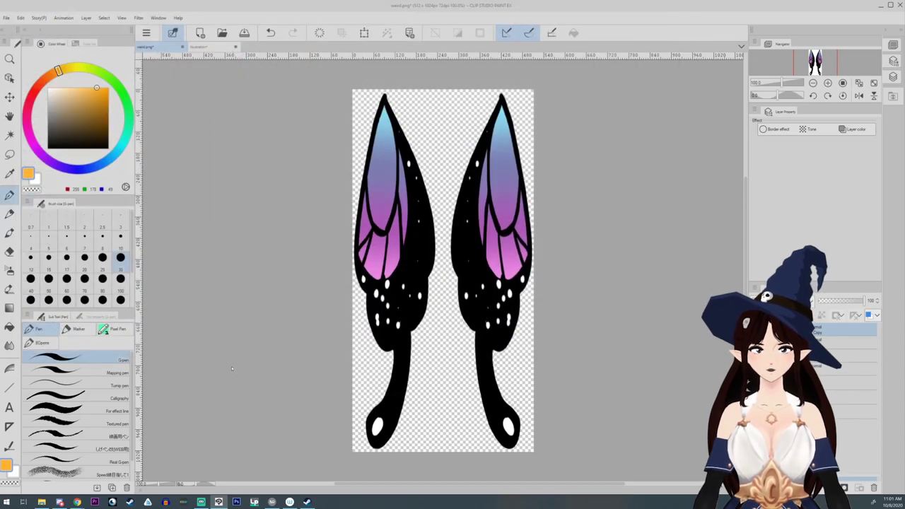
Step: In VRoid Studio, import the upper wing PNG from the tests folder as the first hair texture's default image and set the layer above to 0 opacity
left_click(272, 502)
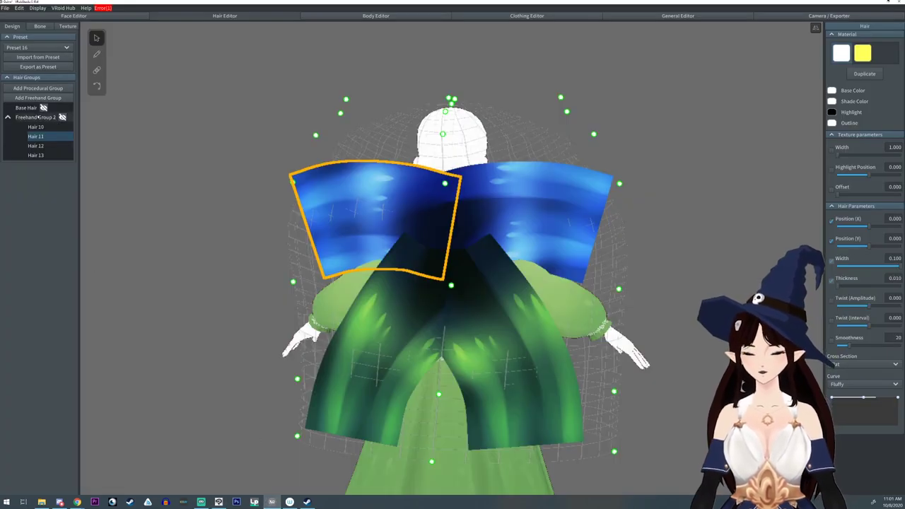
left_click(67, 26)
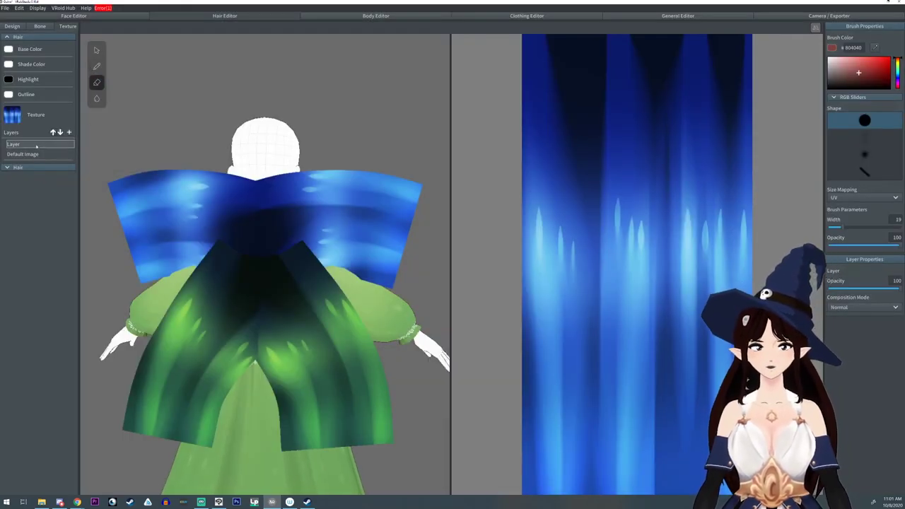
right_click(34, 145)
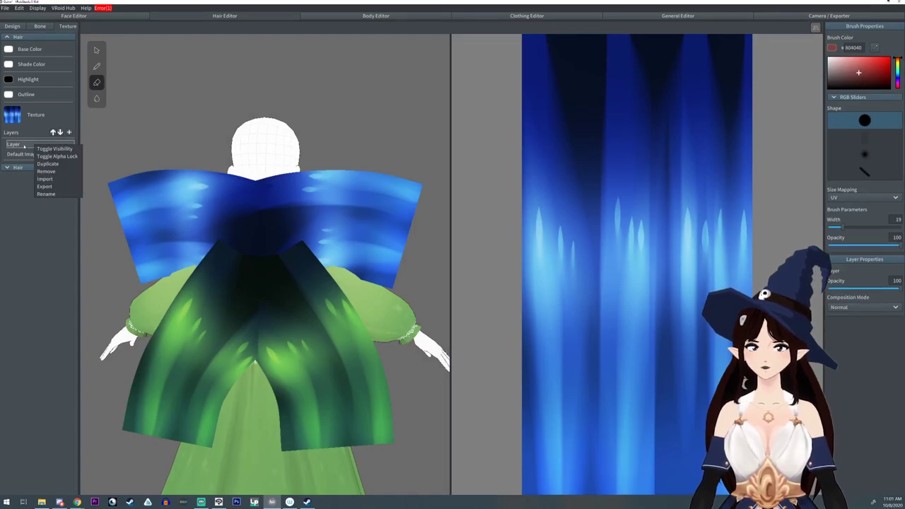
left_click(24, 149)
left_click(21, 153)
right_click(21, 155)
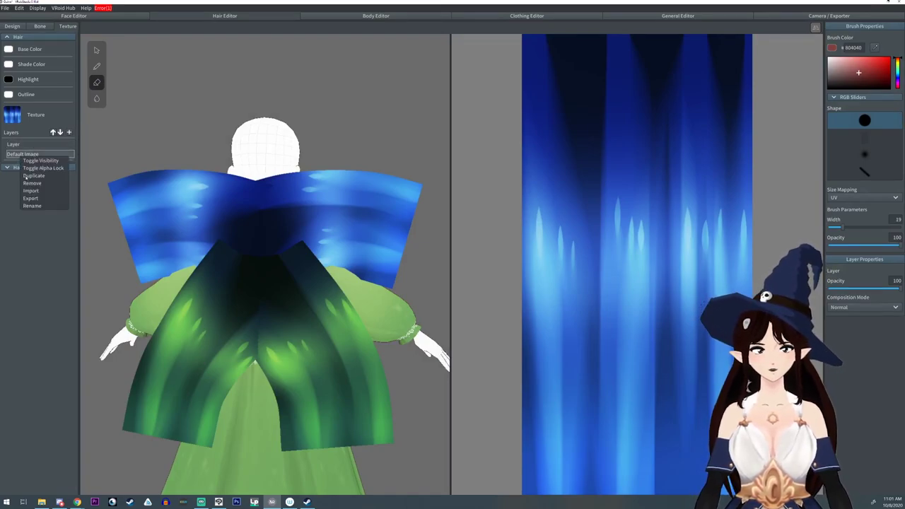
left_click(30, 190)
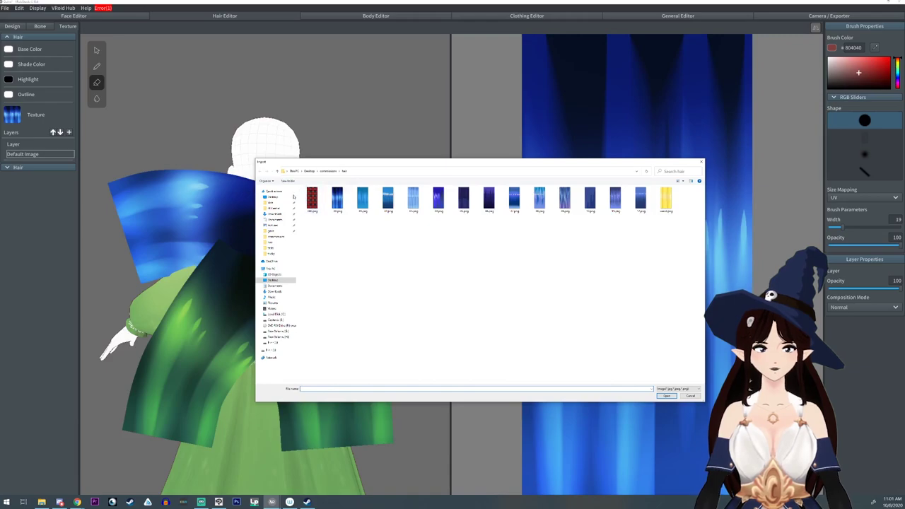
left_click(270, 247)
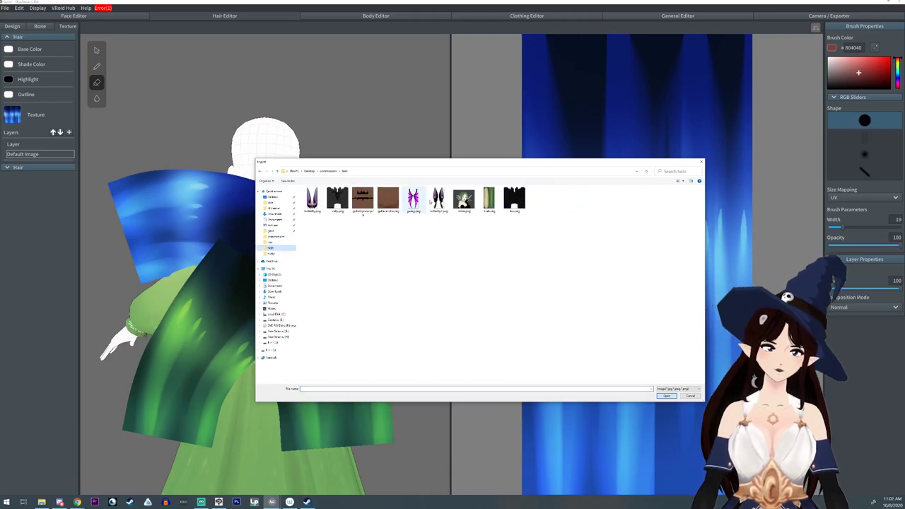
double_click(311, 199)
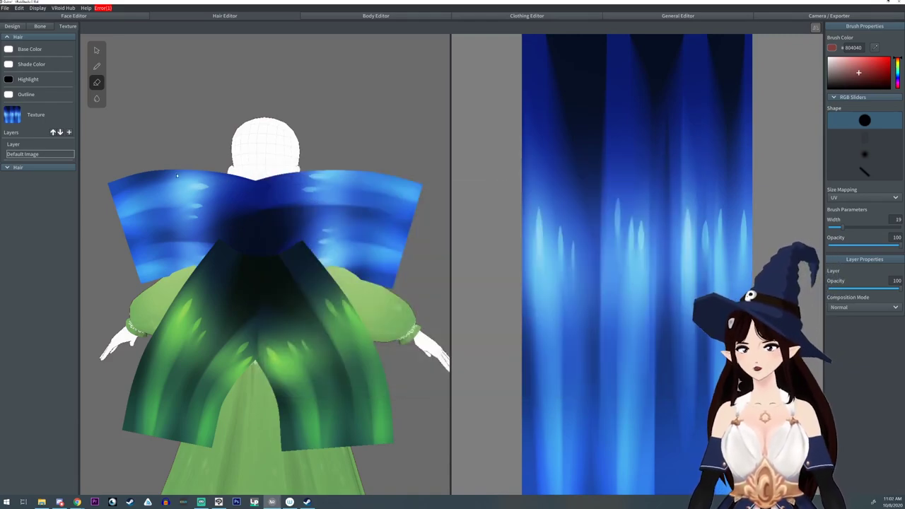
left_click(19, 145)
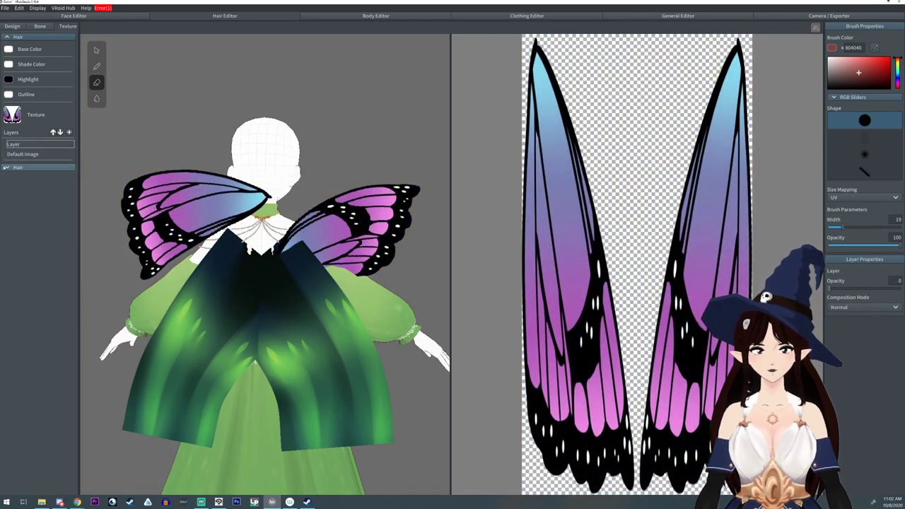
Step: Import the lower wing PNG from the tests folder into the second hair texture's upper layer
left_click(7, 168)
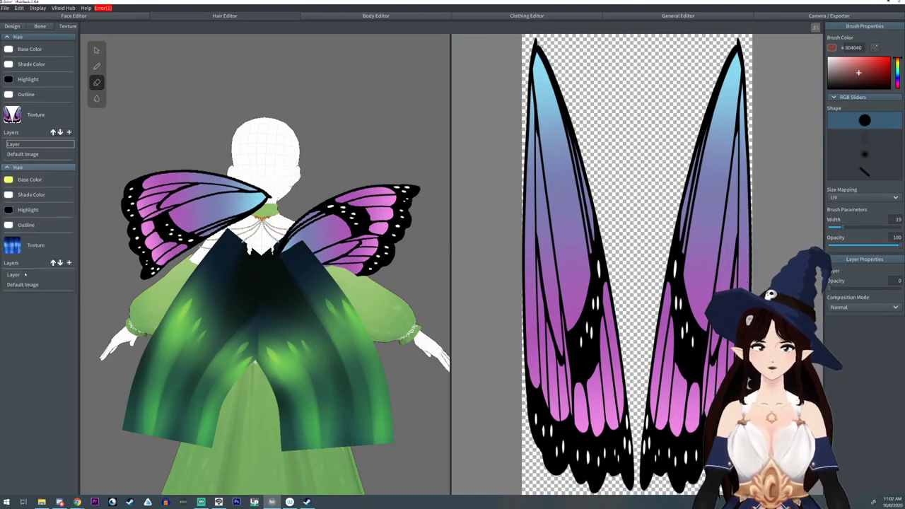
right_click(25, 274)
left_click(43, 256)
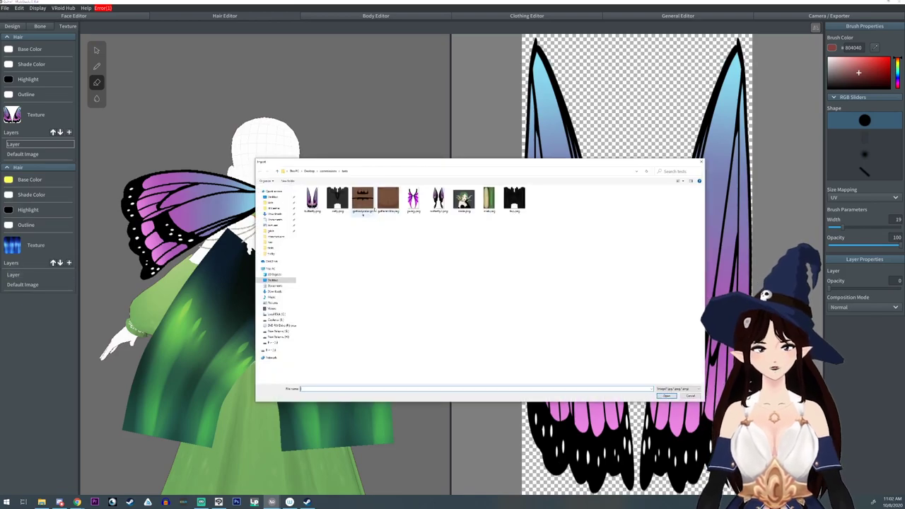
double_click(438, 200)
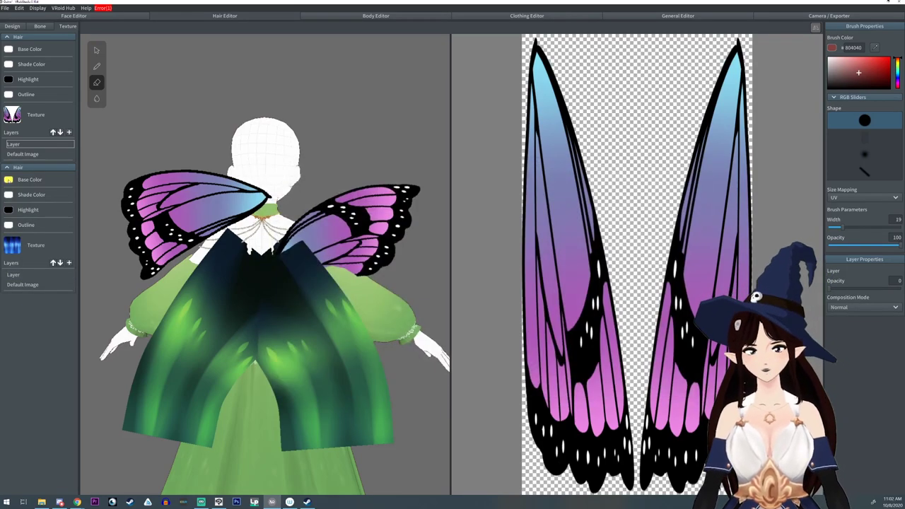
Step: Set the second hair material's base colour to white and its default image's opacity to 0
left_click(8, 180)
left_click_drag(37, 201, 17, 193)
left_click(24, 278)
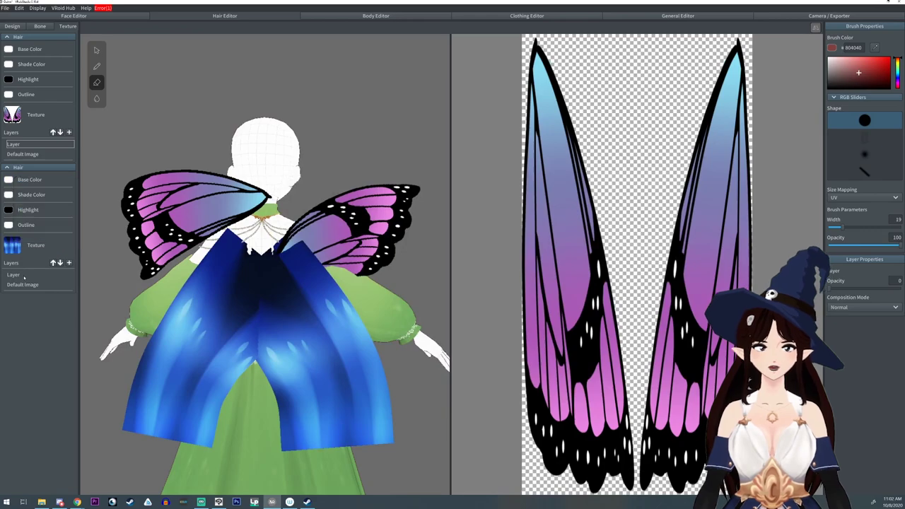
left_click(25, 277)
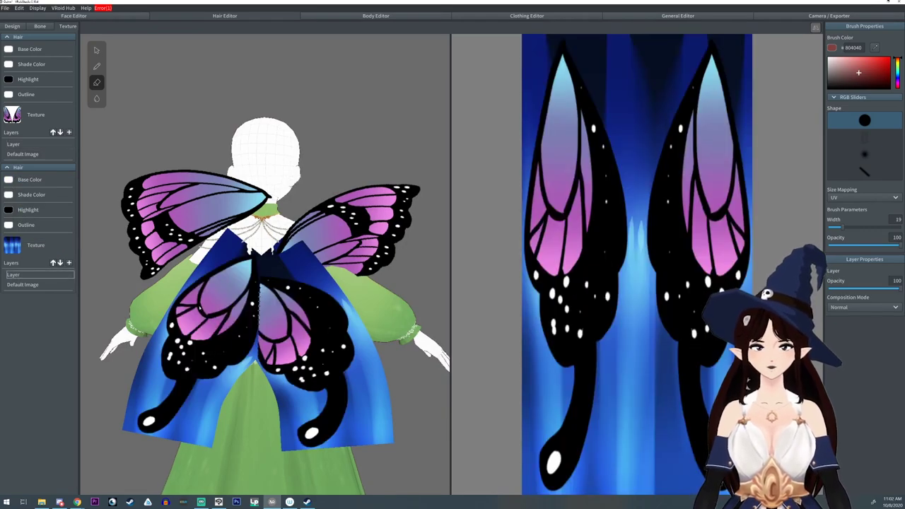
left_click(23, 284)
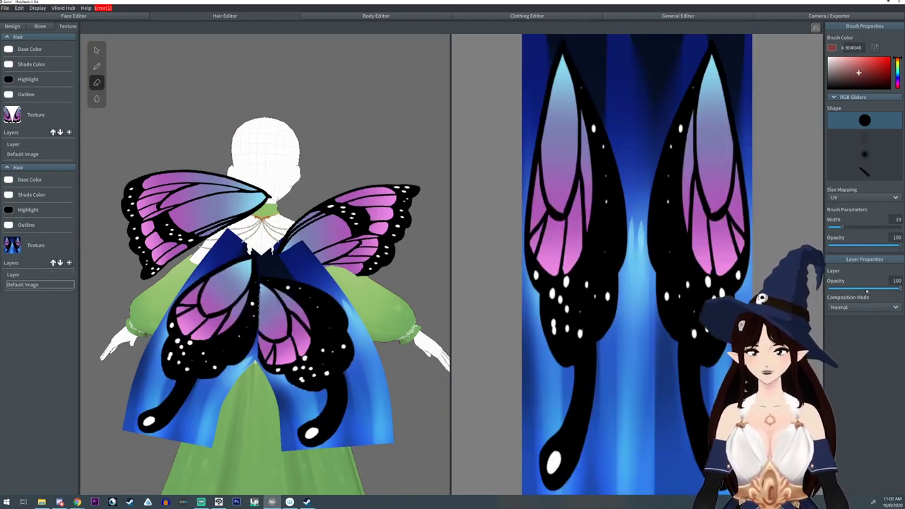
left_click_drag(867, 291, 675, 292)
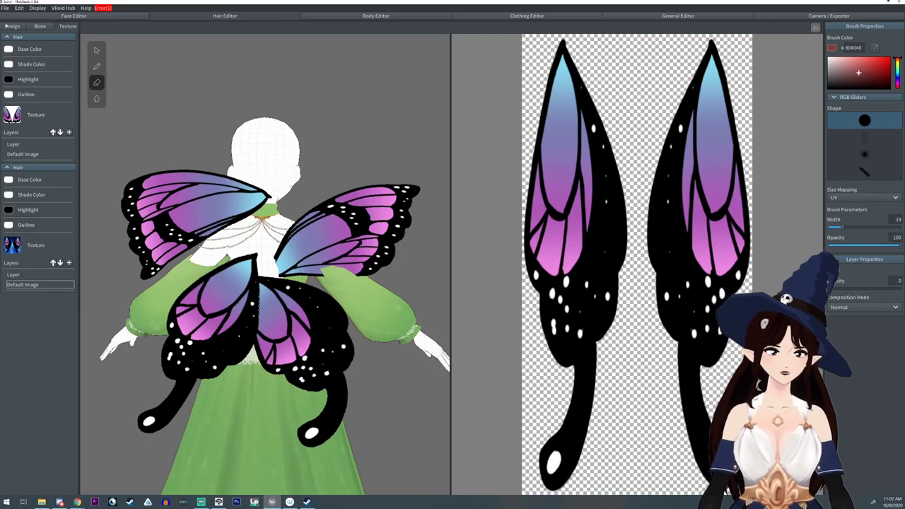
Step: Mirror the left wings' artwork by setting texture offset to 0.511 on the lower strand and 0.500 on the upper strand
left_click(12, 27)
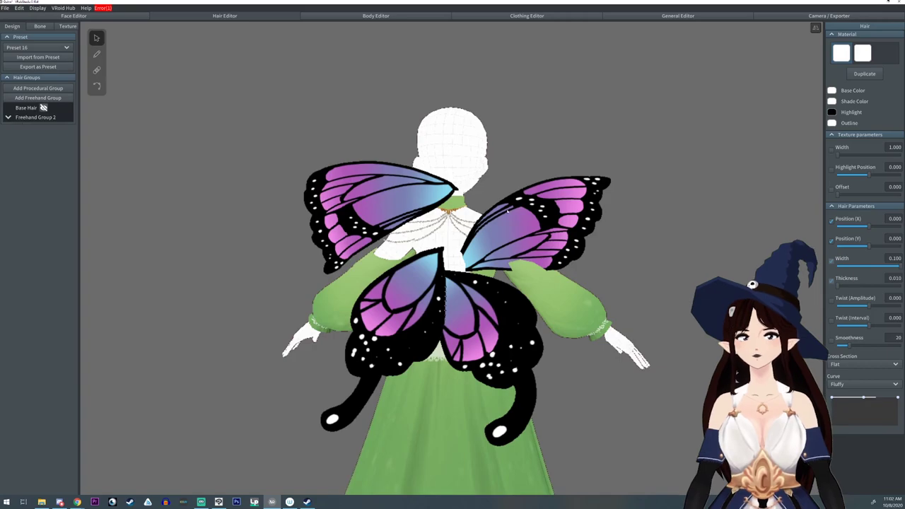
left_click(509, 246)
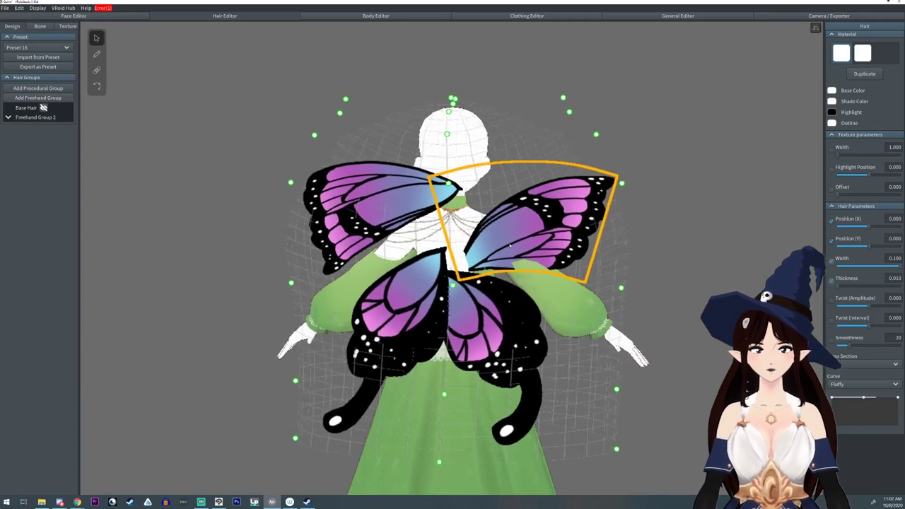
left_click(410, 329)
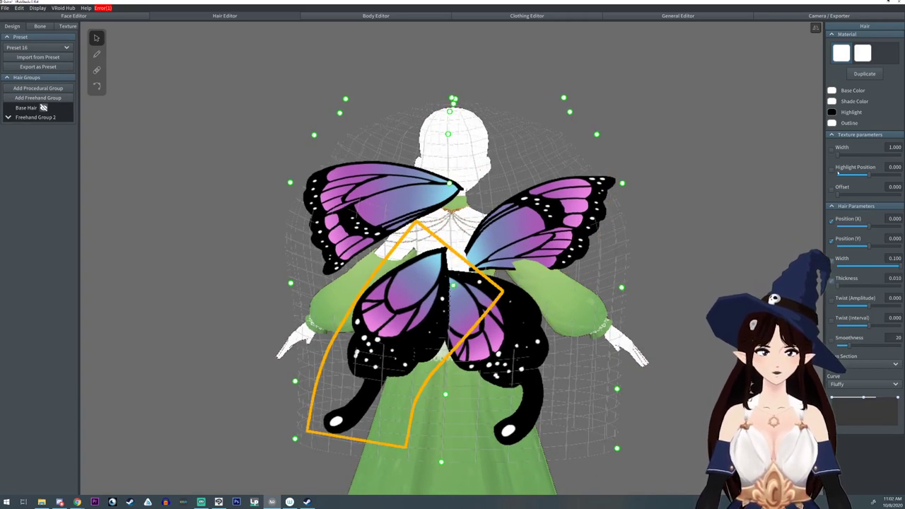
left_click_drag(849, 197, 869, 198)
left_click(378, 189)
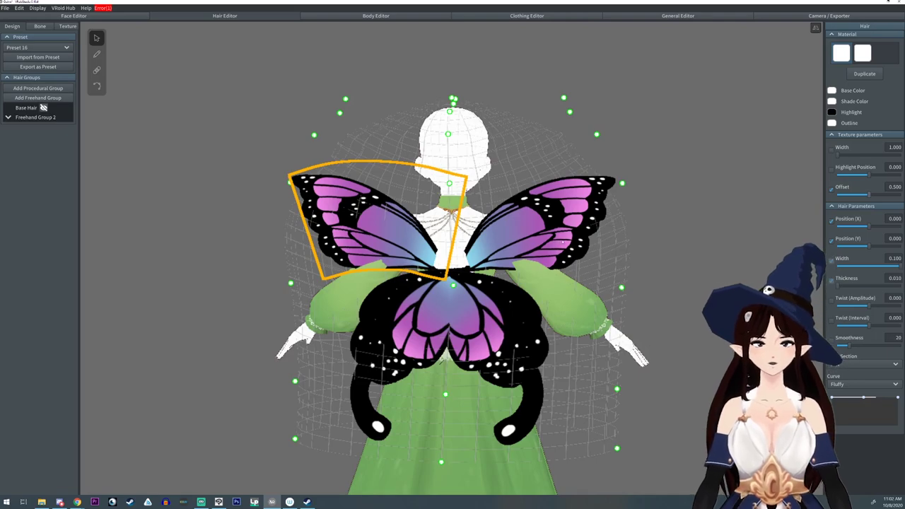
Step: Move the freehand group's guide point at the mid-back slightly away from the body
right_click_drag(563, 242, 595, 242)
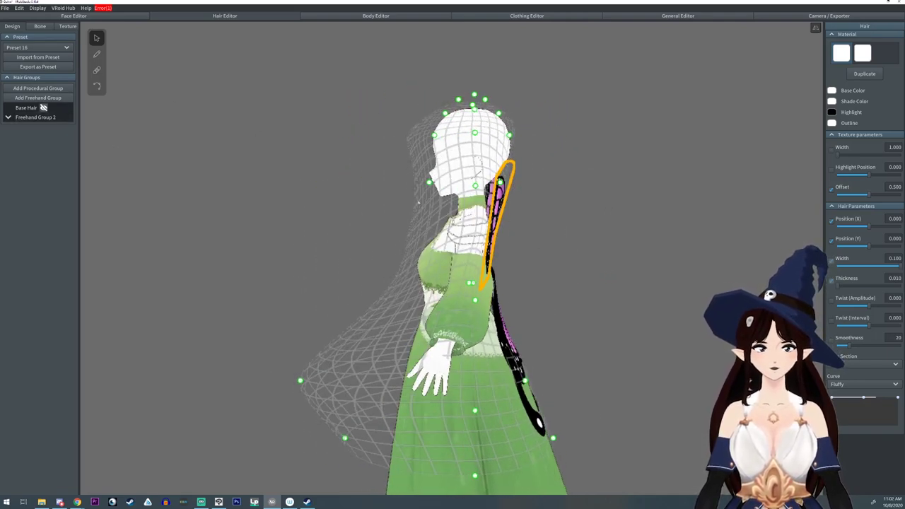
right_click_drag(535, 216, 521, 216)
left_click(61, 117)
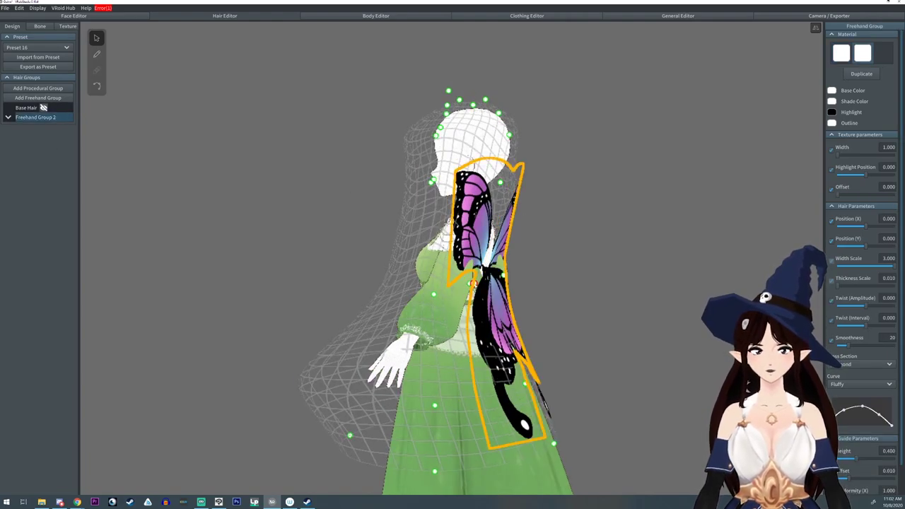
mouse_move(472, 284)
left_mouse_down()
mouse_move(489, 282)
mouse_move(477, 283)
left_mouse_up()
Step: Reposition the root control points of the upper and lower wing strands so the wings meet at the centre of the back
right_click_drag(523, 281, 453, 285)
left_click(97, 86)
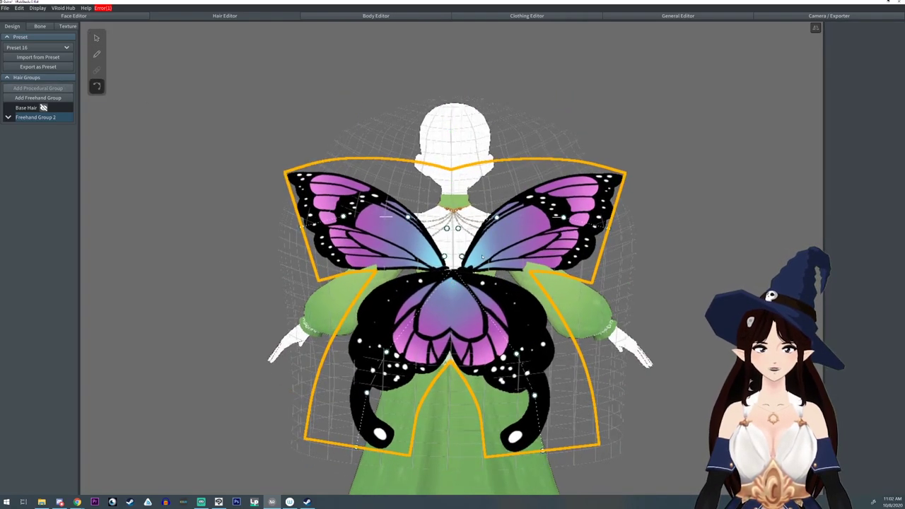
left_click_drag(446, 226, 457, 227)
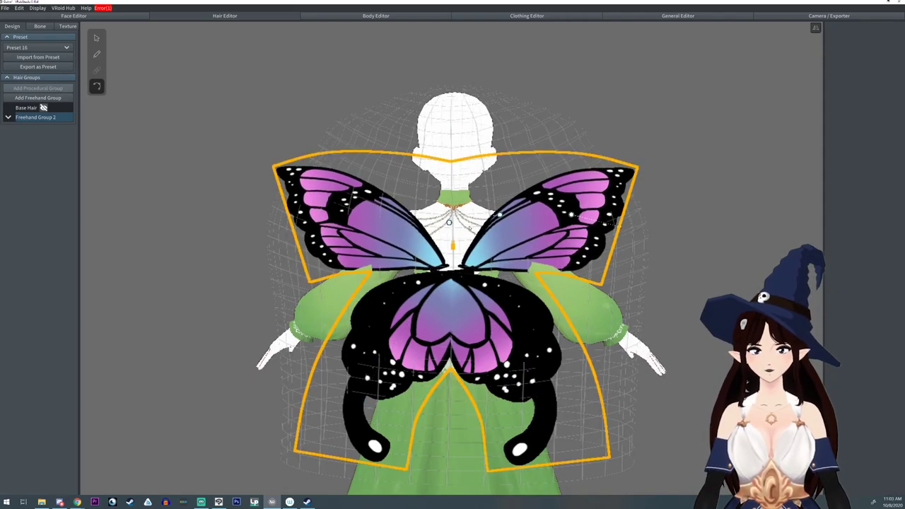
scroll(486, 244, "up", 2)
left_click_drag(449, 220, 453, 217)
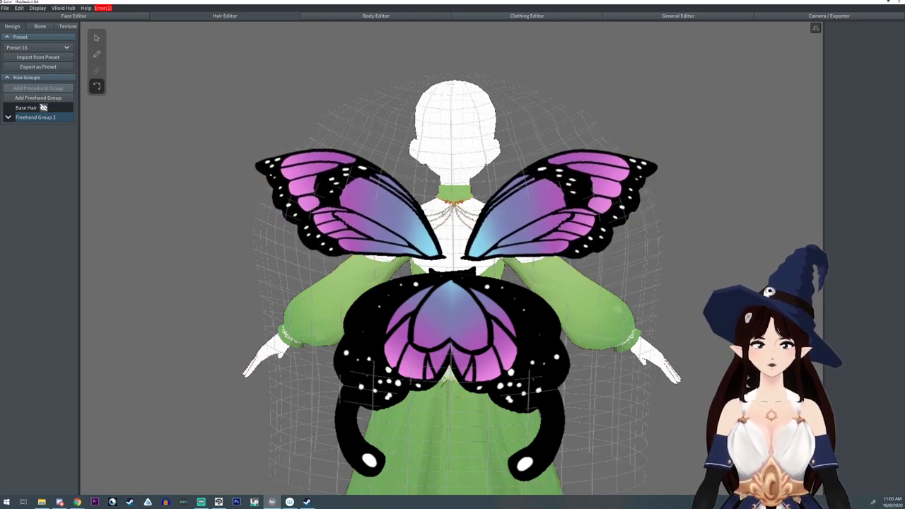
left_click(443, 255)
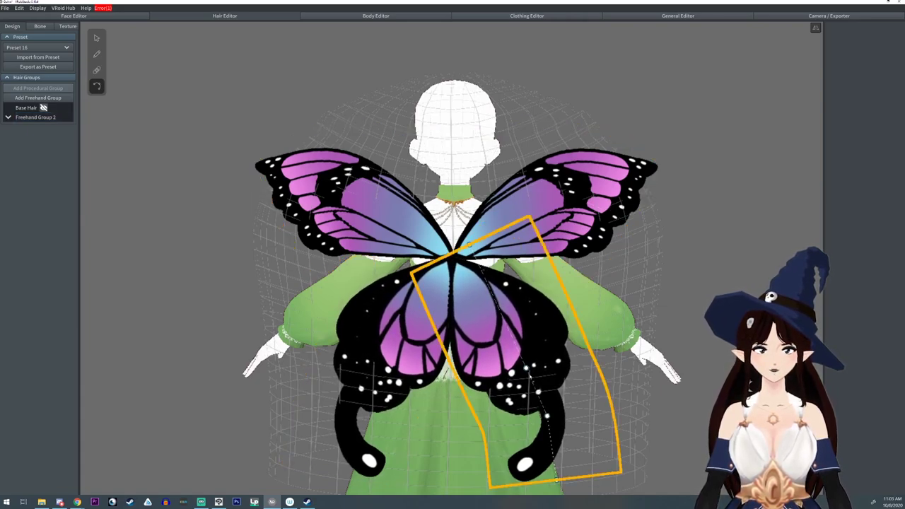
Step: Narrow both lower wing strands, Hair 12 and Hair 13, to a width of 0.078
left_click(96, 37)
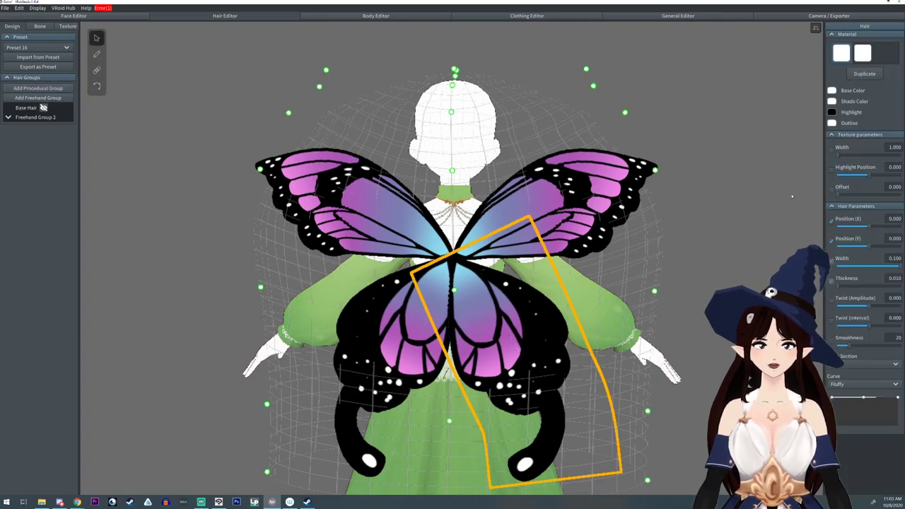
left_click_drag(896, 269, 883, 266)
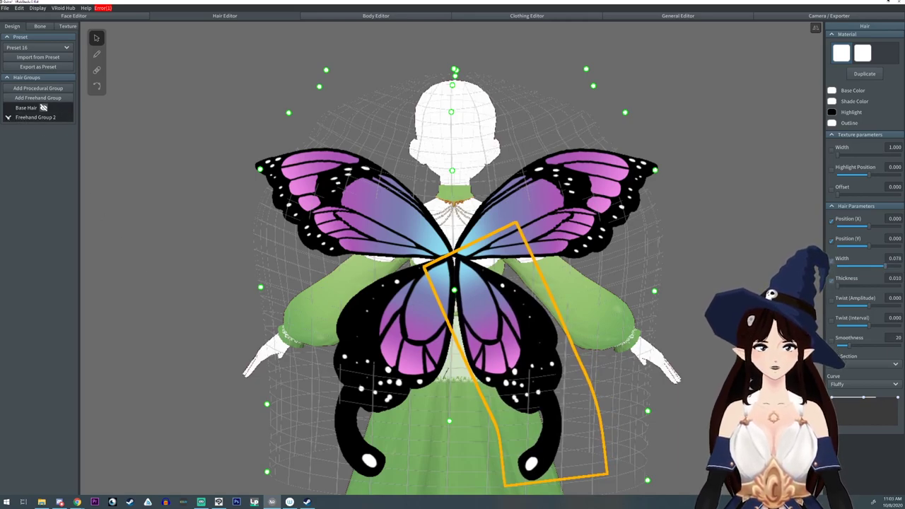
left_click(8, 118)
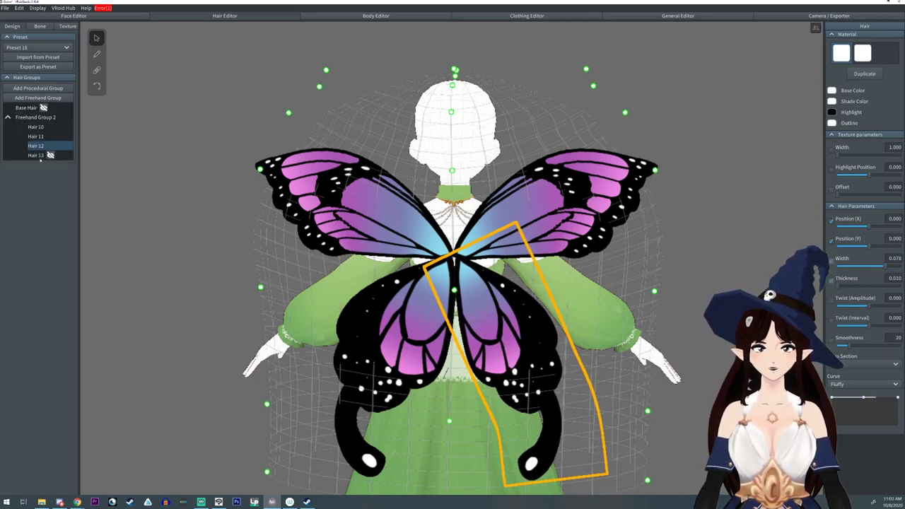
left_click(34, 155)
left_click_drag(890, 270, 885, 267)
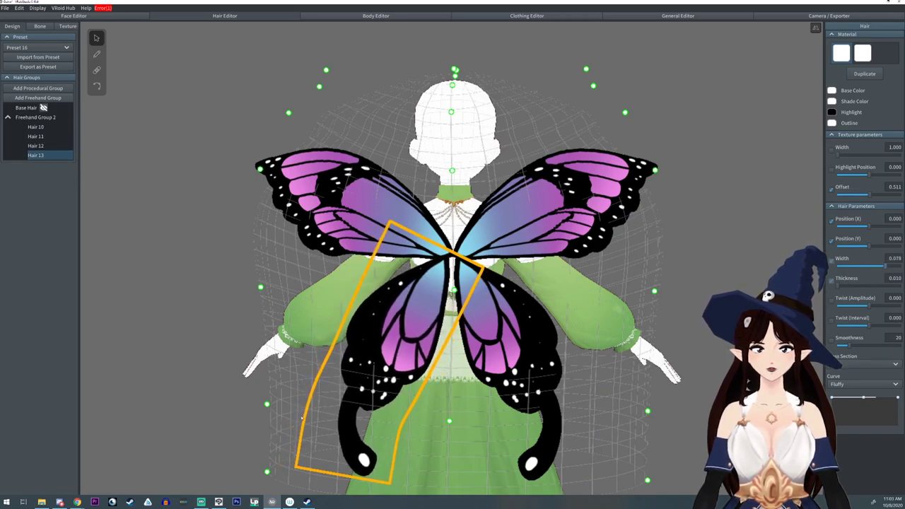
Step: Spread the lower wings outward through Hair 13's control points and set that strand's texture offset to 0.500
left_click(96, 86)
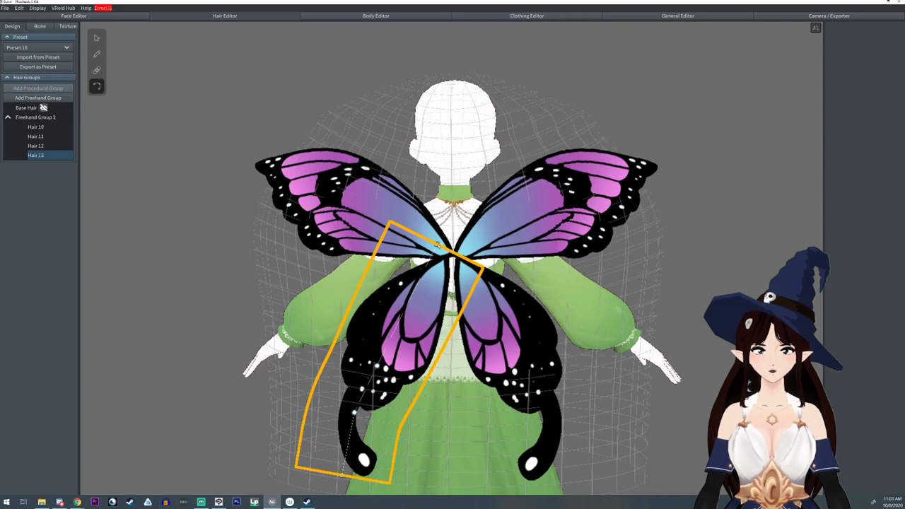
left_click_drag(437, 245, 442, 248)
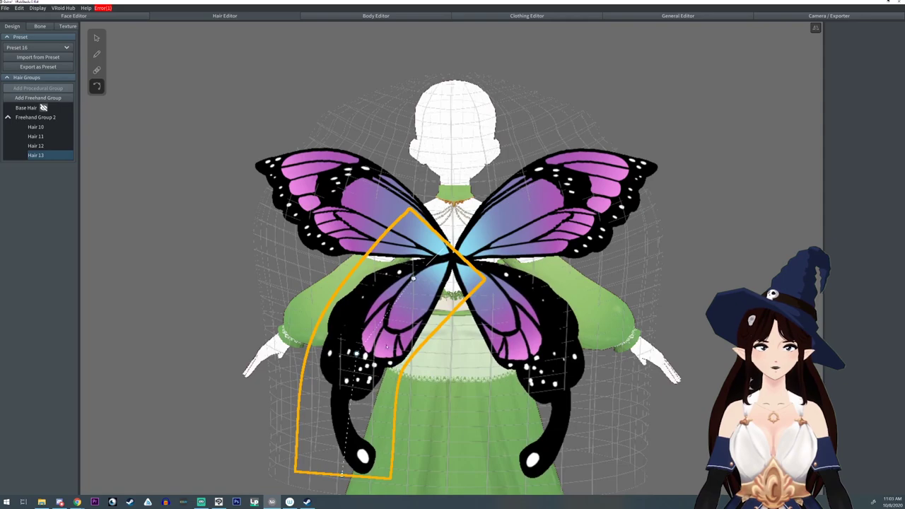
left_click(97, 38)
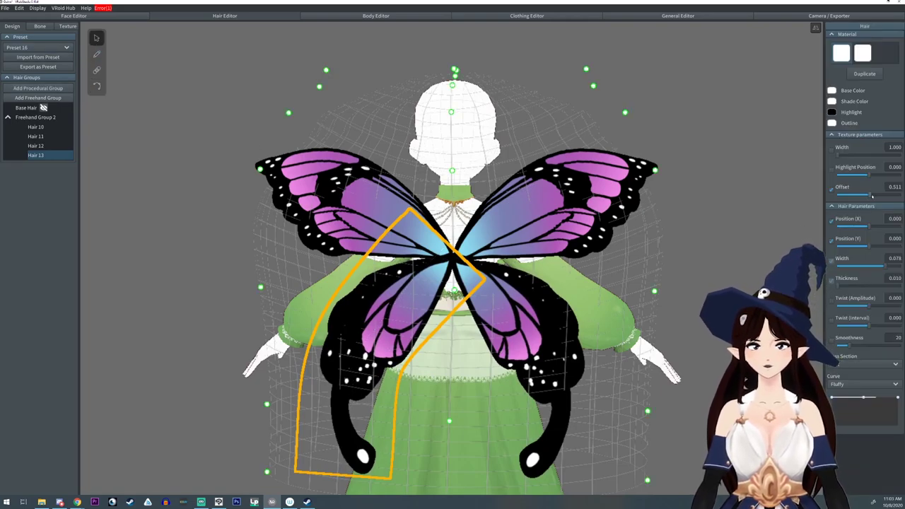
left_click_drag(871, 196, 870, 196)
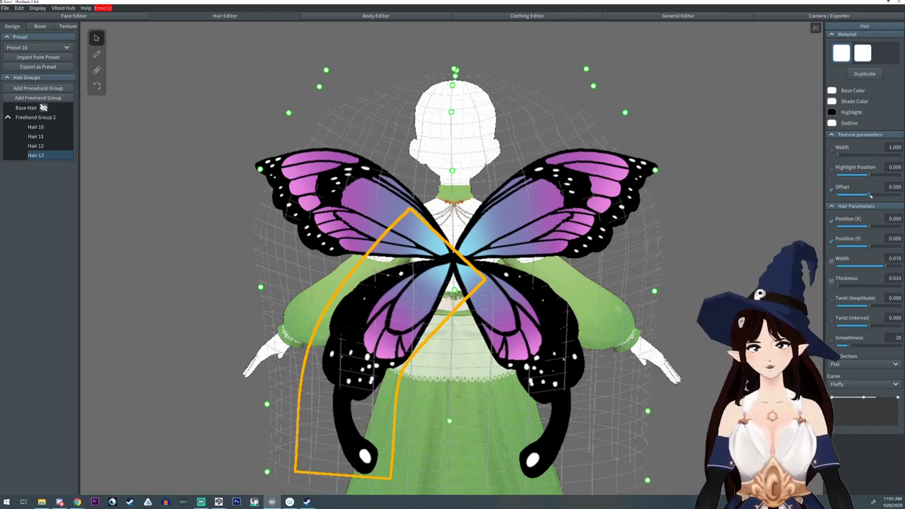
Step: Pull the end control points of the lower wings outward to flare the tails, and deselect the strand
left_click(96, 86)
left_click_drag(341, 472, 335, 462)
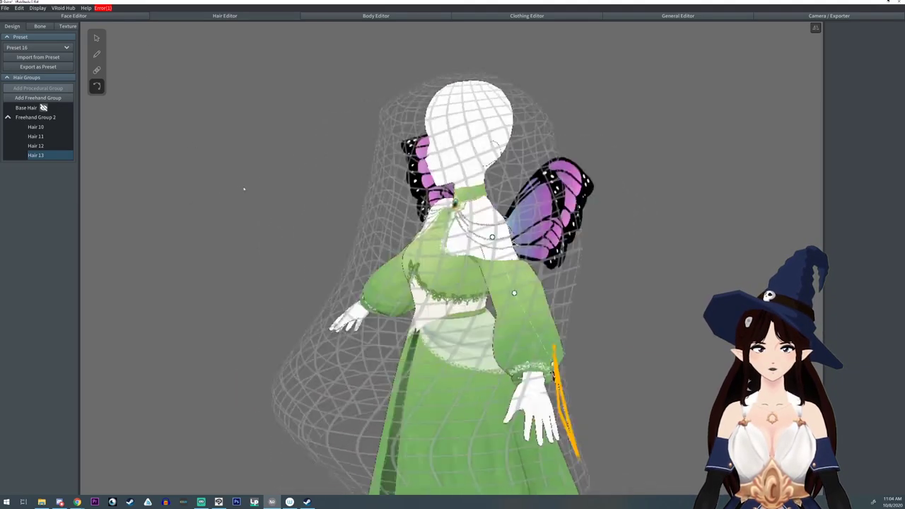
left_click(180, 152)
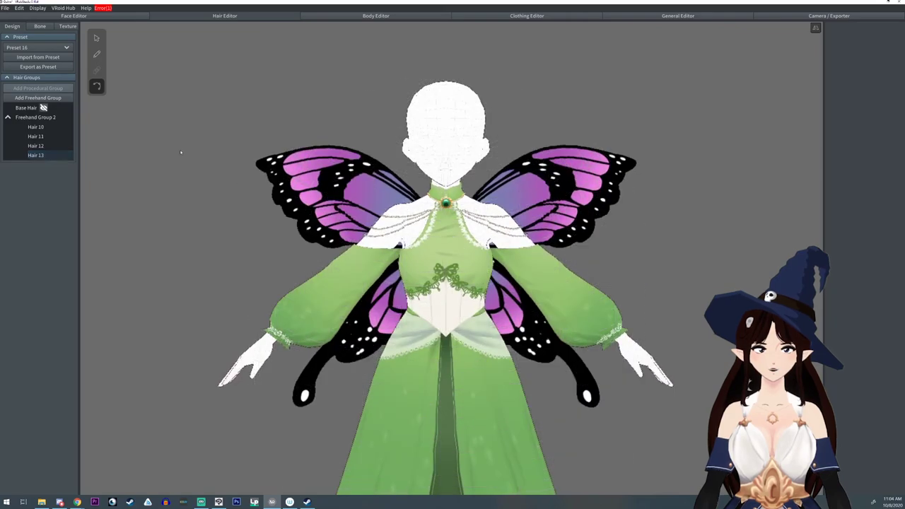
Step: Create a bone group from Hair 10 and Hair 12, the upper and lower wing strands of one side
mouse_move(228, 184)
right_mouse_down()
mouse_move(190, 184)
mouse_move(226, 178)
mouse_move(236, 204)
mouse_move(227, 195)
right_mouse_up()
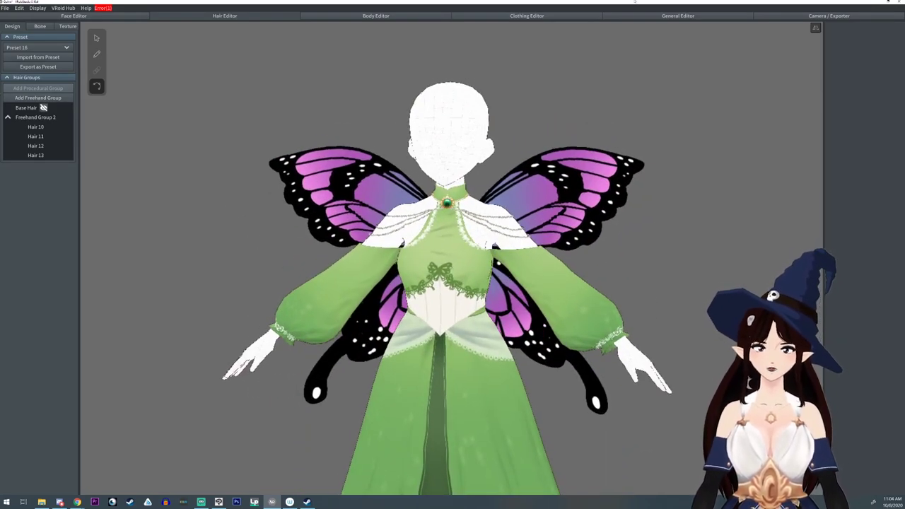
left_click(779, 17)
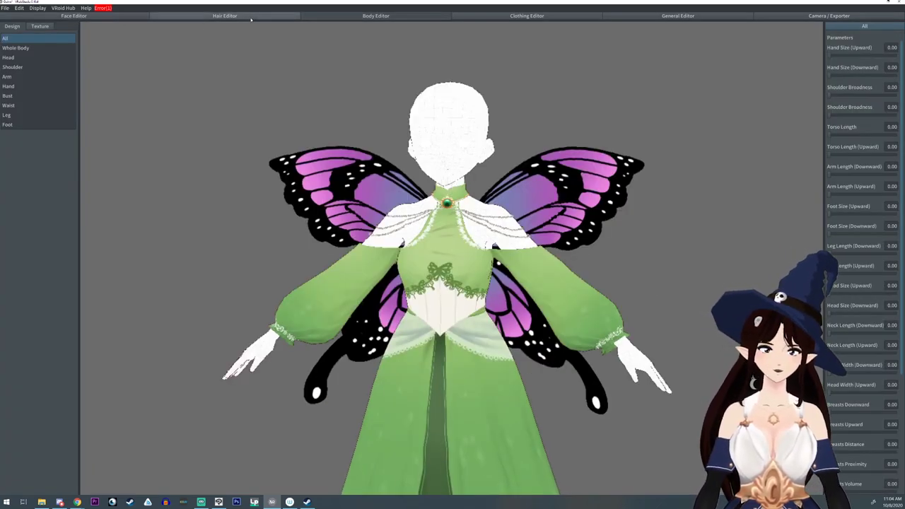
left_click(190, 15)
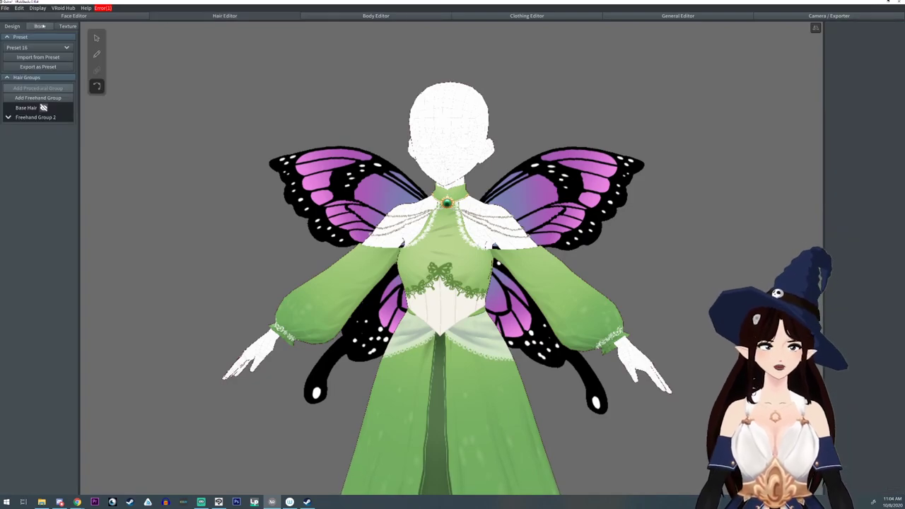
left_click(41, 26)
right_click_drag(290, 130, 205, 130)
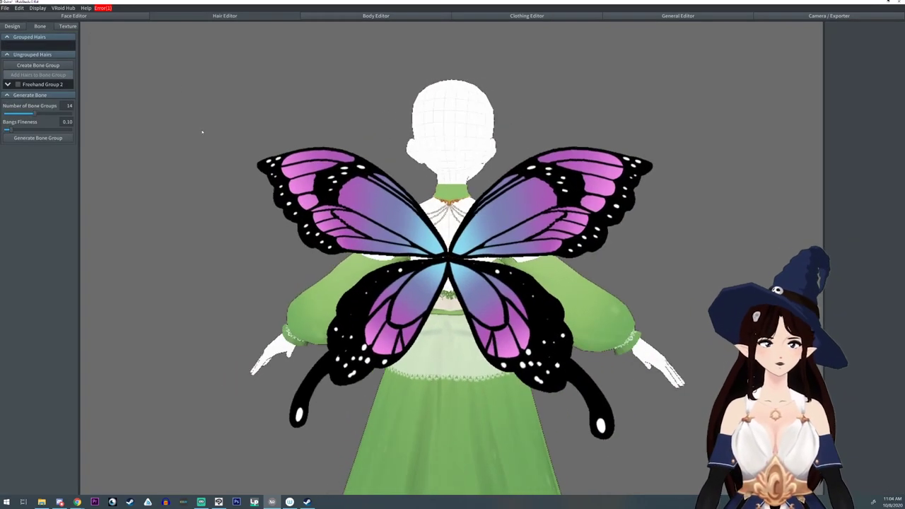
left_click(541, 234)
left_click(514, 290)
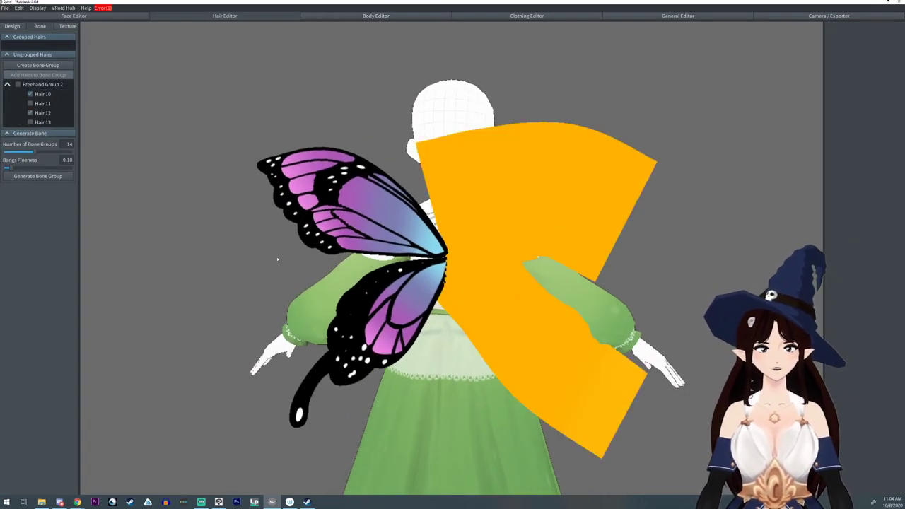
left_click(41, 65)
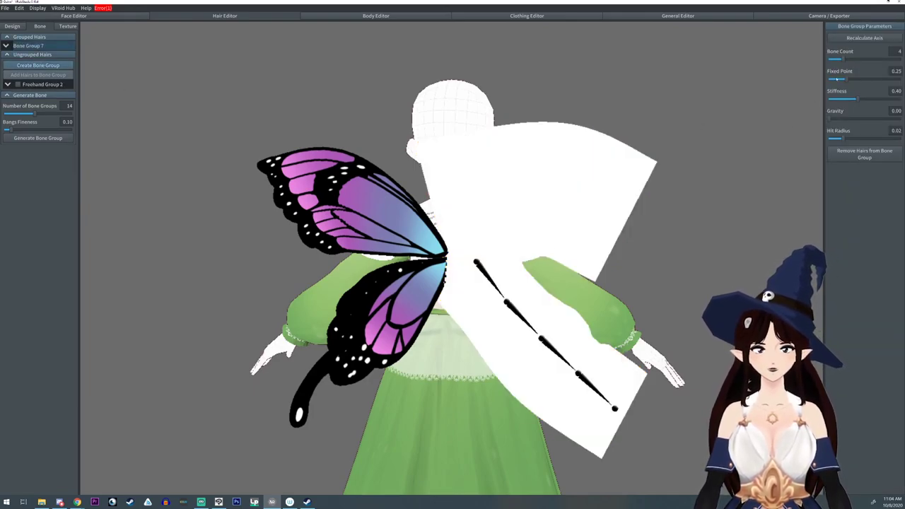
Step: Set the new bone group's fixed point to 0.01 and its bone count to 1
left_click_drag(844, 79, 759, 80)
left_click_drag(850, 63, 828, 61)
right_click_drag(396, 244, 430, 255)
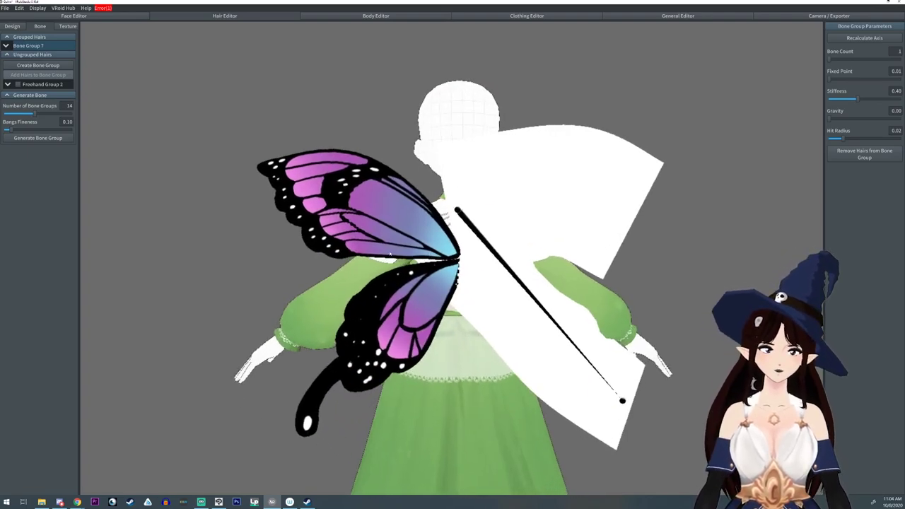
Step: Create a second bone group from Hair 11 and Hair 13 with bone count 1 and fixed point 0.01
left_click(392, 236)
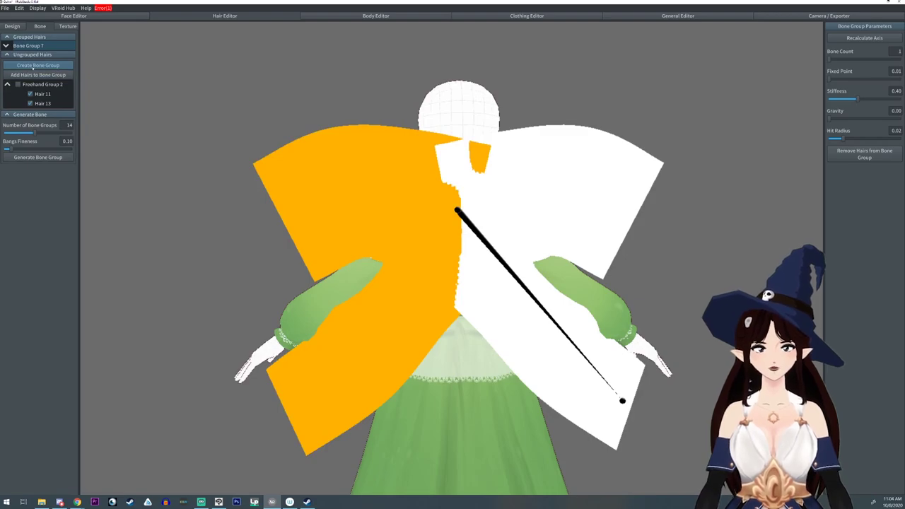
left_click(35, 65)
left_click_drag(870, 62, 799, 80)
right_click_drag(672, 110, 702, 113)
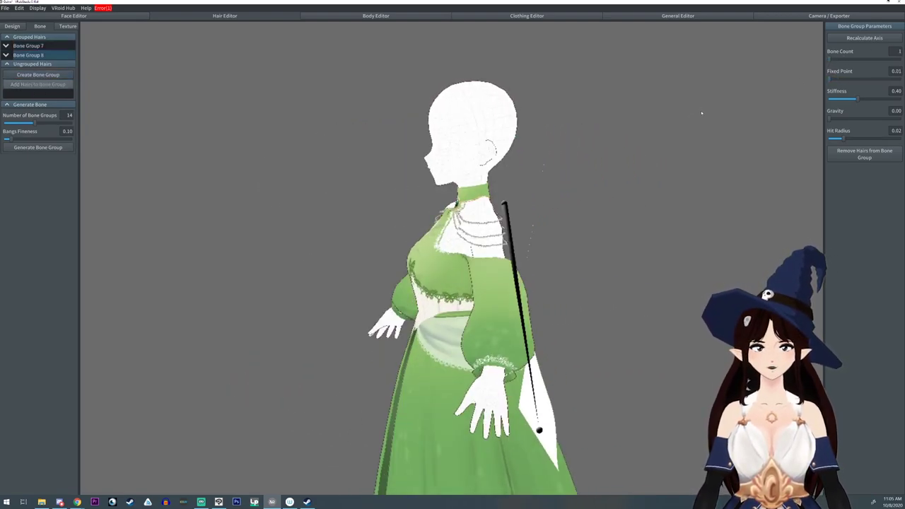
Step: Preview the character with the Walking animation to check how the wings move
left_click(828, 15)
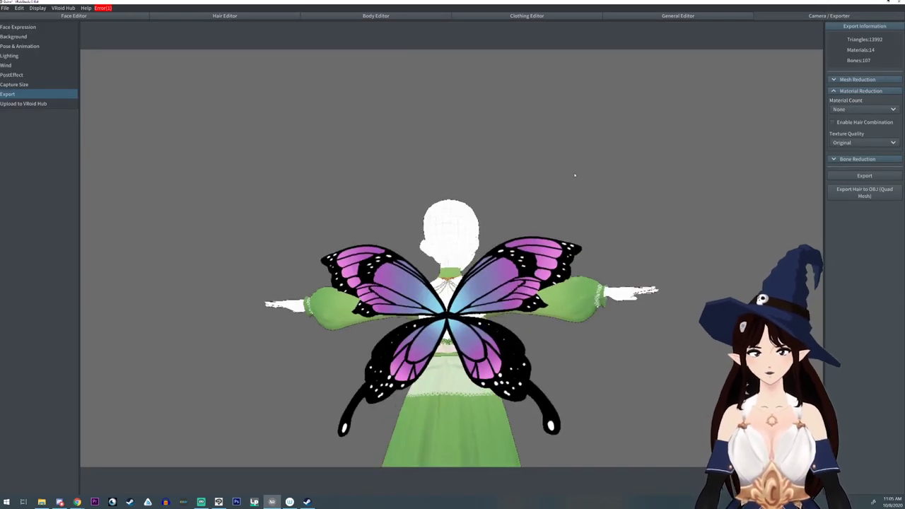
left_click(20, 46)
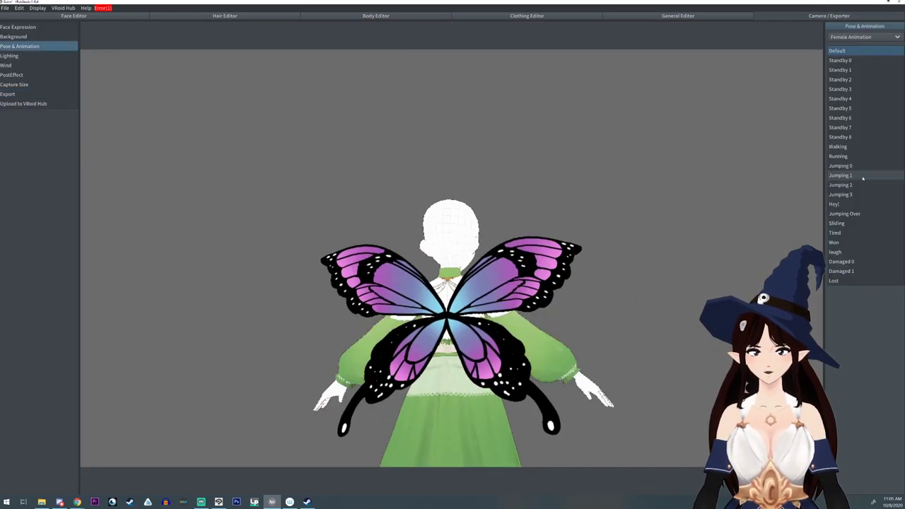
left_click(838, 146)
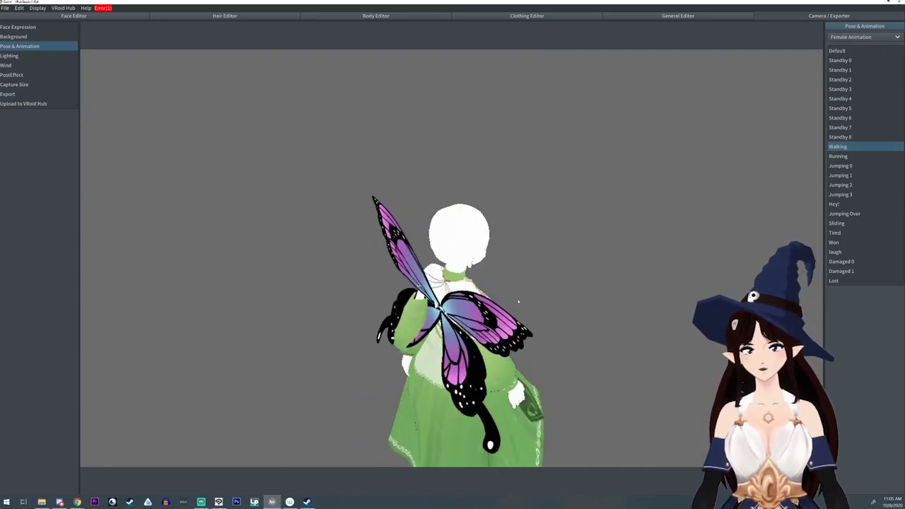
Step: Try a bone count of 3 on Bone Group 7 and preview the wings in the walking animation
left_click(223, 15)
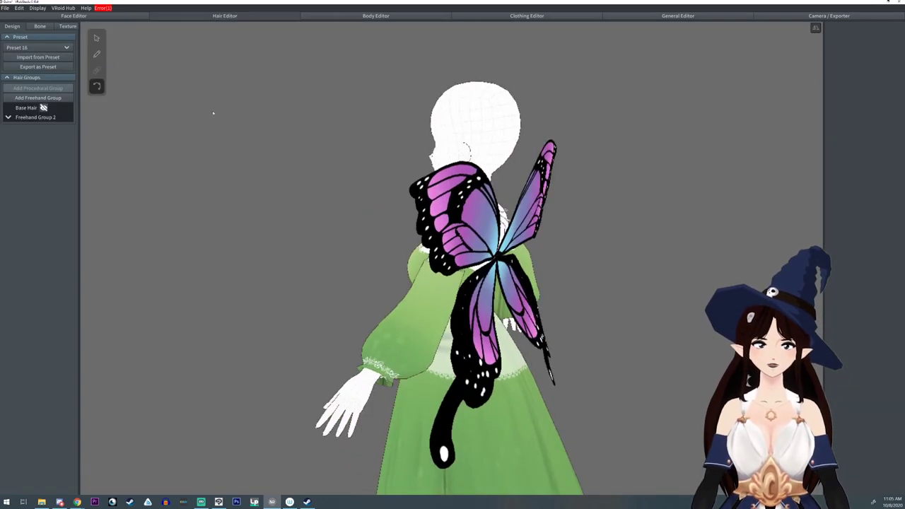
left_click(35, 26)
left_click(28, 45)
left_click_drag(830, 59, 839, 60)
right_click_drag(778, 84, 646, 111)
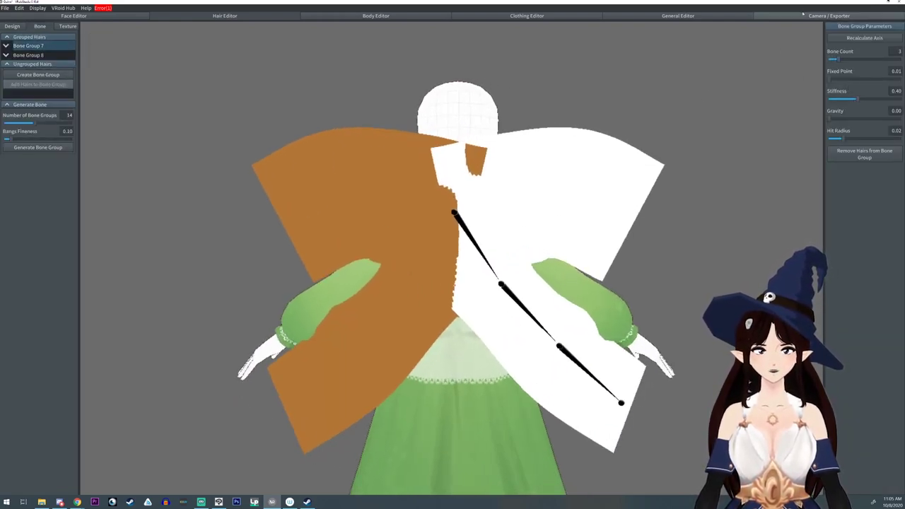
left_click(763, 15)
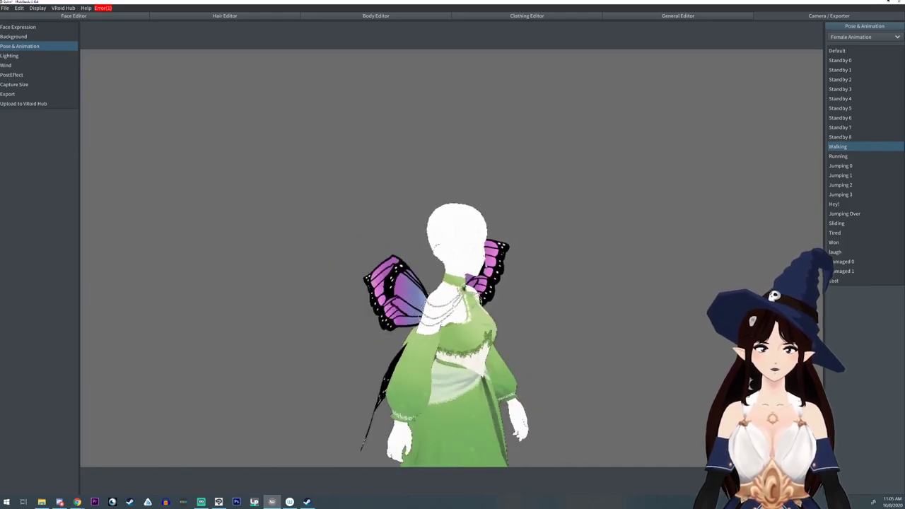
Step: Try a bone count of 2 on Bone Group 7 and check the wings again in the walking animation
left_click(188, 19)
left_click(58, 26)
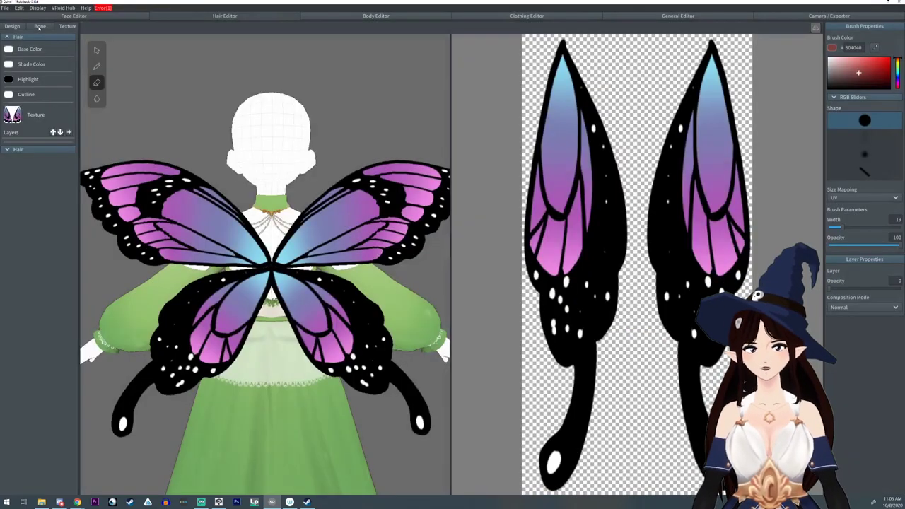
left_click(39, 27)
left_click(34, 54)
left_click(49, 45)
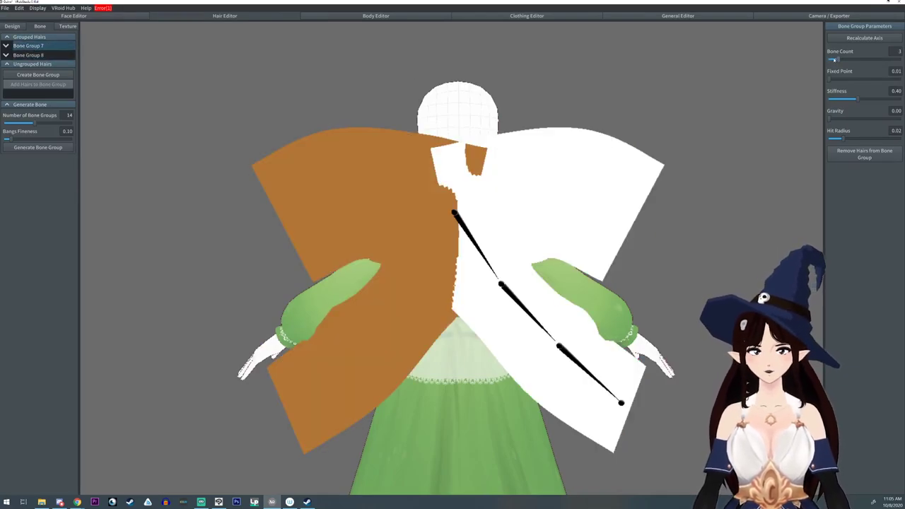
left_click_drag(834, 60, 831, 60)
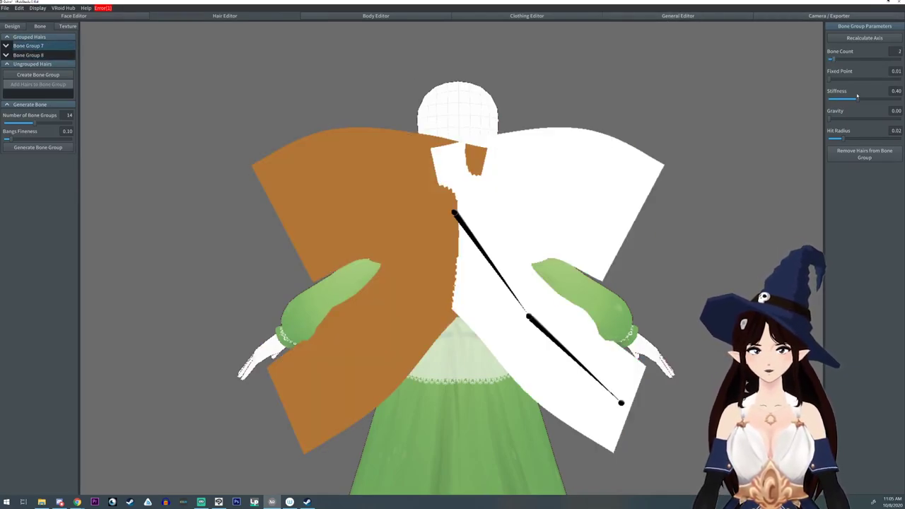
left_click(787, 19)
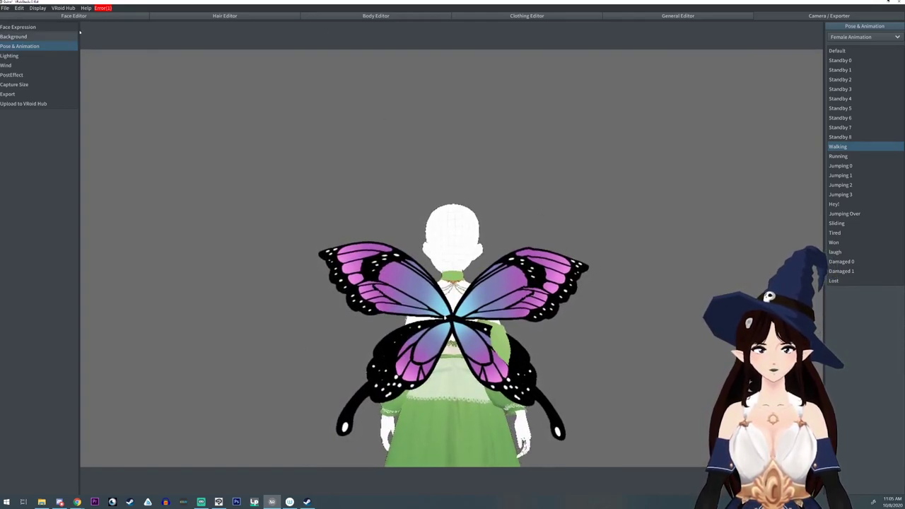
Step: Set the smoothness of all four wing strands to 100 and inspect the wings up close in the walking animation
left_click(193, 17)
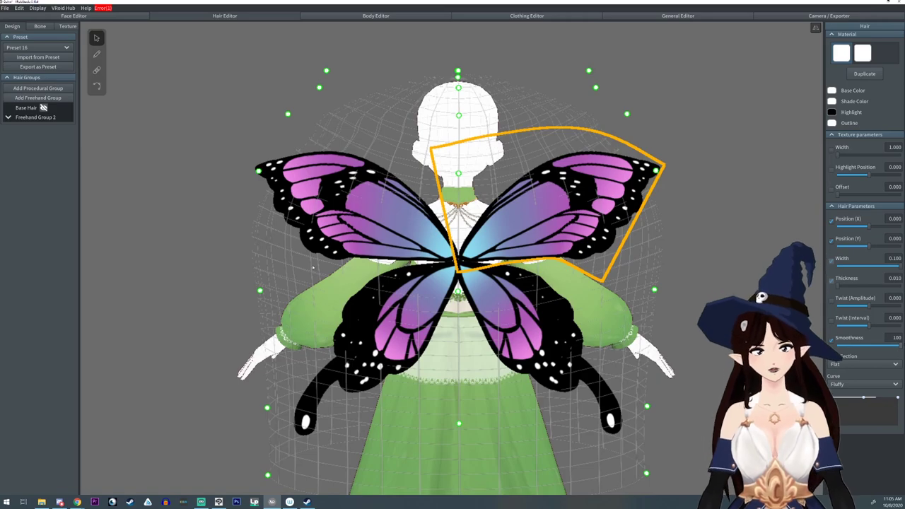
left_click(375, 206)
left_click_drag(856, 346, 901, 346)
left_click(519, 328)
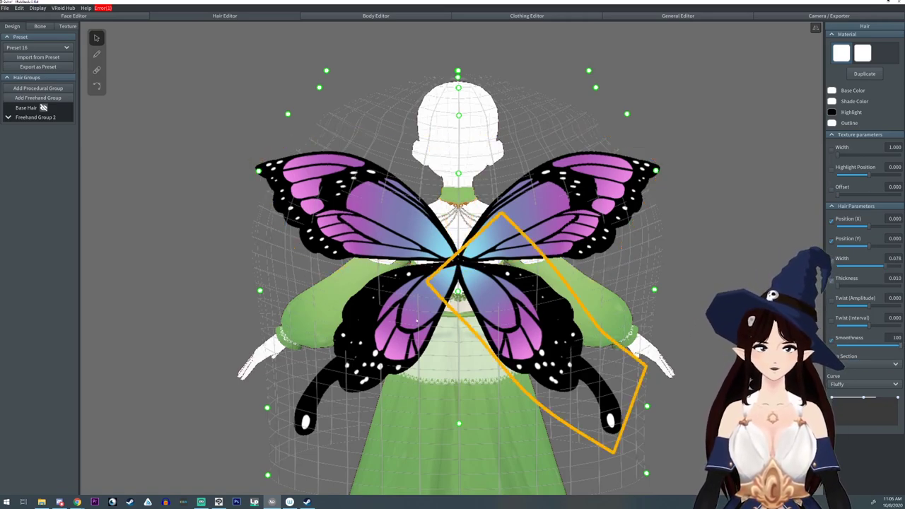
left_click(396, 329)
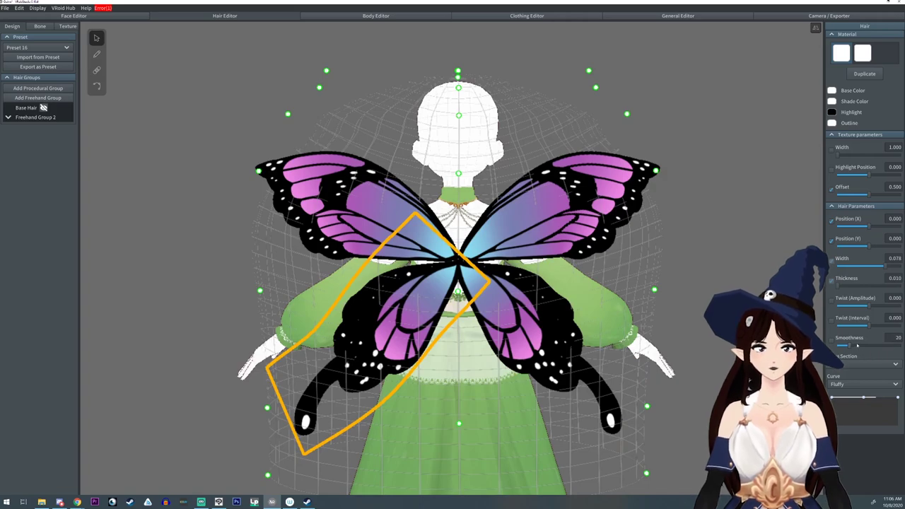
left_click_drag(857, 345, 902, 346)
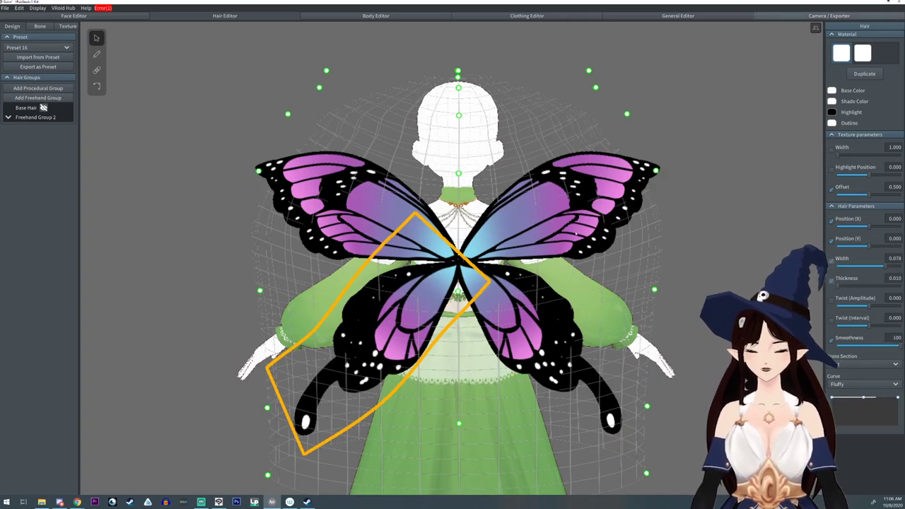
left_click(774, 17)
scroll(504, 302, "up", 5)
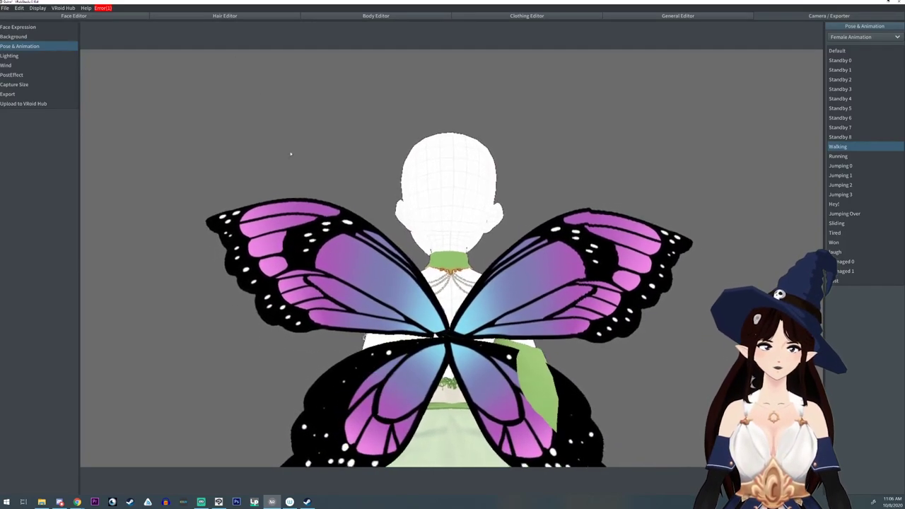
Step: Set Bone Group 7's bone count back to 1 and preview the walking animation
left_click(202, 16)
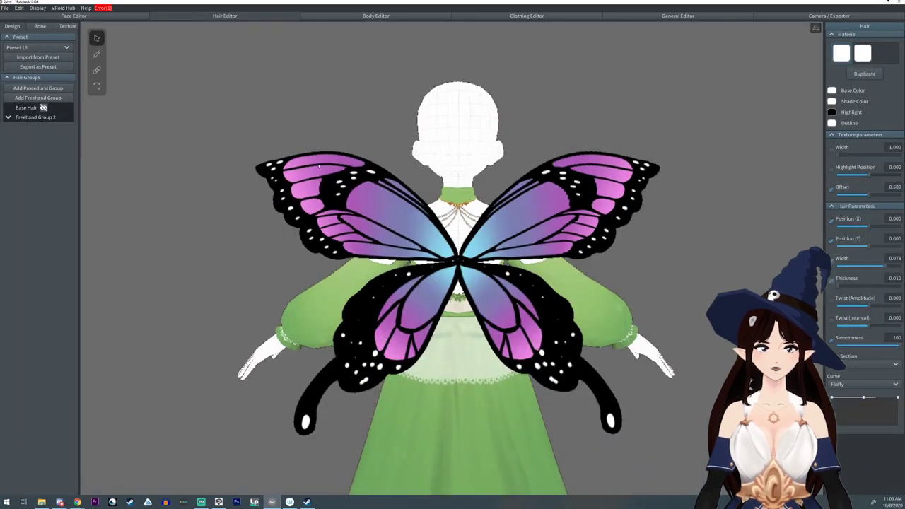
left_click(41, 26)
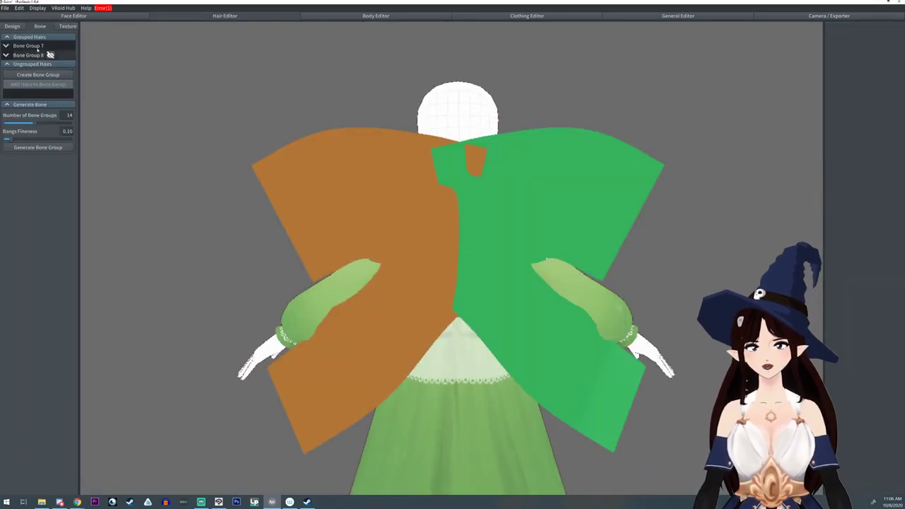
left_click(28, 46)
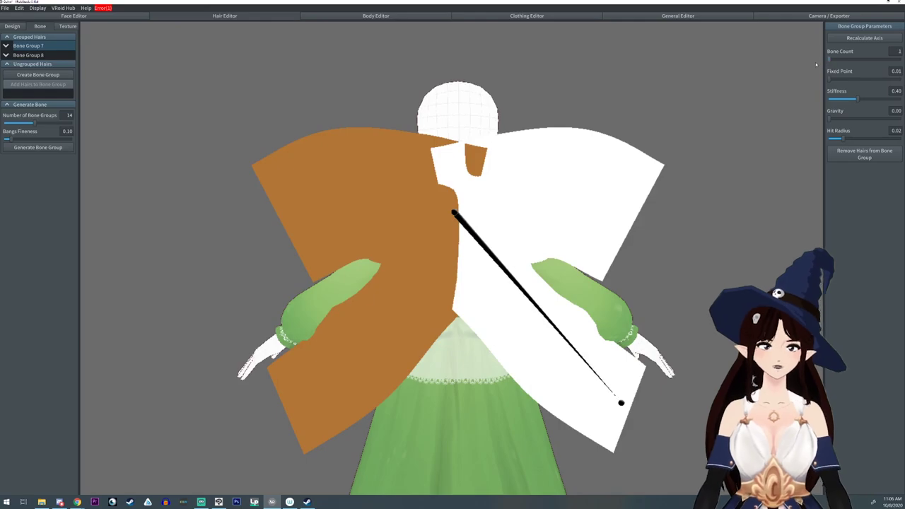
left_click(809, 18)
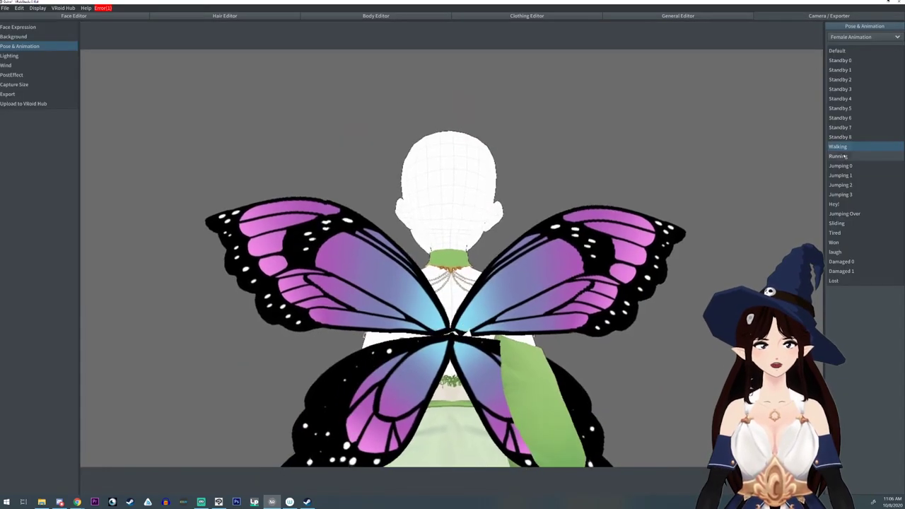
Step: Start a VRM export of the character and set the avatar name to butterflywingtest
left_click(9, 94)
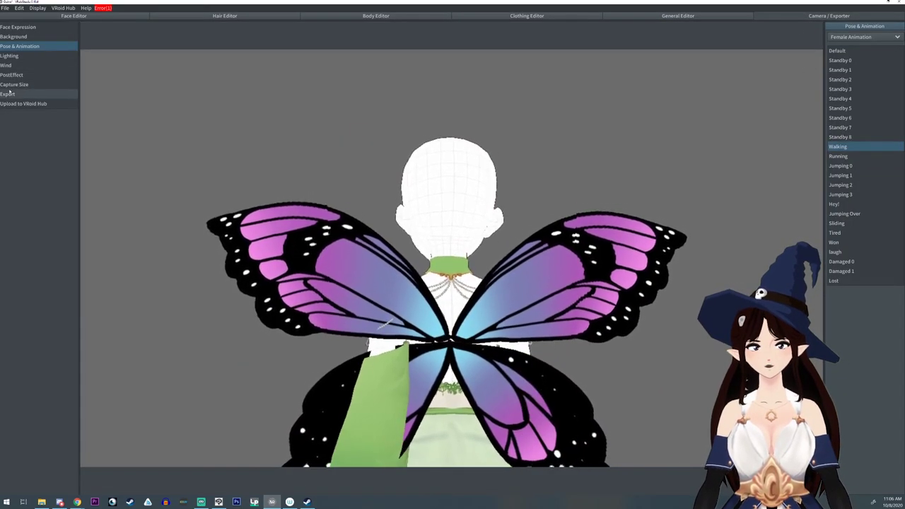
left_click(858, 176)
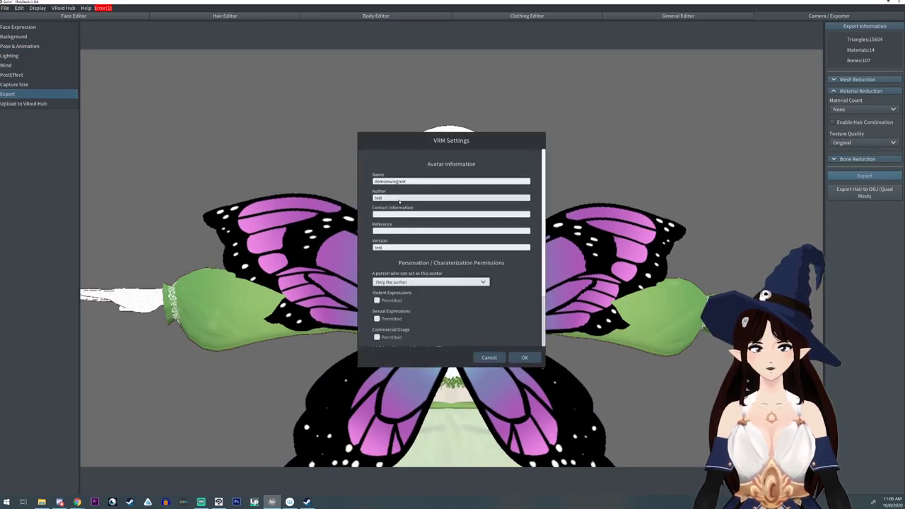
left_click(391, 181)
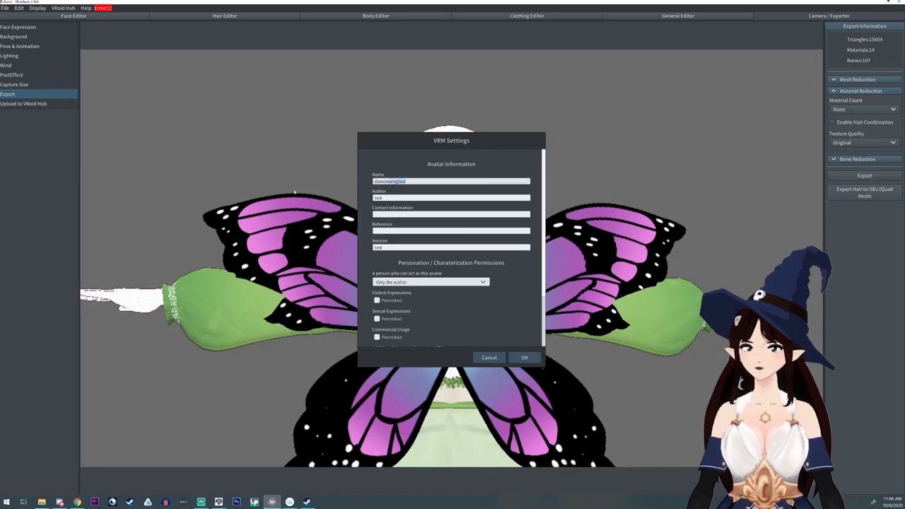
key("BackSpace")
key("BackSpace")
key("BackSpace")
key("BackSpace")
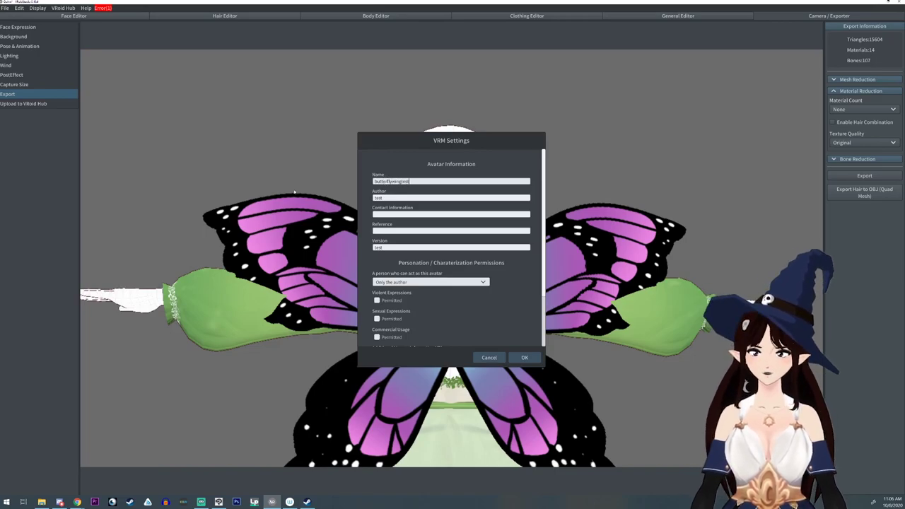
Step: Accept the VRM settings and save the exported model as butterfly in the tests folder
left_click(523, 357)
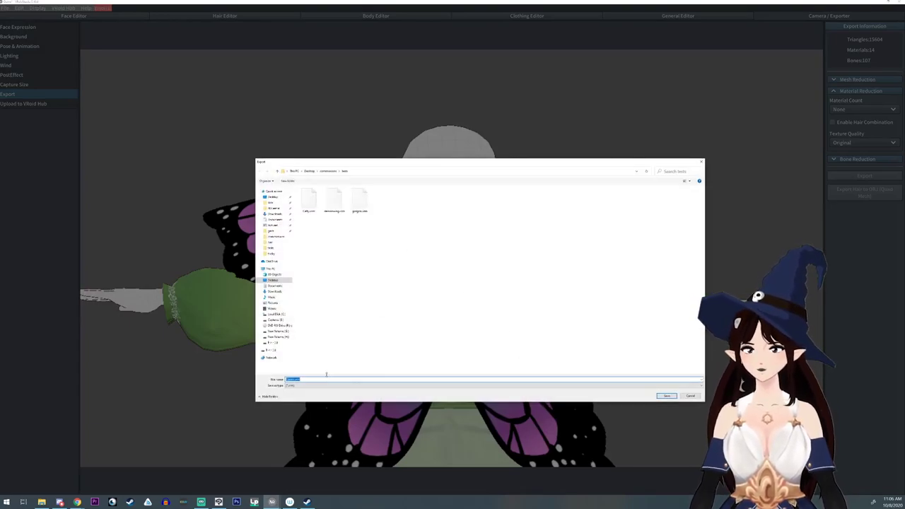
type("butterfly")
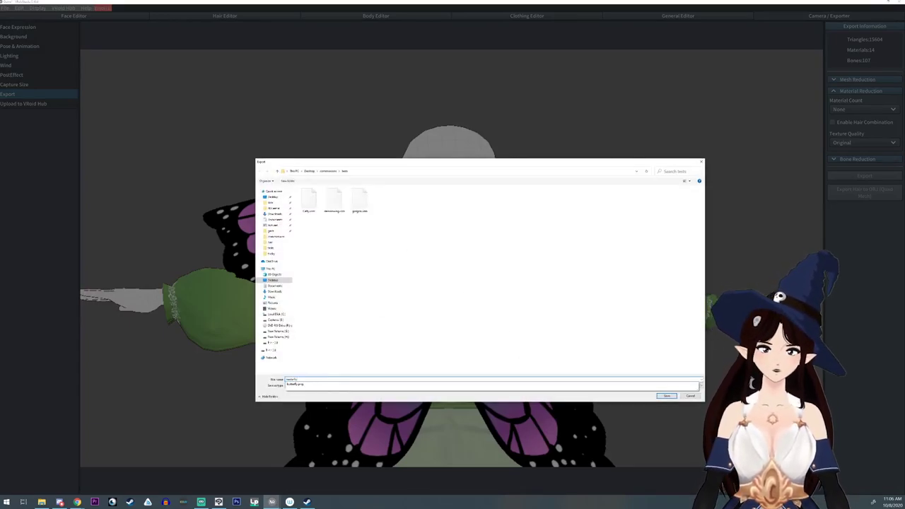
key("Return")
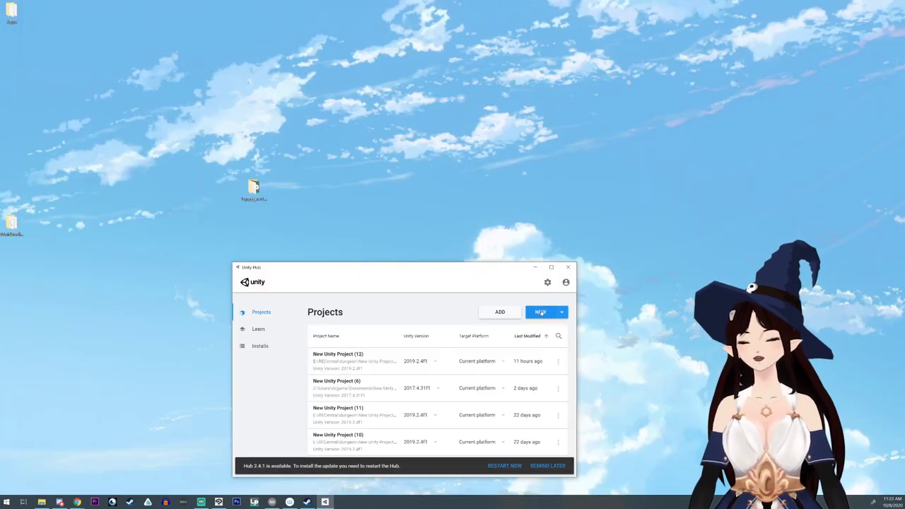
Step: Create a new 3D Unity project named Wingtest and maximize its editor window
left_click(540, 311)
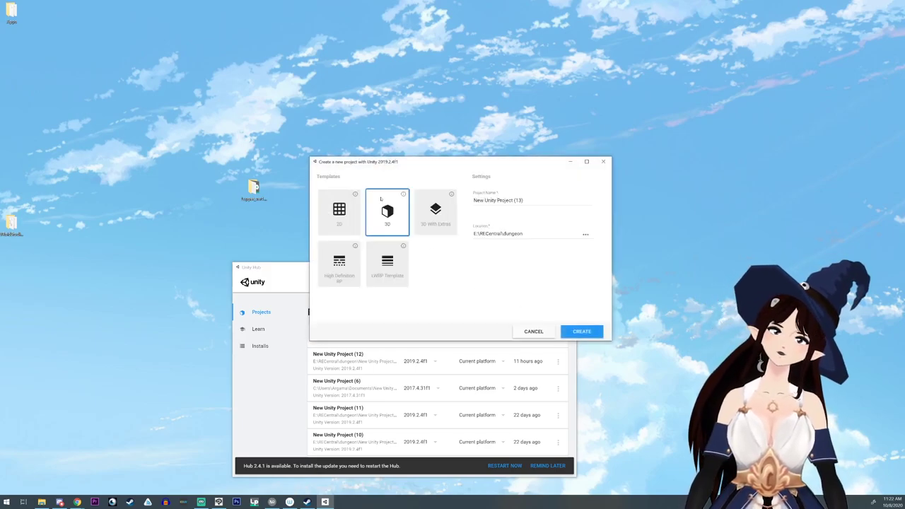
left_click(564, 204)
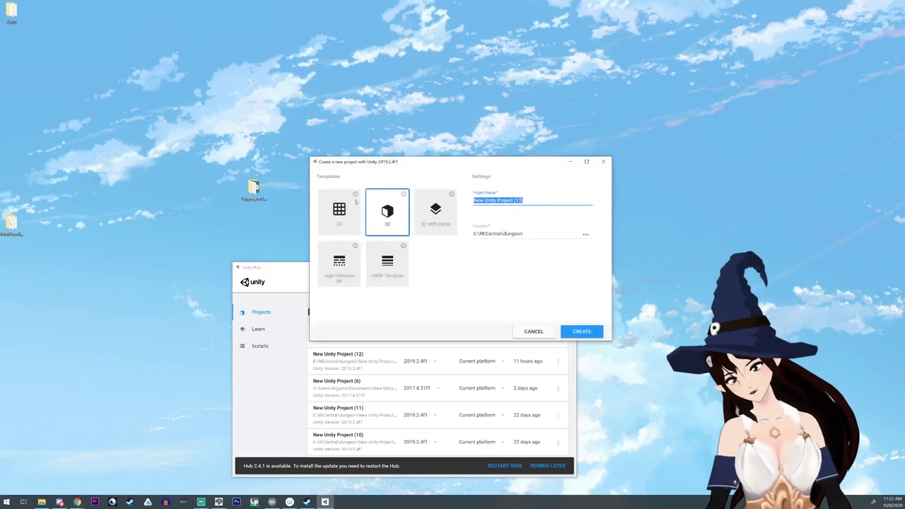
type("Wingtest")
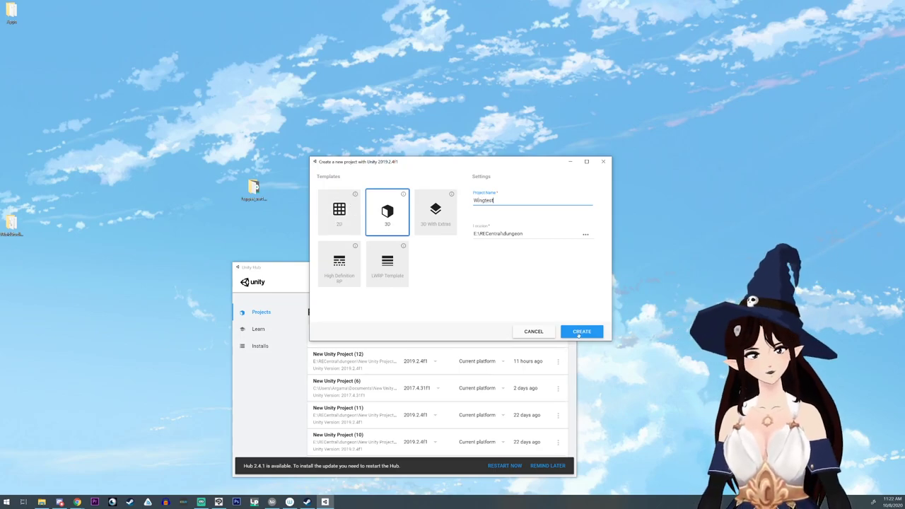
key("Return")
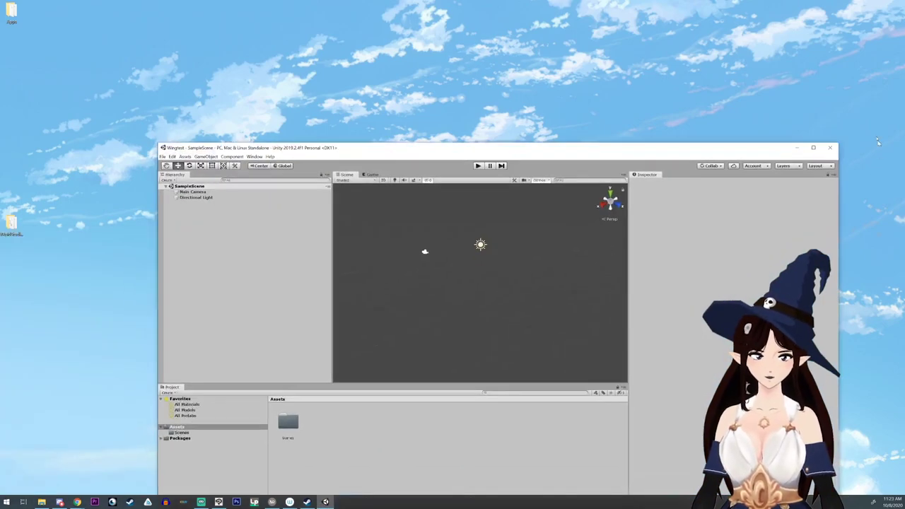
left_click(813, 147)
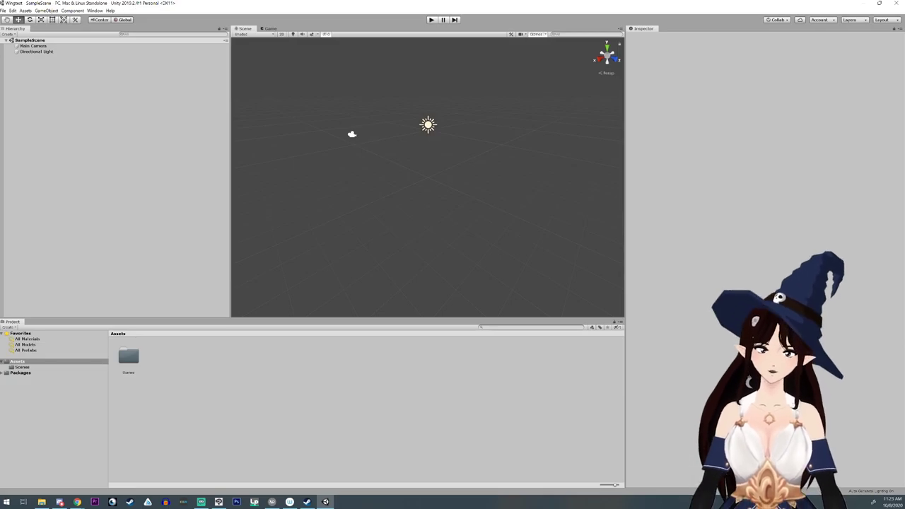
Step: Import the zzoldUniVRM-0.53.0_6b07 package and the bone weight transfer tool package into the project
key("alt+Tab")
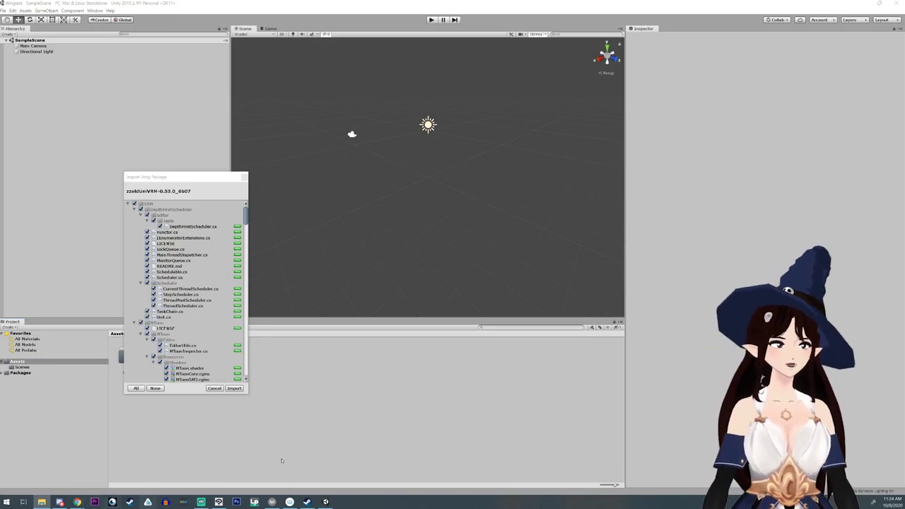
left_click(240, 390)
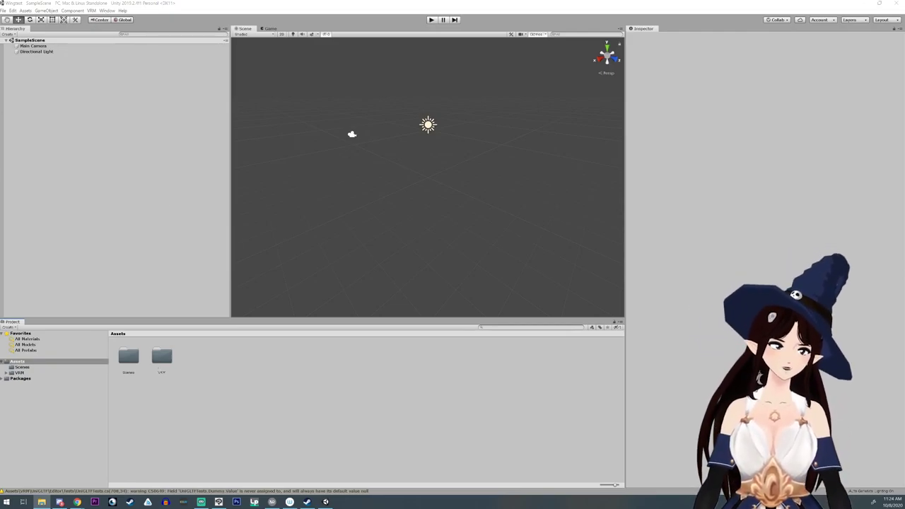
left_click_drag(280, 417, 280, 415)
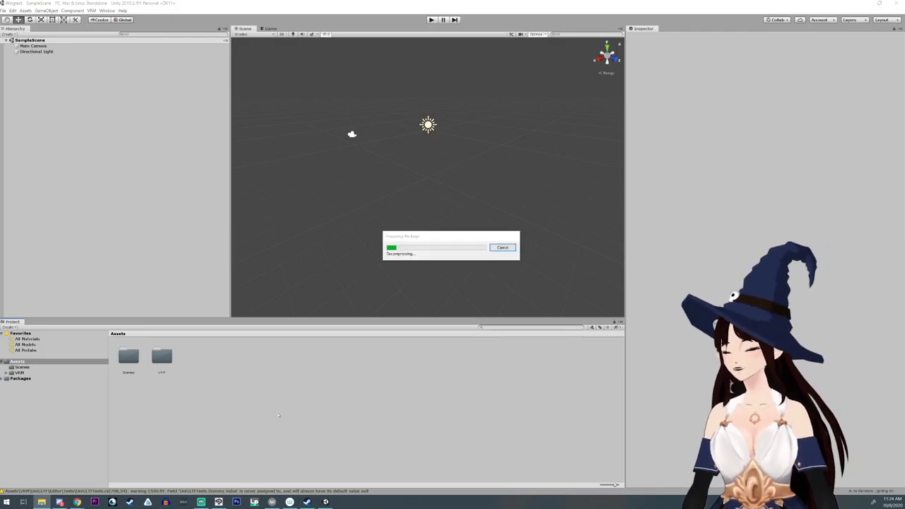
left_click(234, 388)
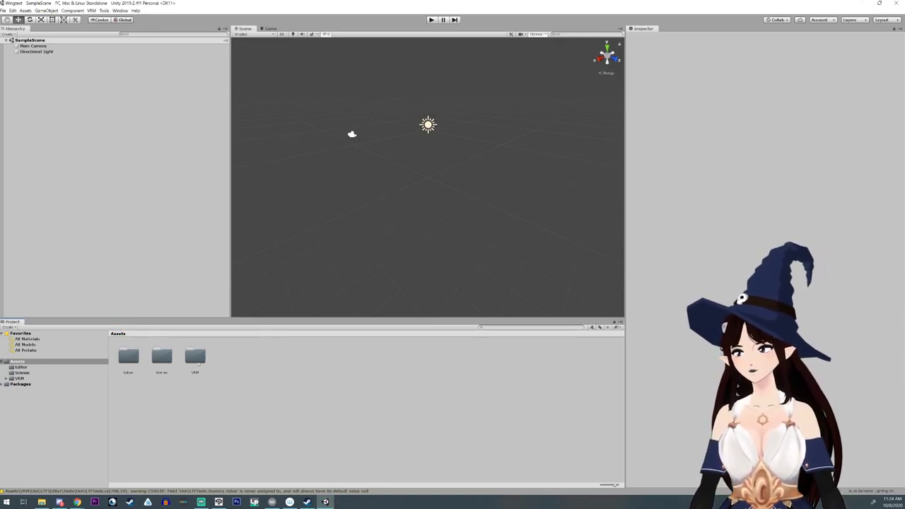
Step: Import the butterfly VRM file with UniVRM and place the resulting butterfly prefab in the scene
left_click(91, 11)
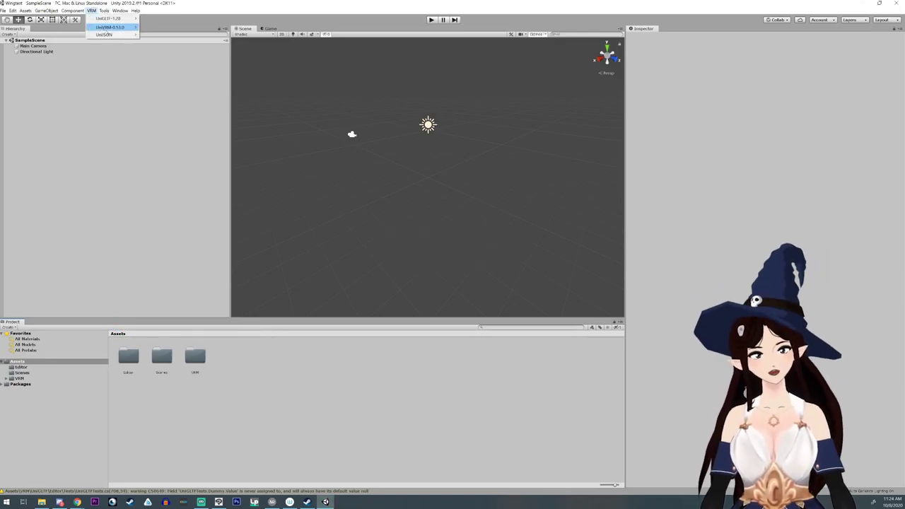
mouse_move(109, 27)
left_click(155, 41)
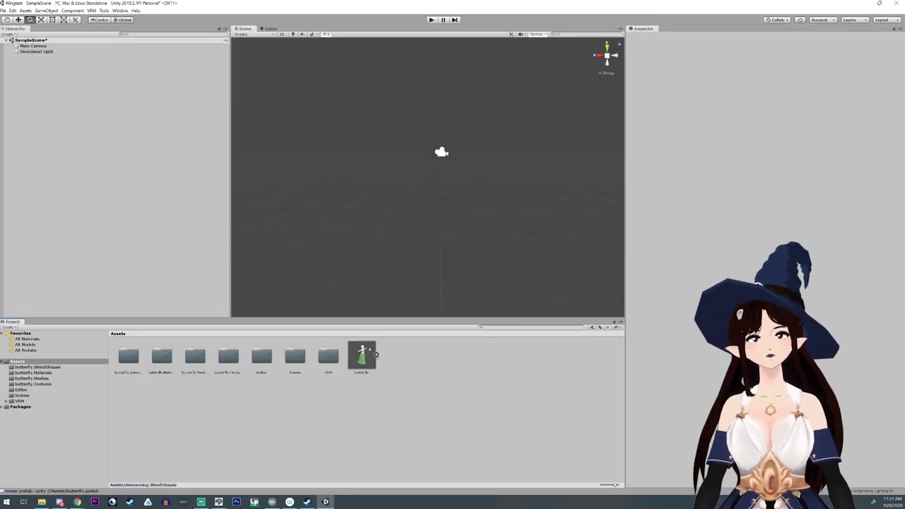
left_click_drag(361, 355, 83, 151)
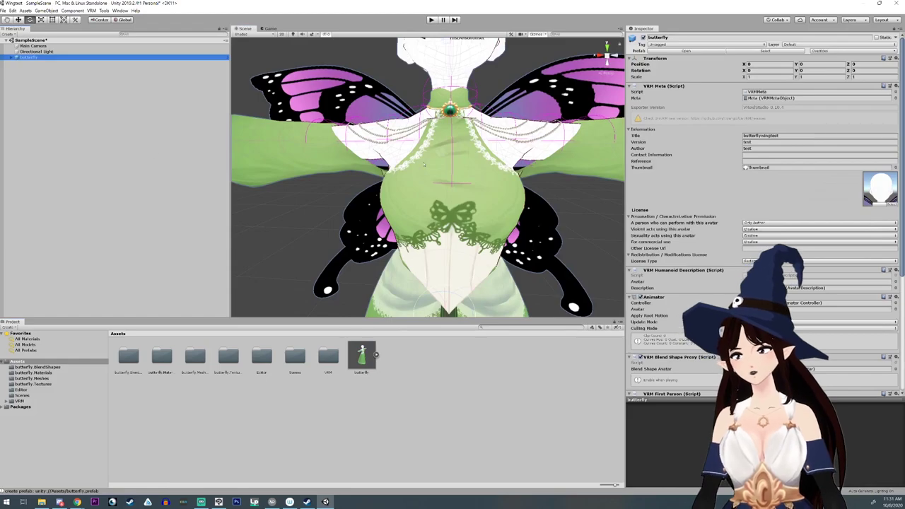
scroll(424, 164, "down", 3)
scroll(424, 164, "up", 3)
scroll(424, 164, "down", 3)
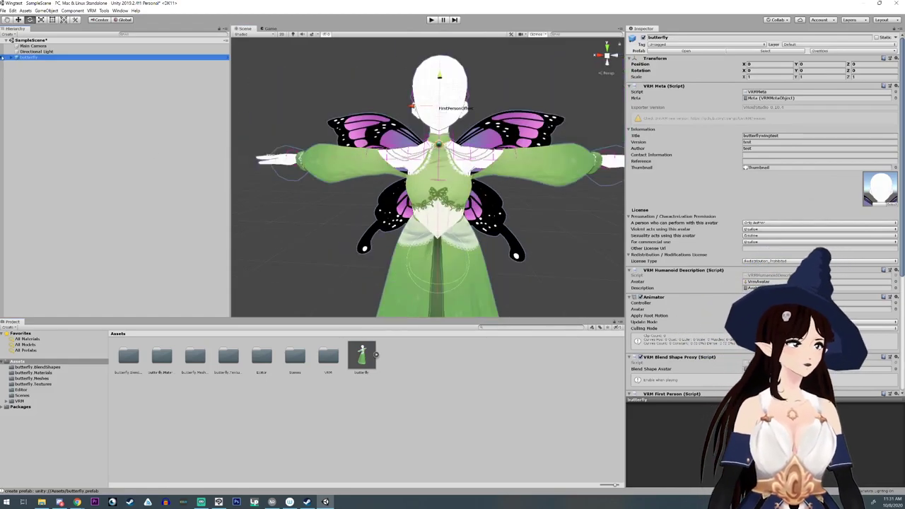
Step: Expand the butterfly's skeleton from Root through the spine, chest and neck down to the children of J_Bip_C_Head
left_click(11, 58)
left_click(16, 75)
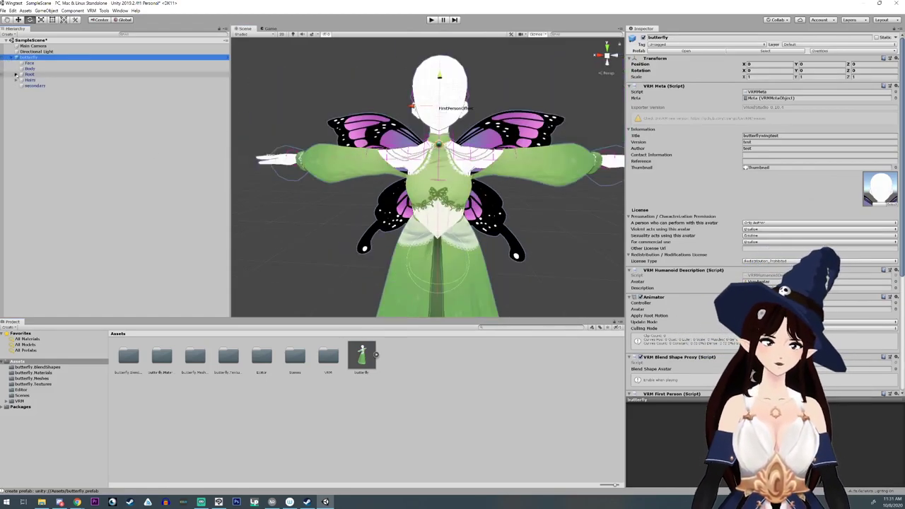
left_click(26, 79)
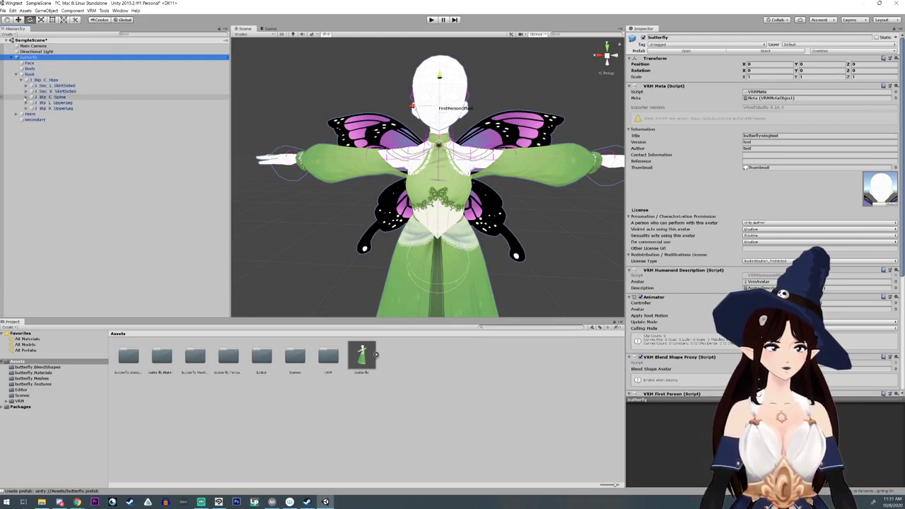
left_click(26, 97)
left_click(31, 102)
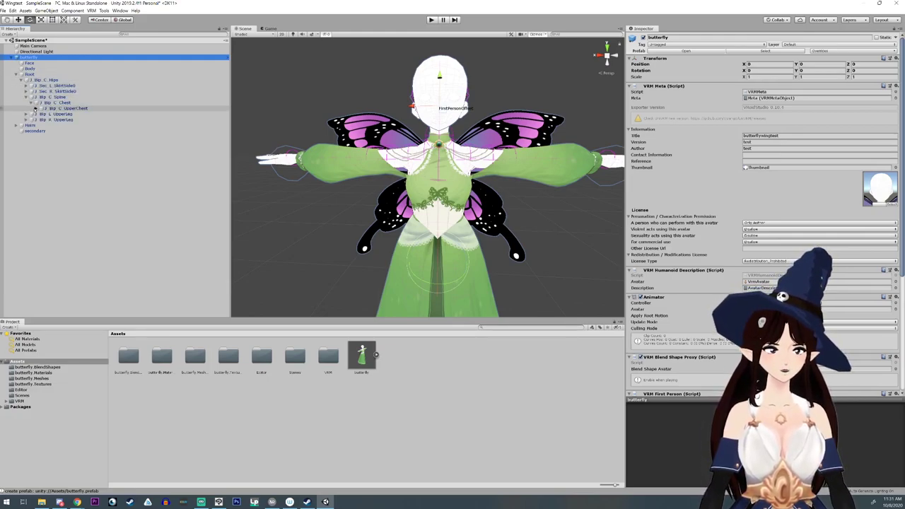
left_click(36, 108)
left_click(40, 126)
left_click(63, 130)
left_click(46, 131)
Step: Rename the two hair joints under J_Bip_C_Head as wing1 and wing2, and frame the head bone
left_click(92, 148)
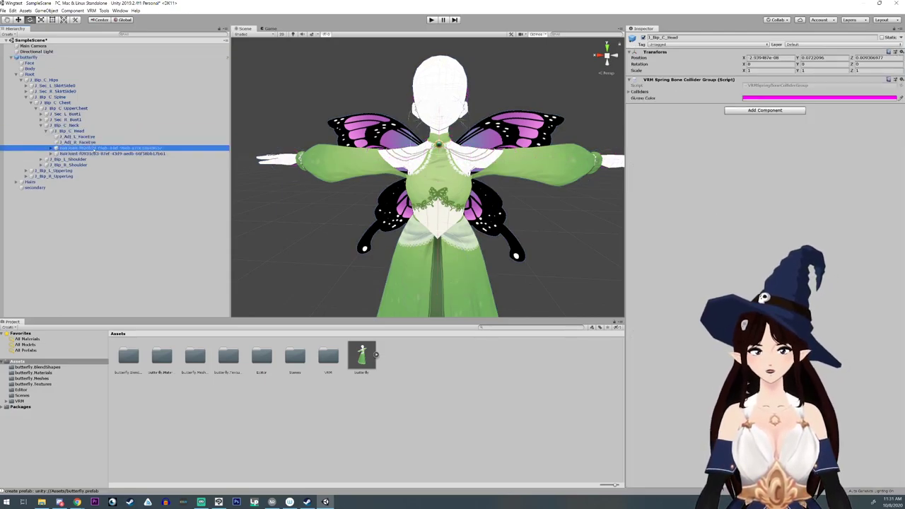
double_click(92, 148)
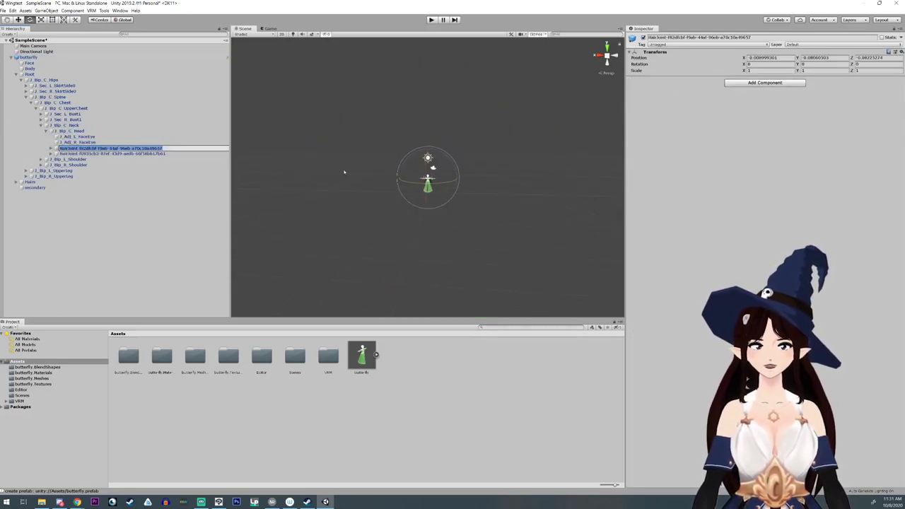
scroll(344, 172, "up", 5)
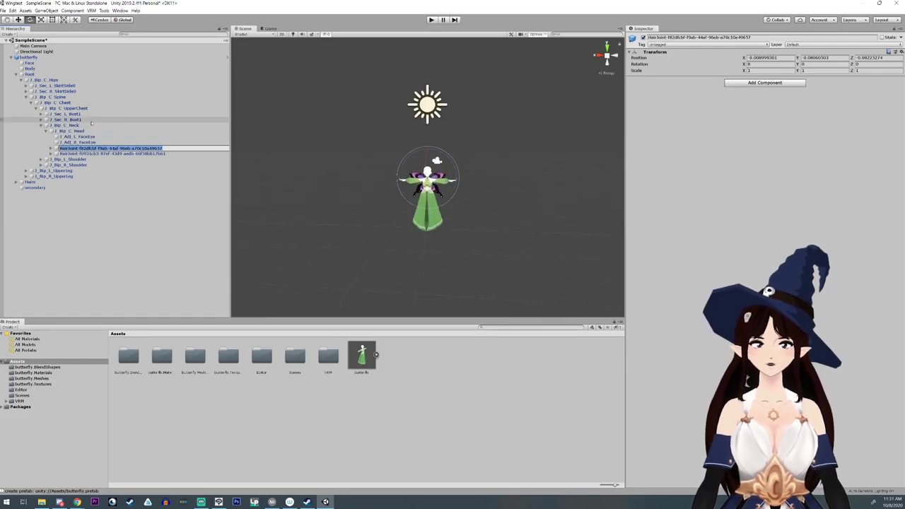
type("wing1")
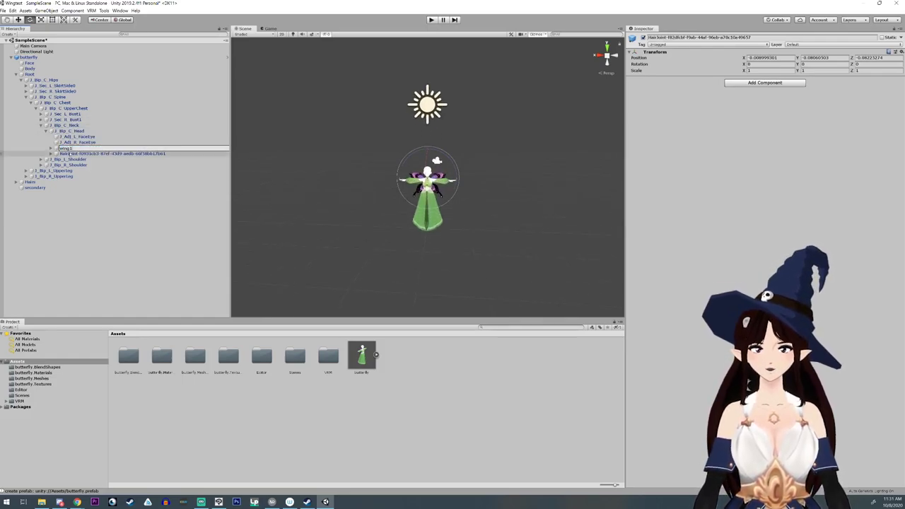
left_click(111, 153)
left_click(111, 154)
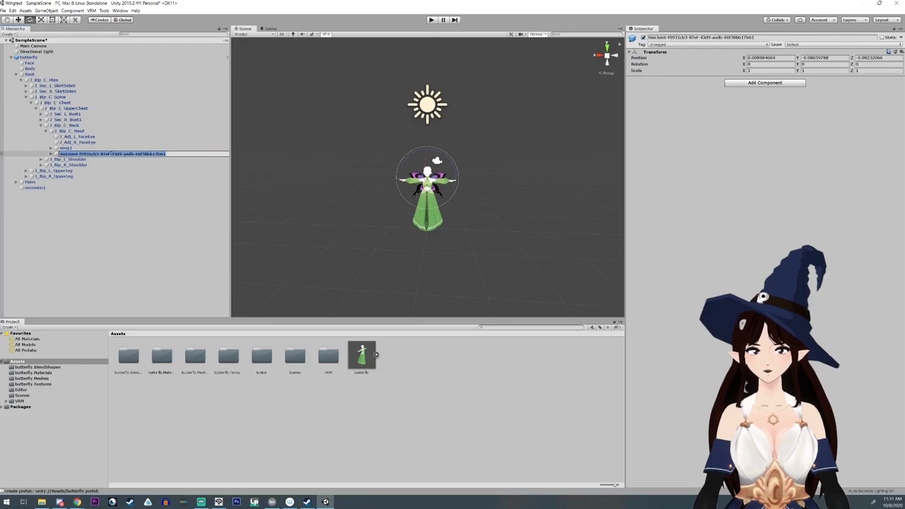
type("wing2")
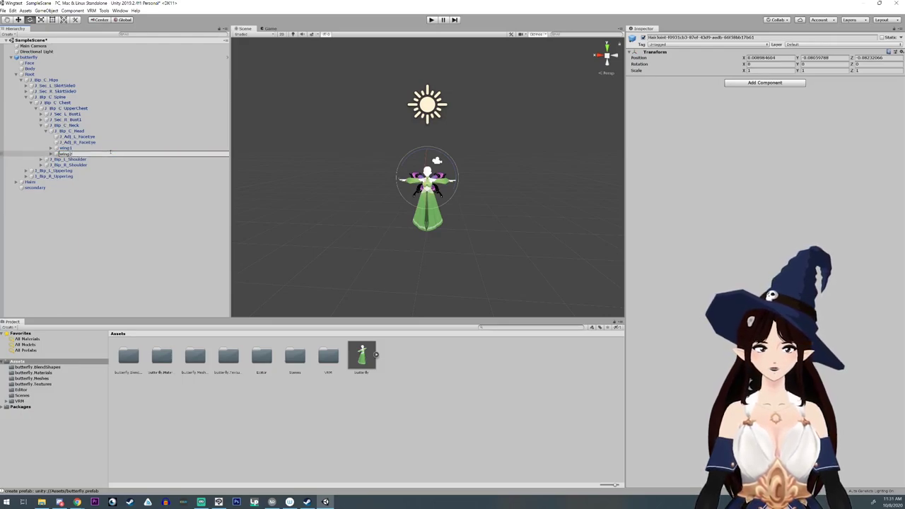
left_click(78, 131)
key("f")
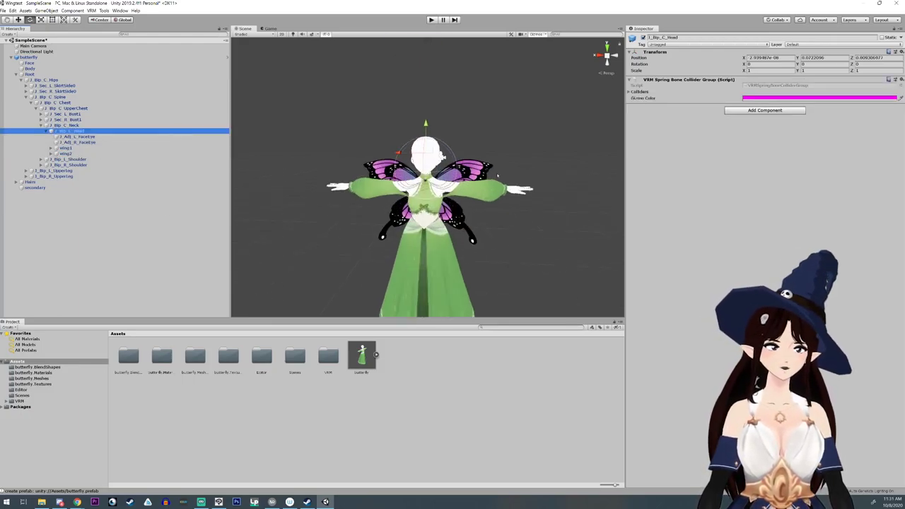
scroll(497, 176, "up", 3)
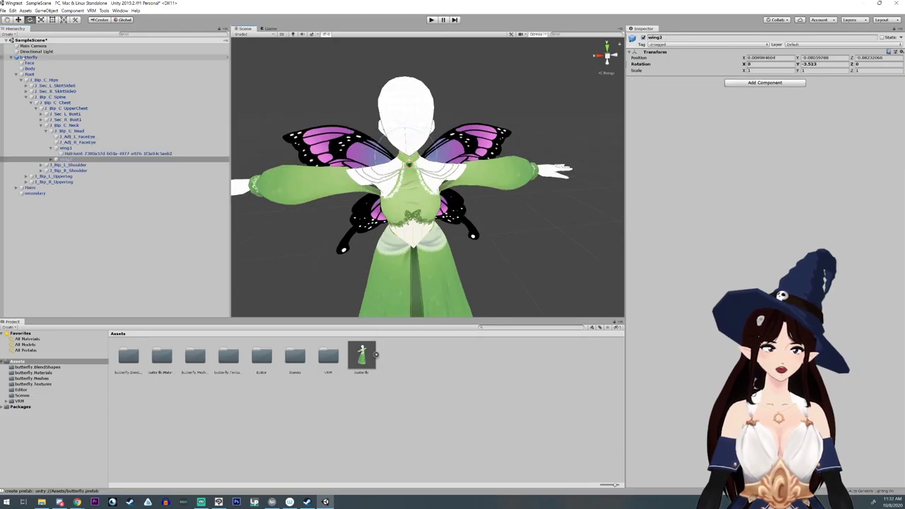
Step: Open the butterfly prefab for editing and collapse the second hair joint under the head bone
left_click(25, 56)
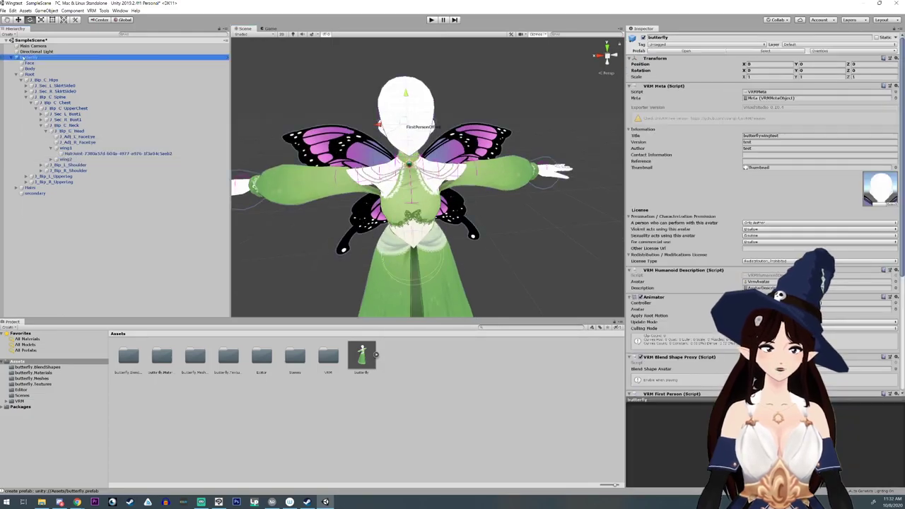
right_click(24, 56)
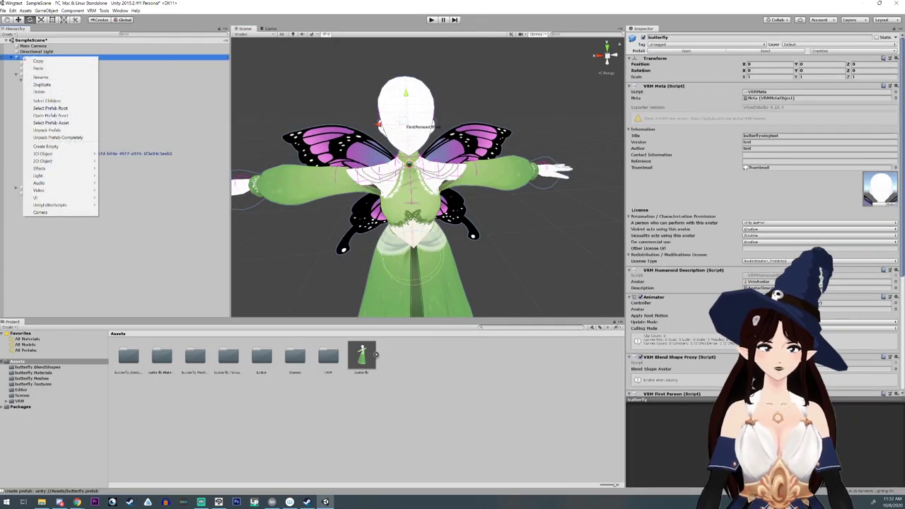
left_click(51, 115)
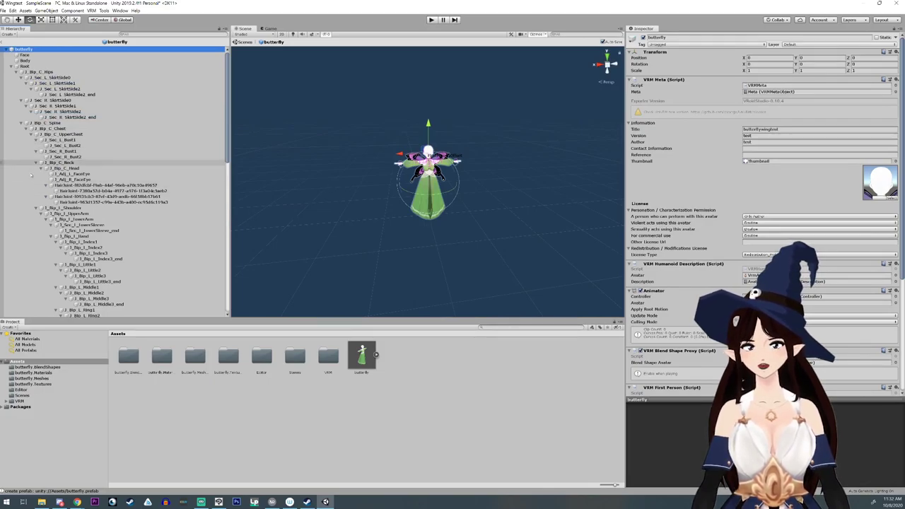
left_click(57, 185)
left_click(47, 197)
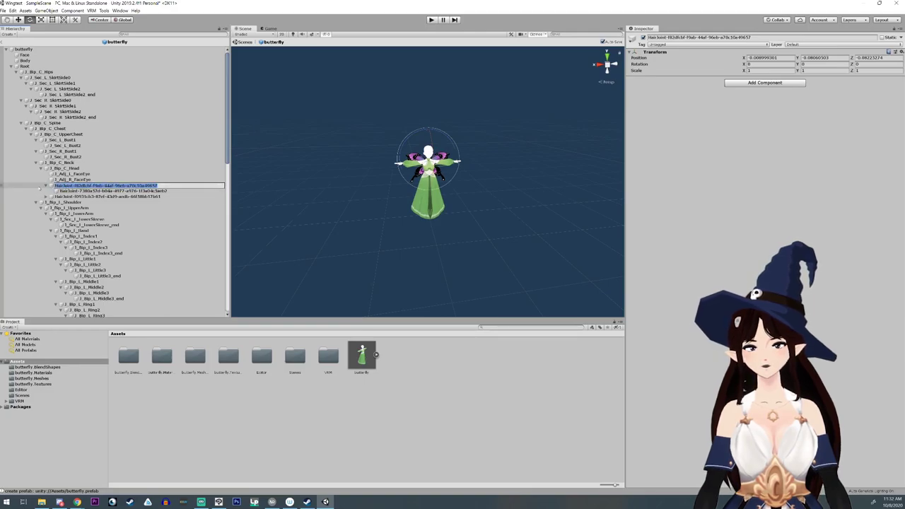
Step: In the BoneWeightTransfer tool, assign J_Bip_C_Head as the source bone and J_Bip_C_UpperChest as the destination bone
left_click(104, 10)
left_click(120, 18)
left_click(46, 186)
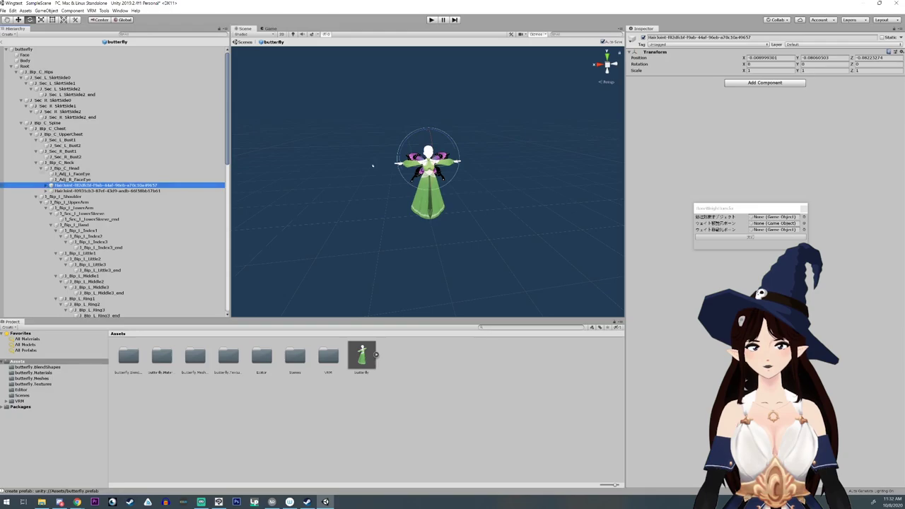
left_click_drag(738, 209, 276, 151)
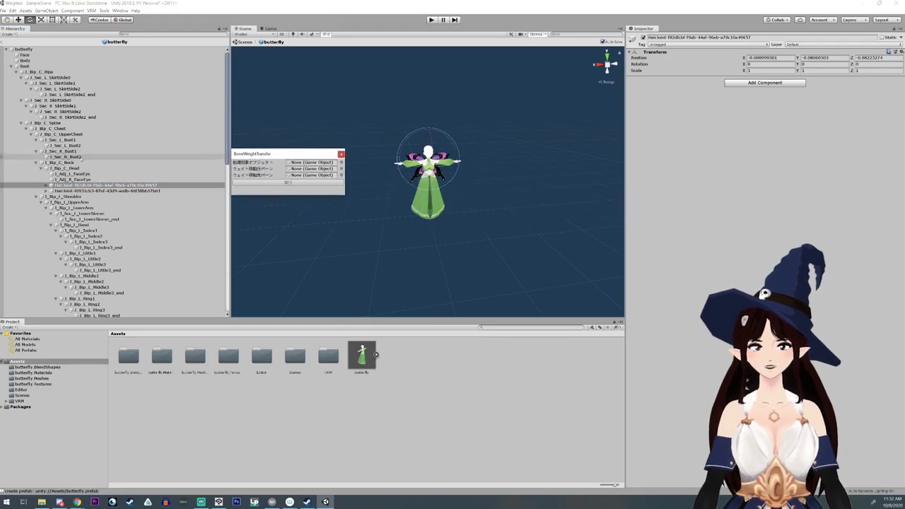
left_click_drag(65, 168, 311, 169)
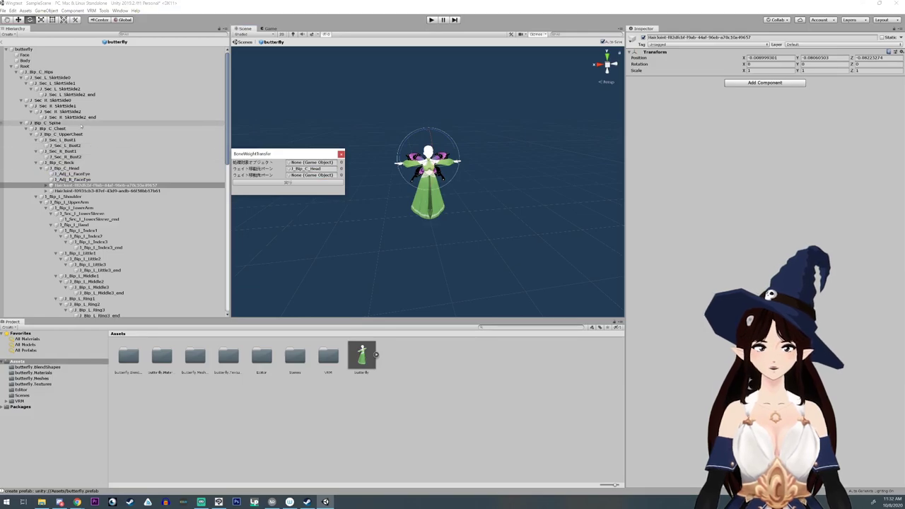
left_click_drag(63, 134, 311, 174)
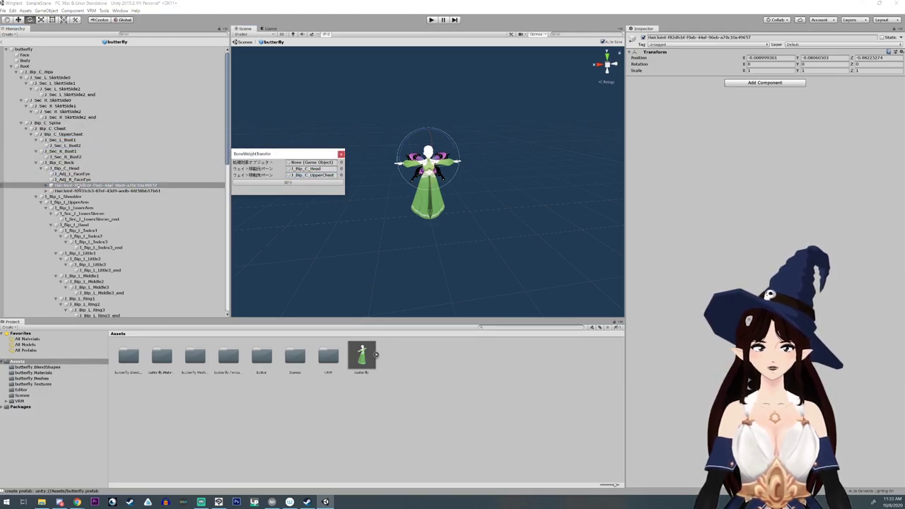
Step: Reparent both hair joints from the head bone to J_Bip_C_UpperChest and collapse the left shoulder and neck bones
left_click(78, 186)
left_click(76, 190, "shift")
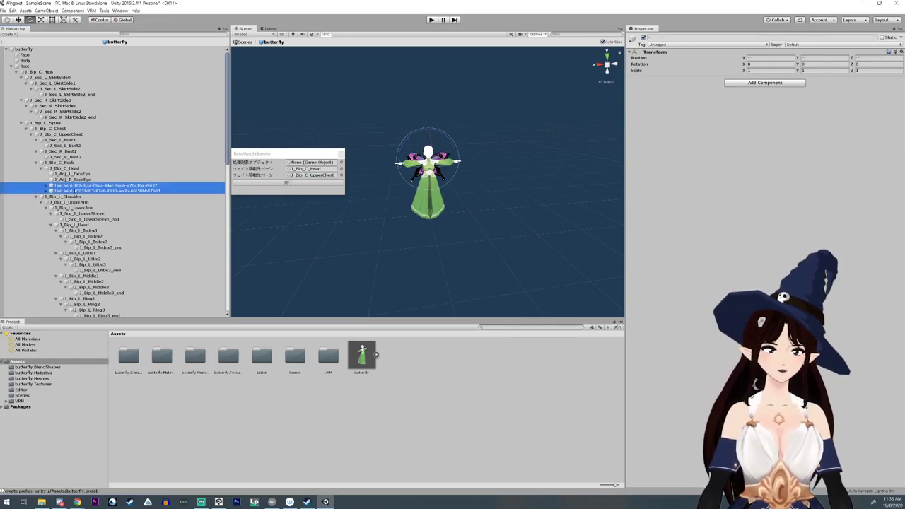
left_click_drag(106, 189, 67, 134)
scroll(37, 140, "up", 10)
left_click(36, 185)
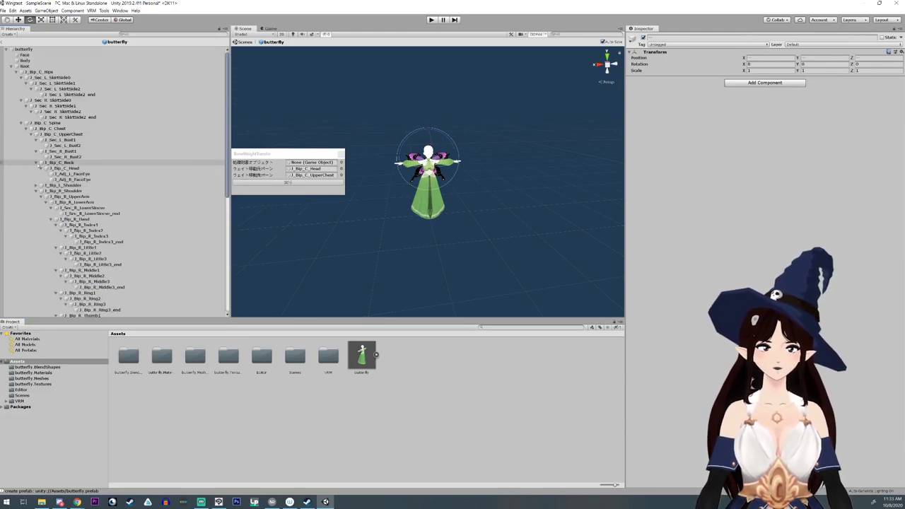
left_click(36, 163)
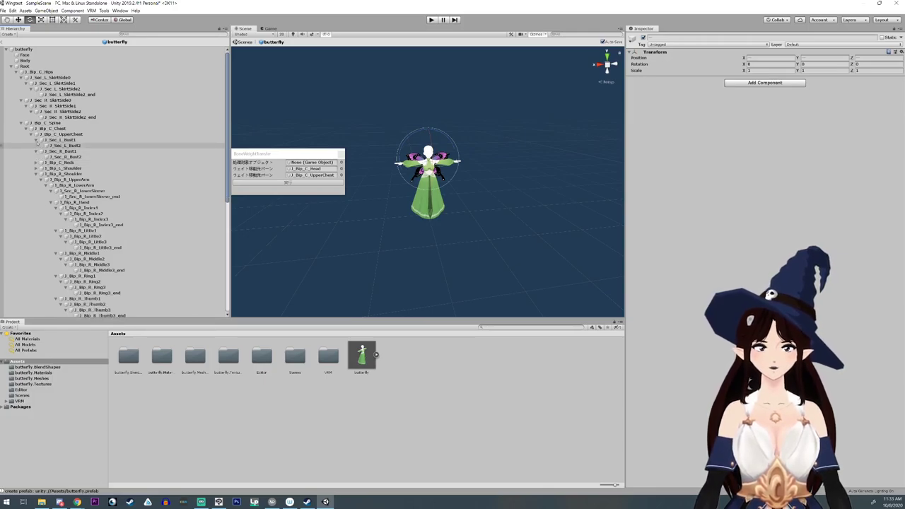
Step: Collapse the left bust and right shoulder bones and try to run the weight transfer on each of the two hair joints
left_click(36, 141)
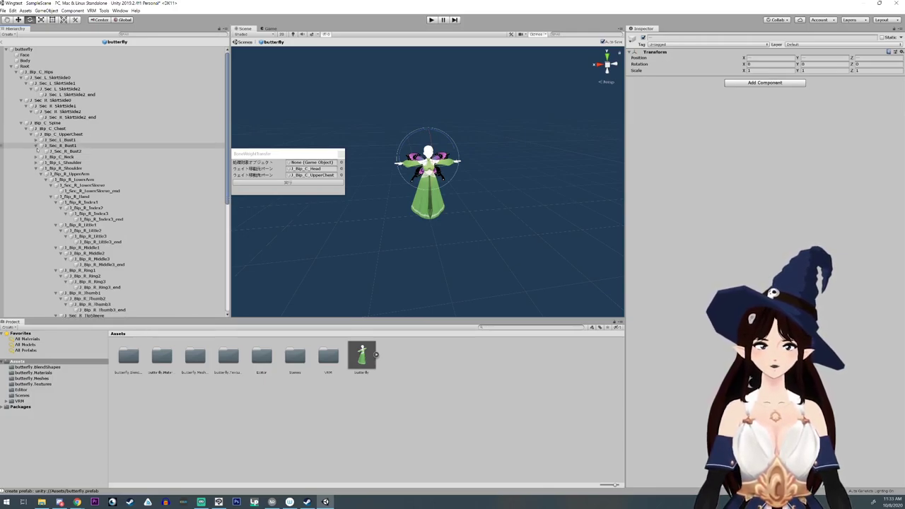
left_click(36, 168)
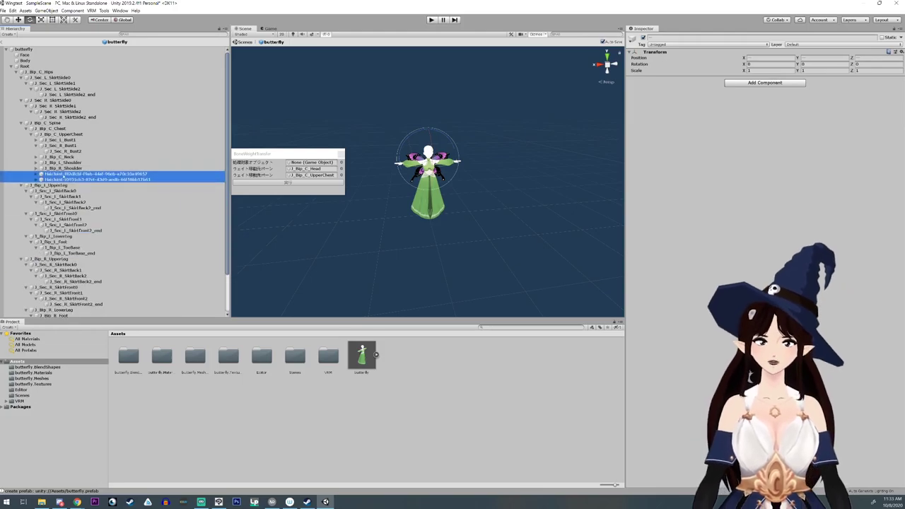
left_click(67, 174)
left_click_drag(67, 174, 311, 163)
left_click(99, 179)
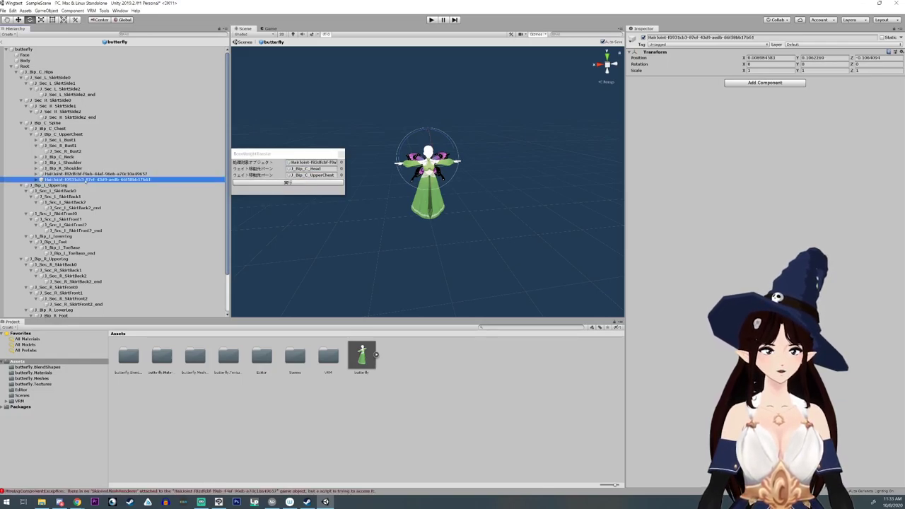
left_click(314, 169)
left_click(316, 186)
scroll(461, 210, "up", 1)
scroll(128, 227, "down", 3)
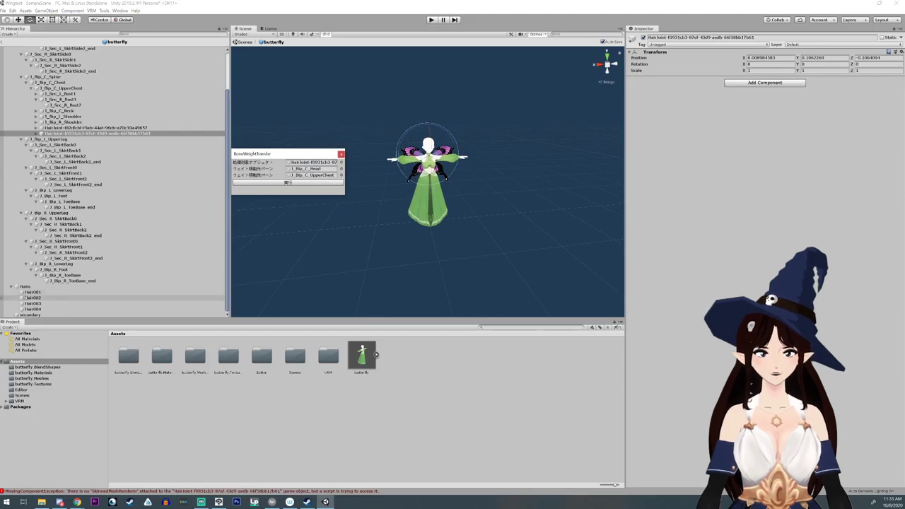
Step: Run the weight transfer from J_Bip_C_Head to J_Bip_C_UpperChest with Hair001 as the target object
left_click(32, 292)
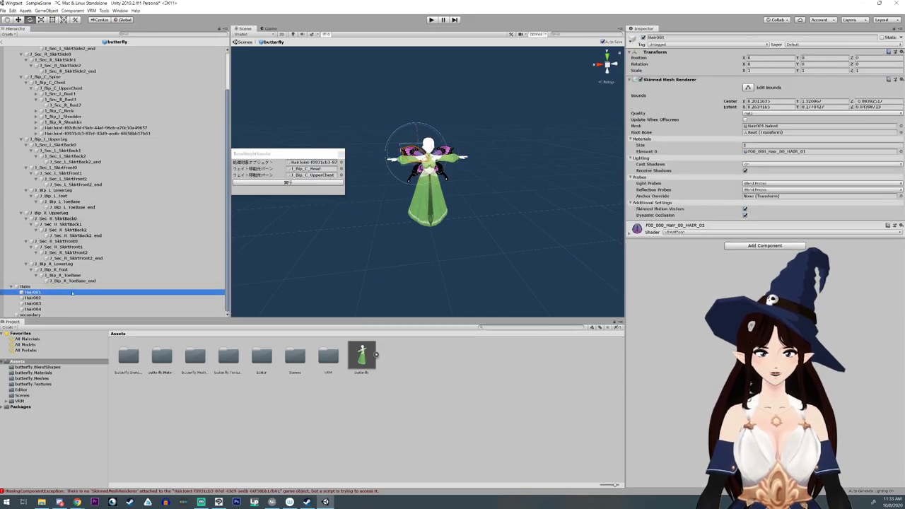
left_click(310, 163)
left_click_drag(305, 167, 307, 163)
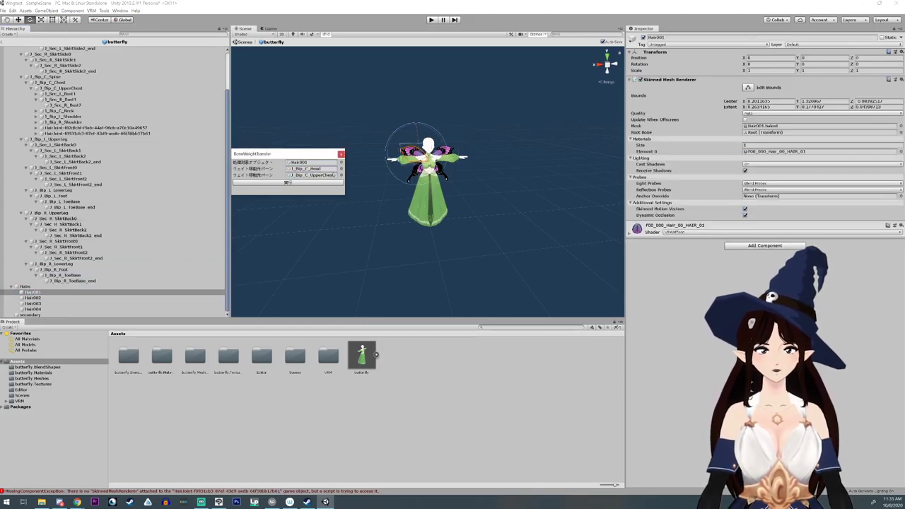
left_click(324, 183)
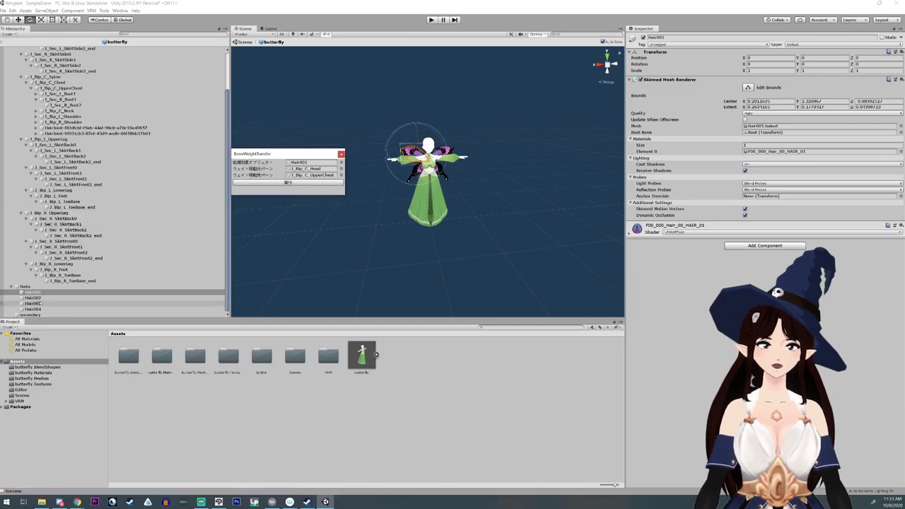
Step: Run the same head-to-upper-chest weight transfer on Hair002, Hair003 and Hair004
left_click_drag(302, 168, 301, 165)
left_click(298, 181)
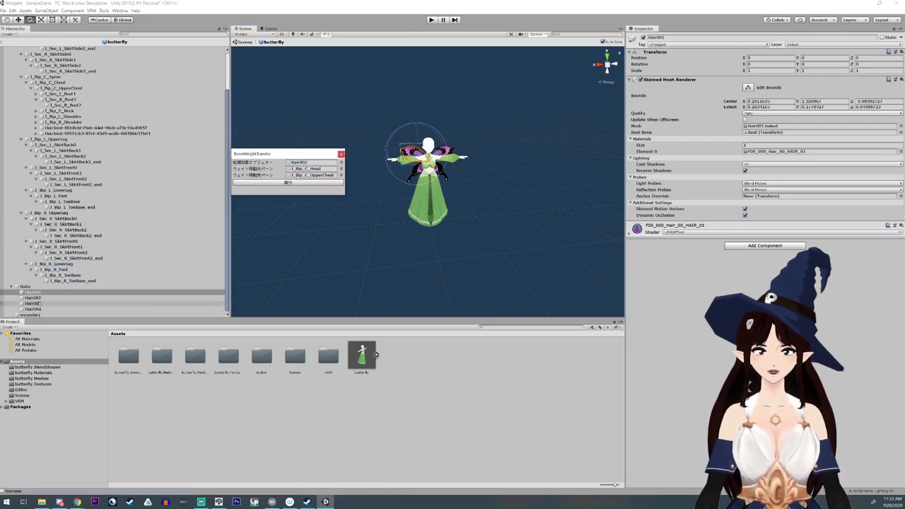
left_click_drag(34, 303, 320, 162)
left_click(312, 182)
left_click_drag(33, 309, 298, 164)
scroll(470, 182, "up", 5)
scroll(468, 184, "down", 2)
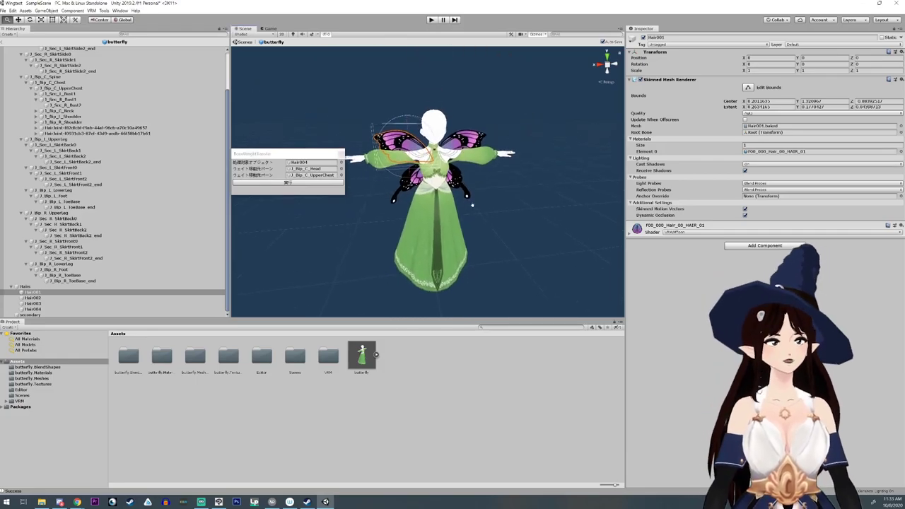
left_click(32, 292)
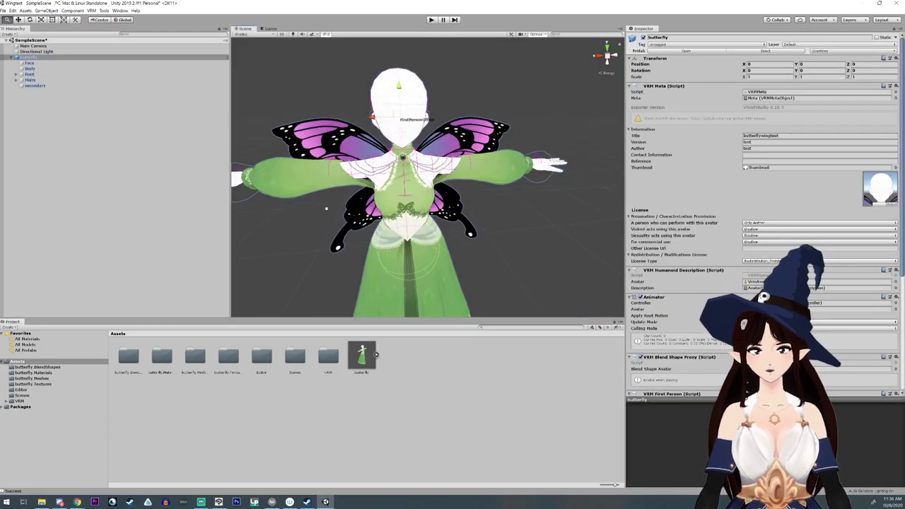
Step: Find the wing texture F00_000_Hair_00_01 in the butterfly.Textures folder and show its file in Explorer
scroll(323, 212, "up", 4)
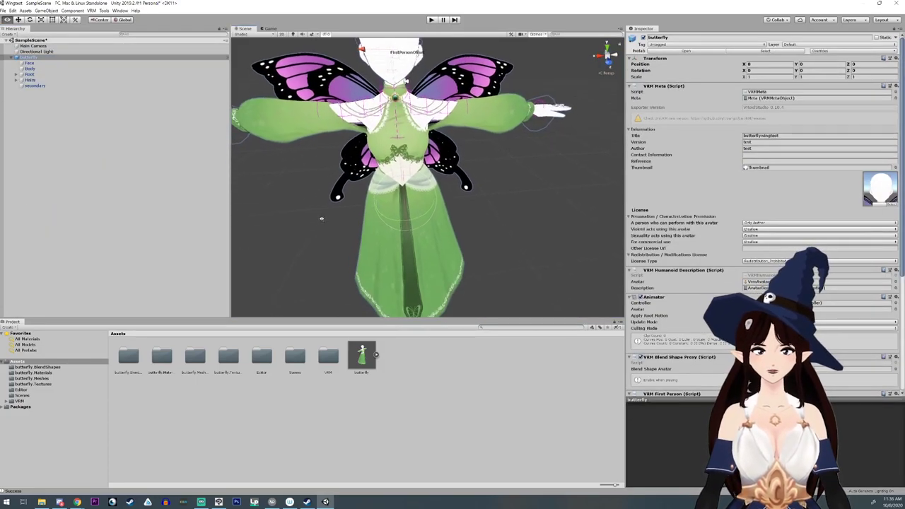
scroll(322, 219, "down", 2)
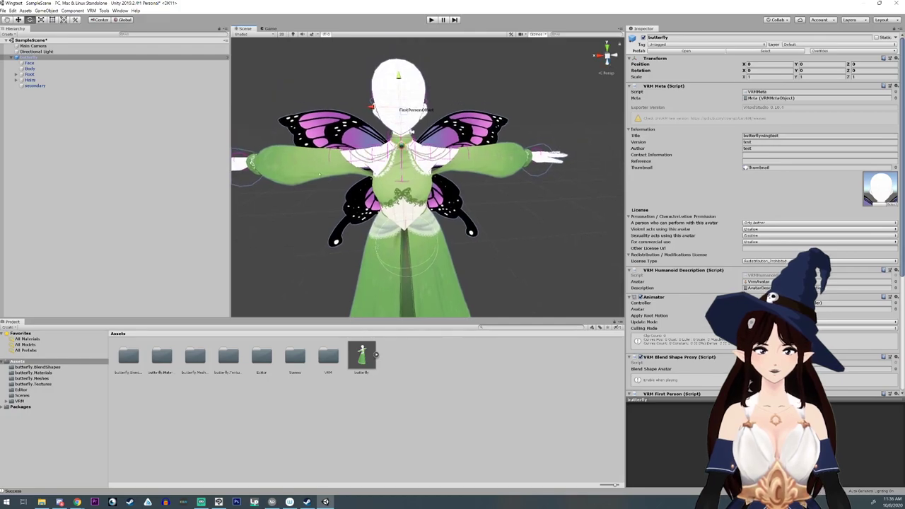
scroll(444, 154, "up", 1)
right_click_drag(444, 156, 441, 149)
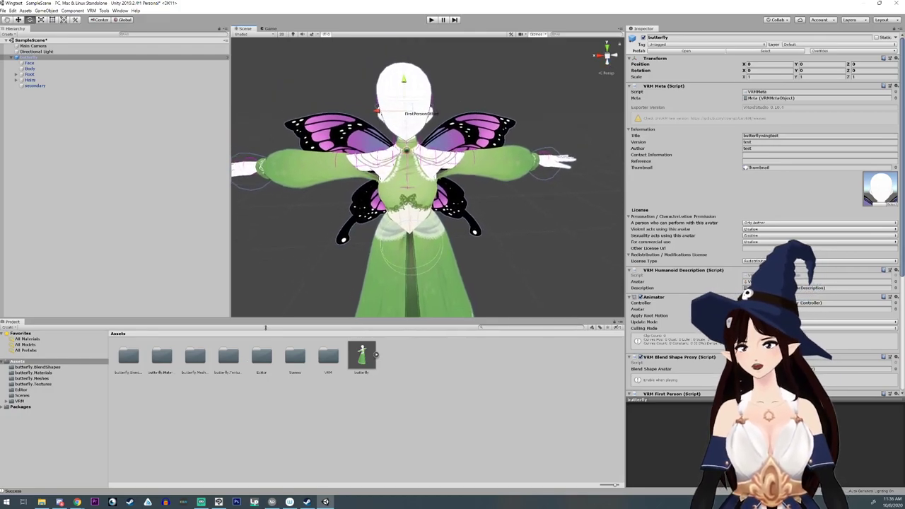
left_click(160, 356)
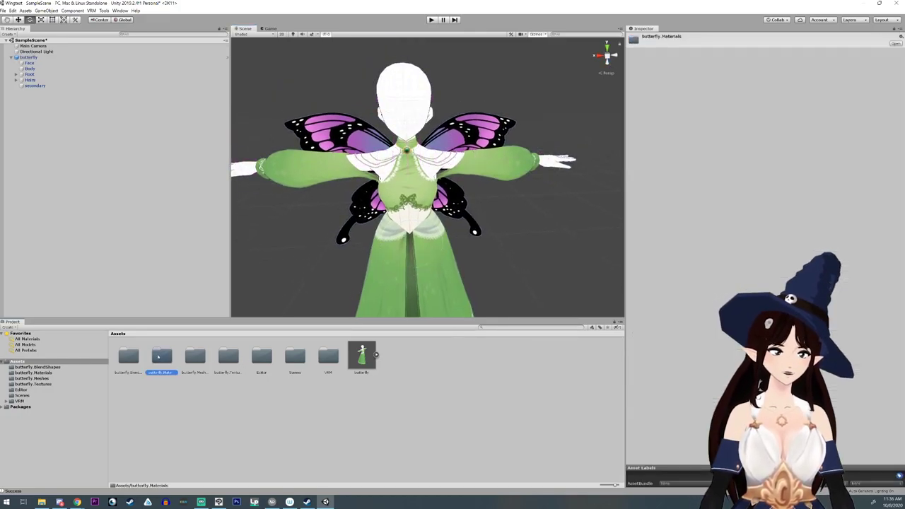
left_click(227, 357)
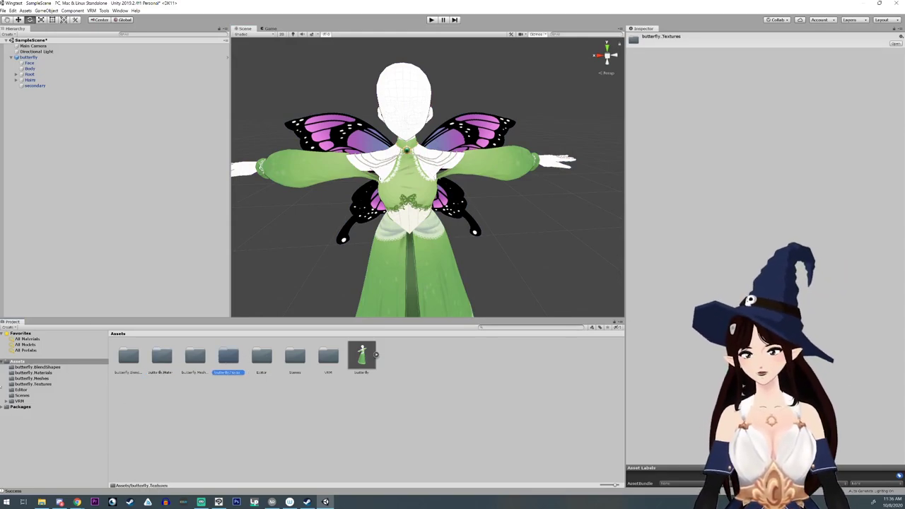
left_click(38, 385)
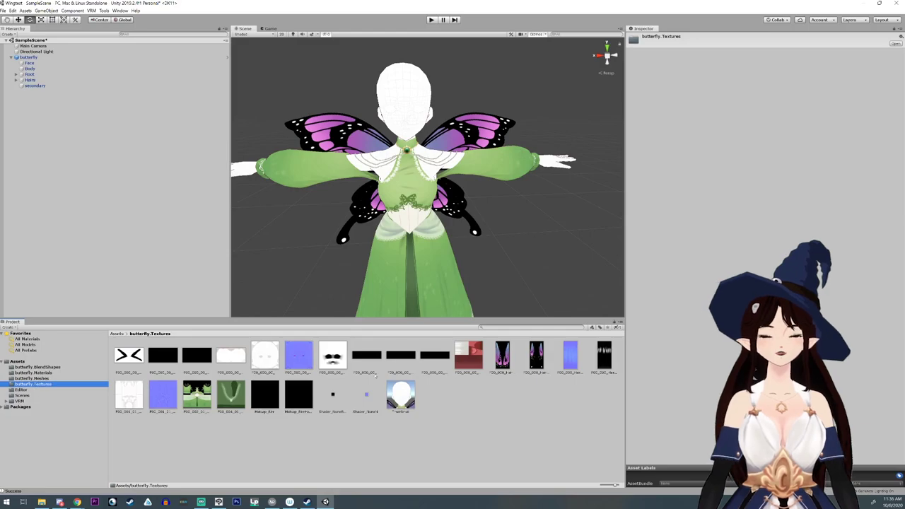
left_click(502, 355)
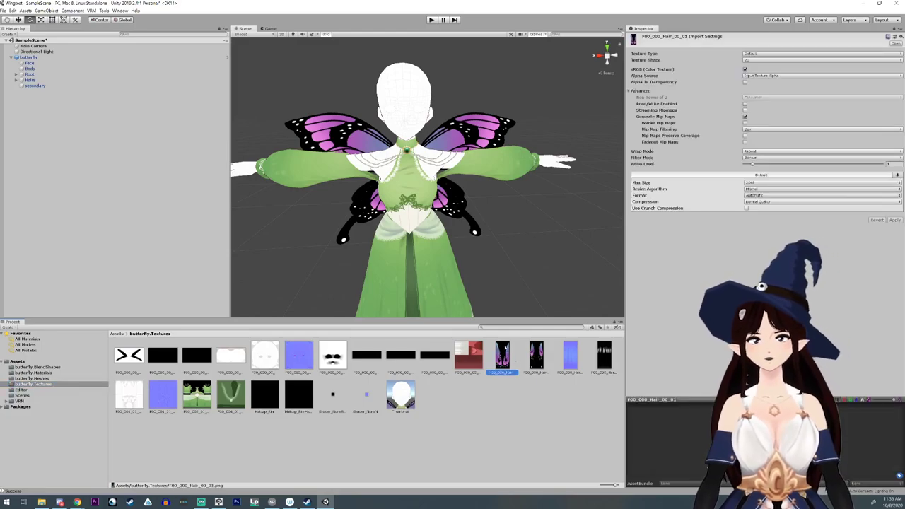
right_click(504, 353)
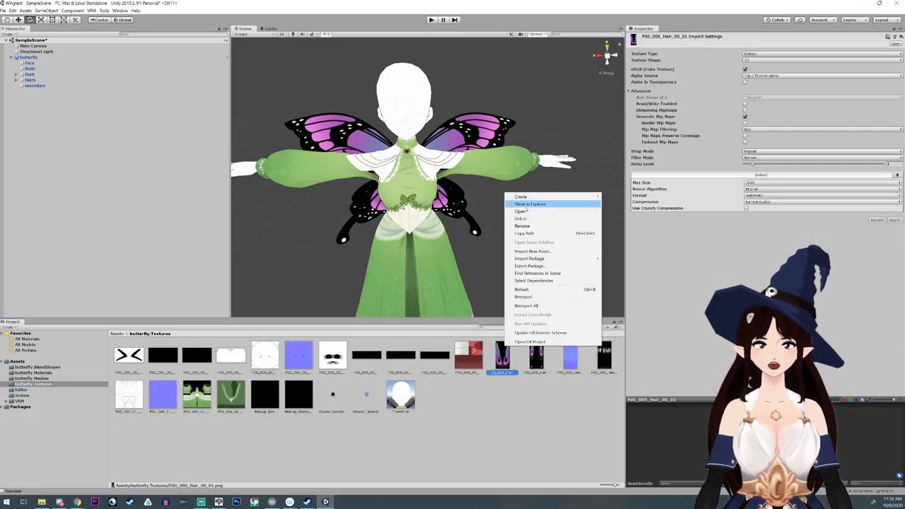
left_click(527, 204)
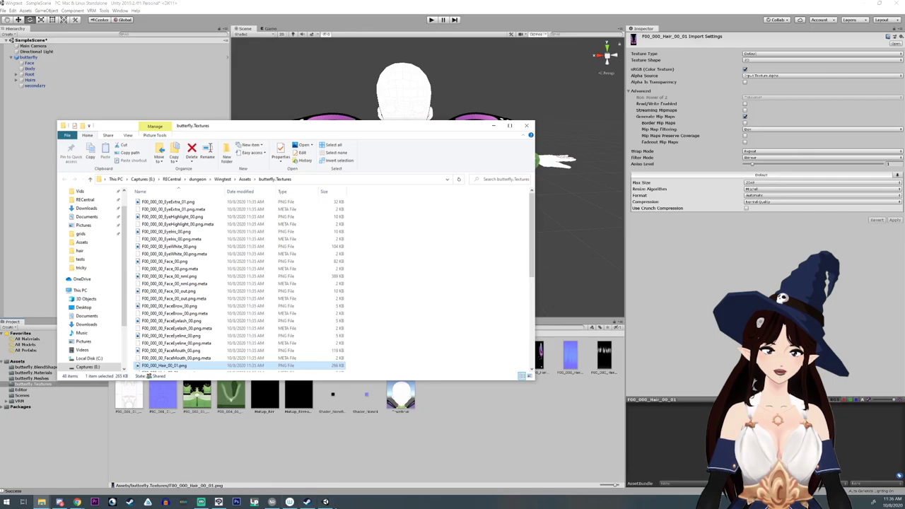
Step: Switch to Clip Studio Paint and open F00_000_Hair_00_01.png there from the Explorer folder
left_click(219, 501)
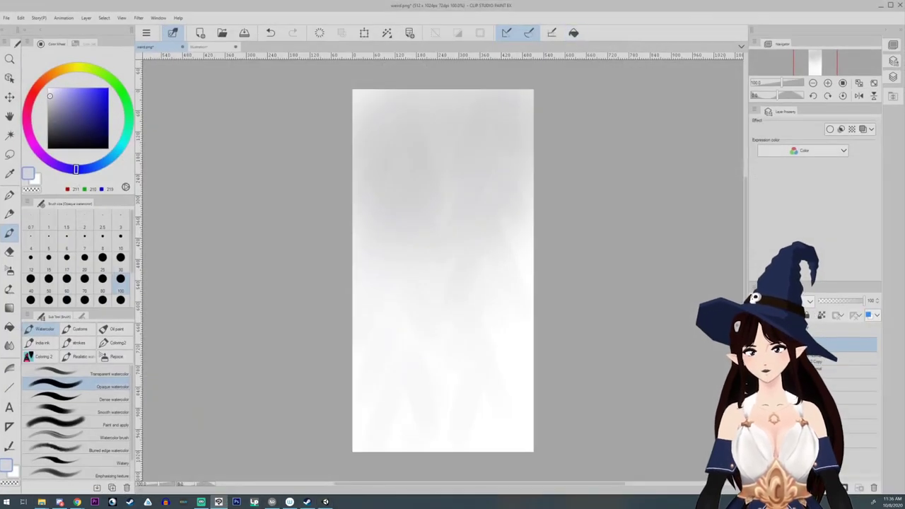
left_click(755, 344)
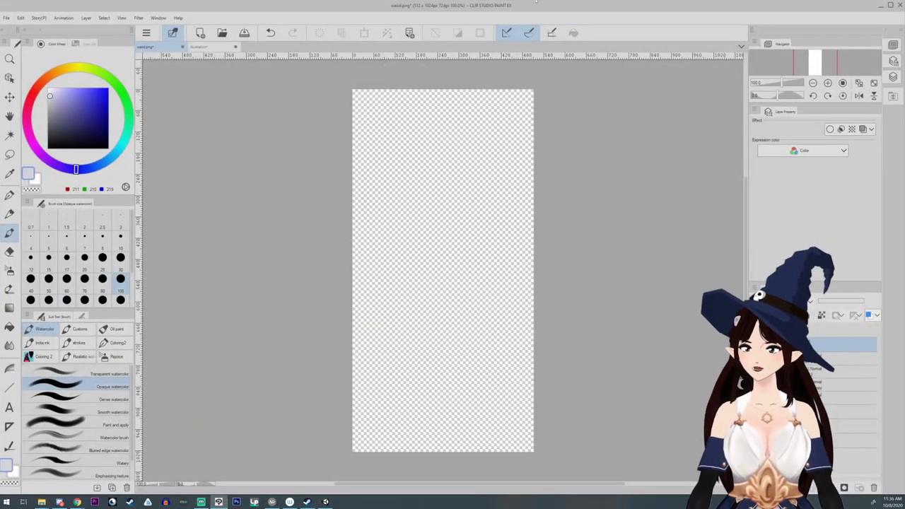
left_click_drag(534, 2, 695, 8)
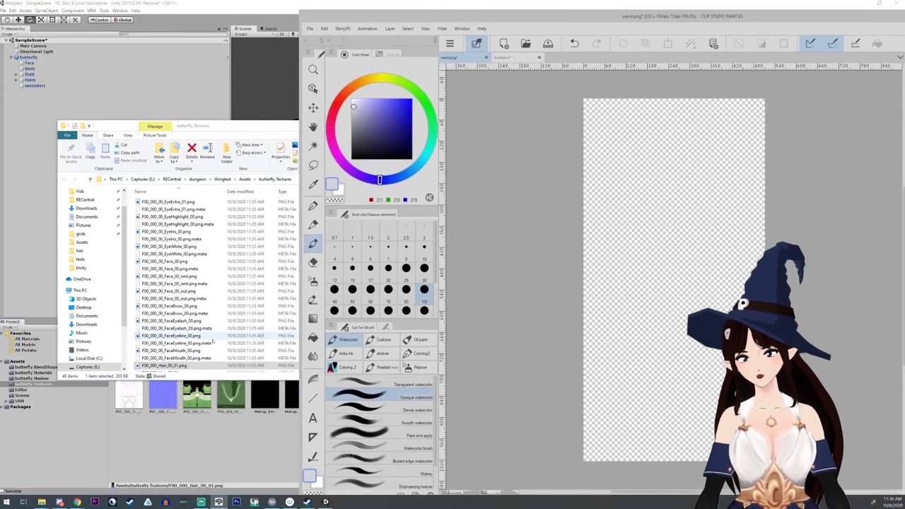
left_click_drag(180, 365, 491, 262)
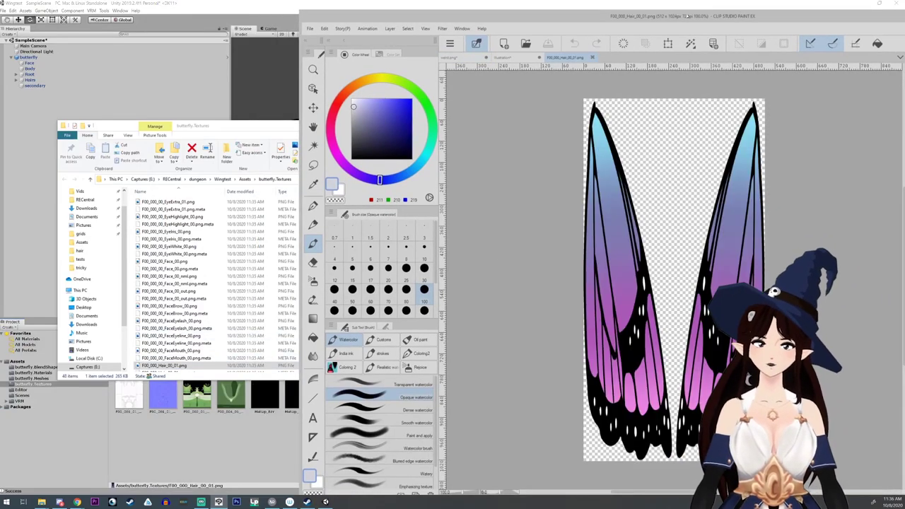
left_click_drag(694, 5, 627, 48)
left_click(745, 48)
left_click_drag(732, 14, 522, 0)
Step: Return to the layered 512 x 1024 px wing document and make its wing artwork layers visible
left_click(199, 46)
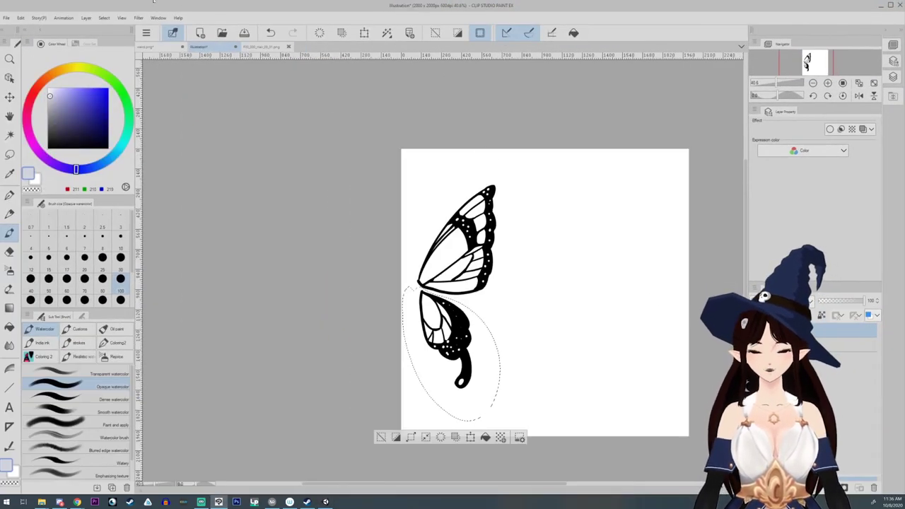
left_click(149, 47)
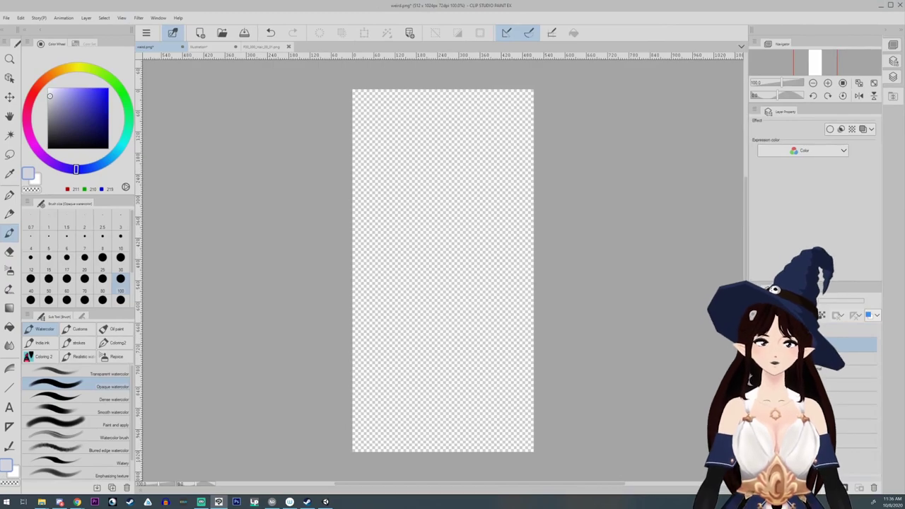
left_click(756, 345)
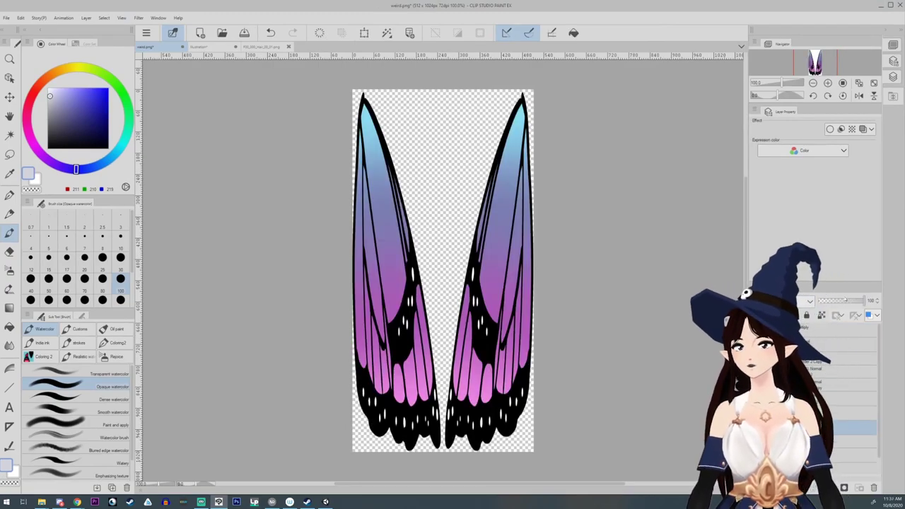
Step: Set the opacity of the right wing's colour layer to 60
left_click_drag(864, 301, 843, 300)
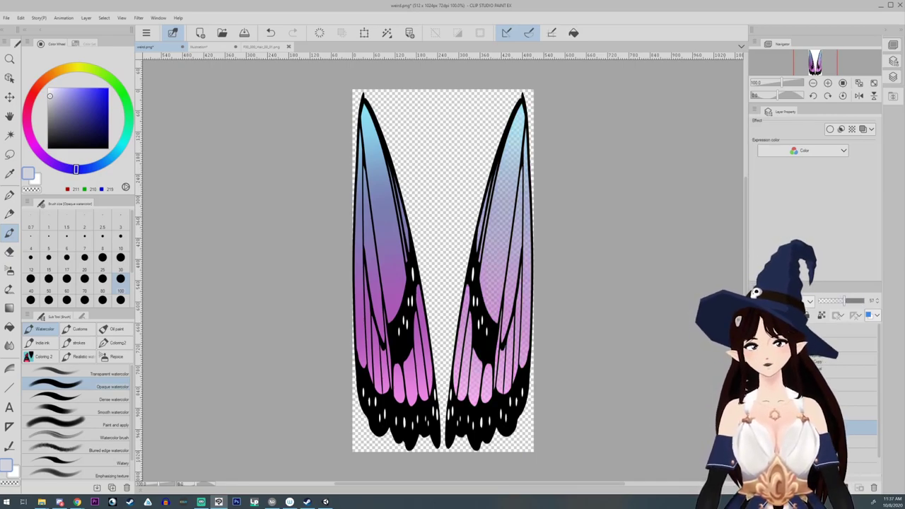
left_click(813, 385)
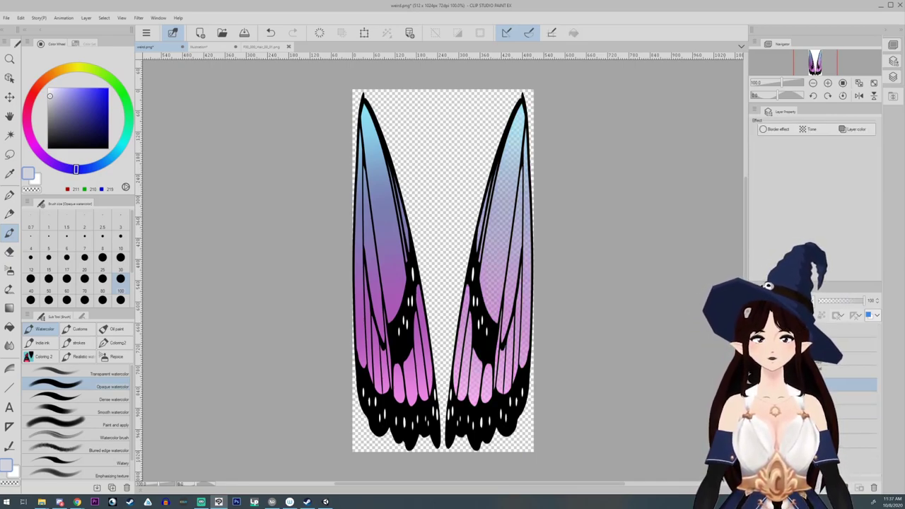
left_click(783, 385)
left_click(813, 427)
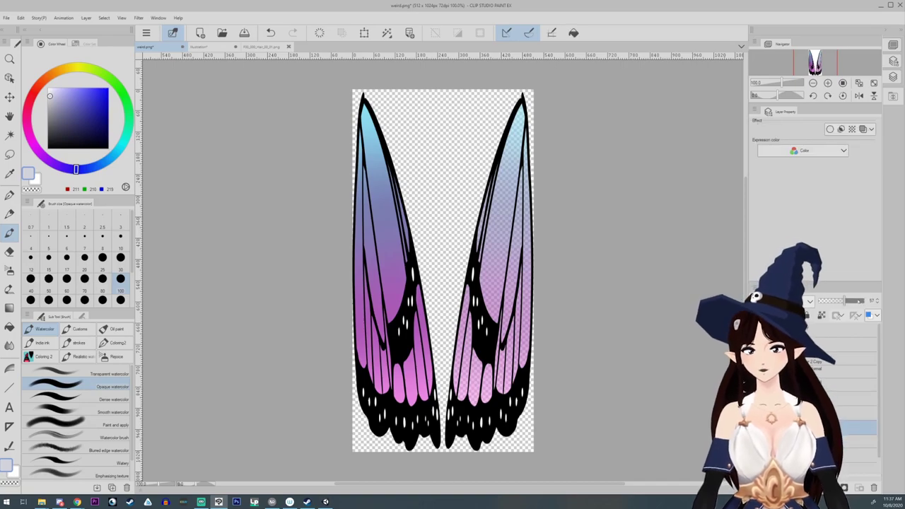
left_click(877, 303)
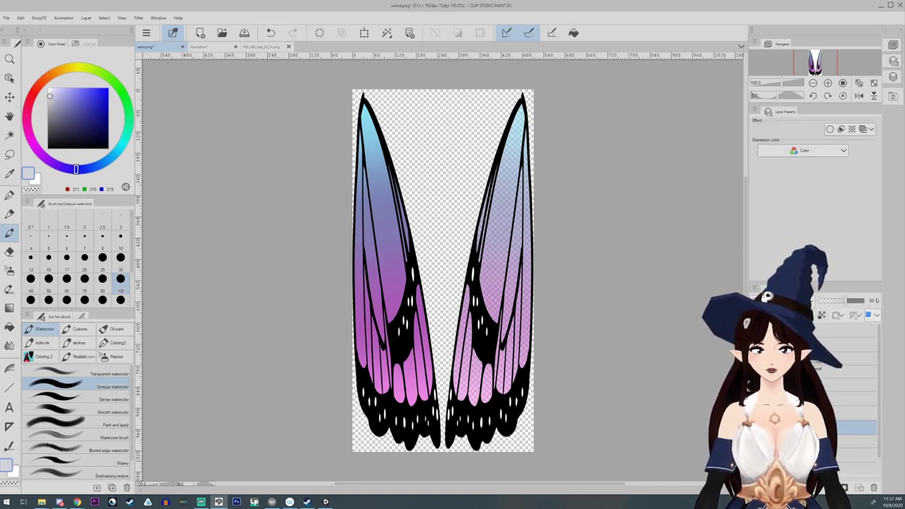
Step: Set the opacity of the left wing's colour layer to 60
left_click(783, 385)
left_click(813, 440)
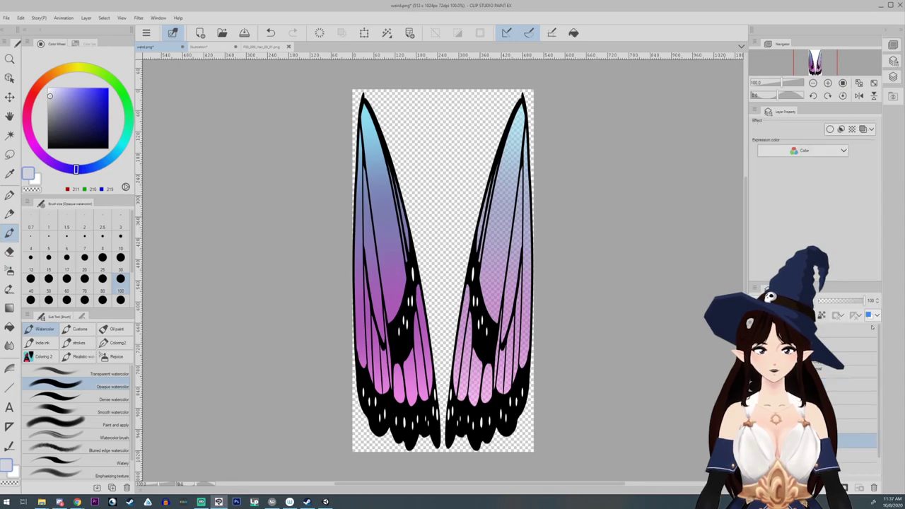
left_click_drag(864, 302, 849, 302)
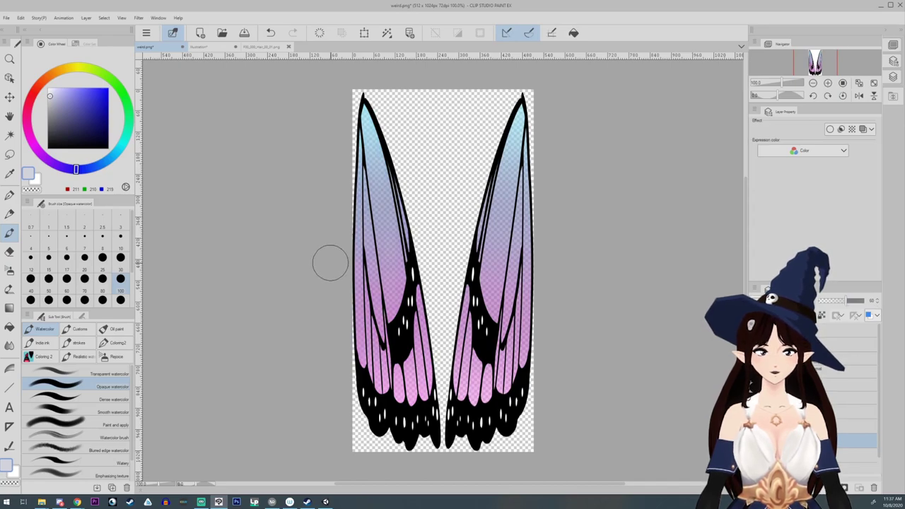
Step: Merge the upper wings' artwork layers into a single layer and select the entire canvas for copying
left_click(777, 397)
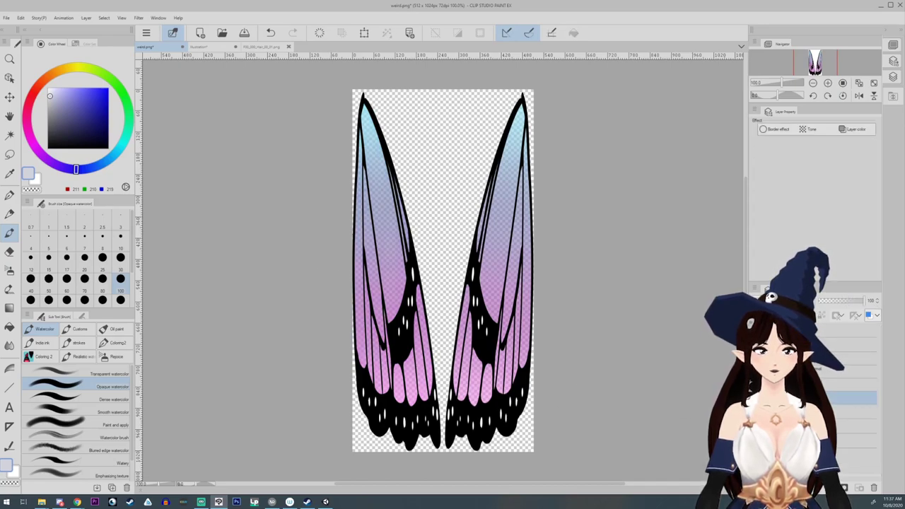
right_click(798, 386)
left_click(828, 343)
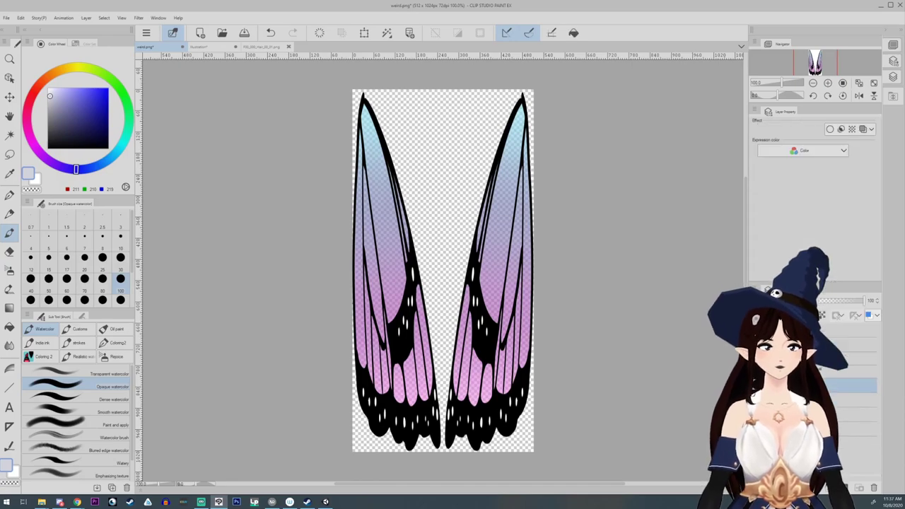
key("ctrl+a")
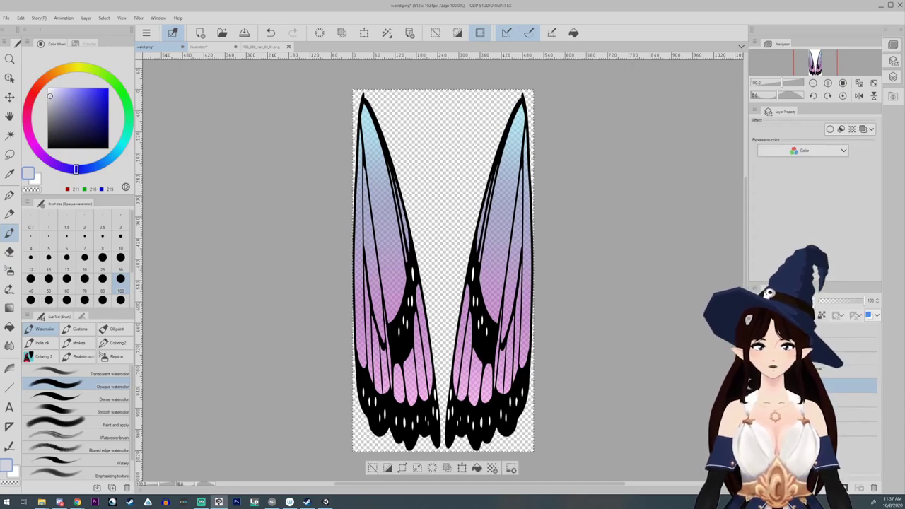
Step: Replace the artwork in F00_000_Hair_00_01.png with the semi-transparent upper wings, setting the original layer's opacity to 0, and save the file
left_click(262, 46)
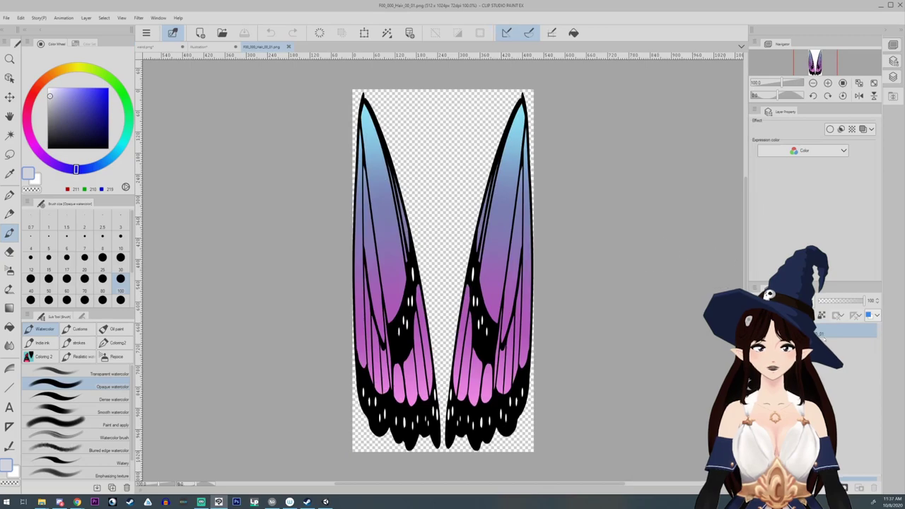
key("ctrl+v")
left_click(813, 344)
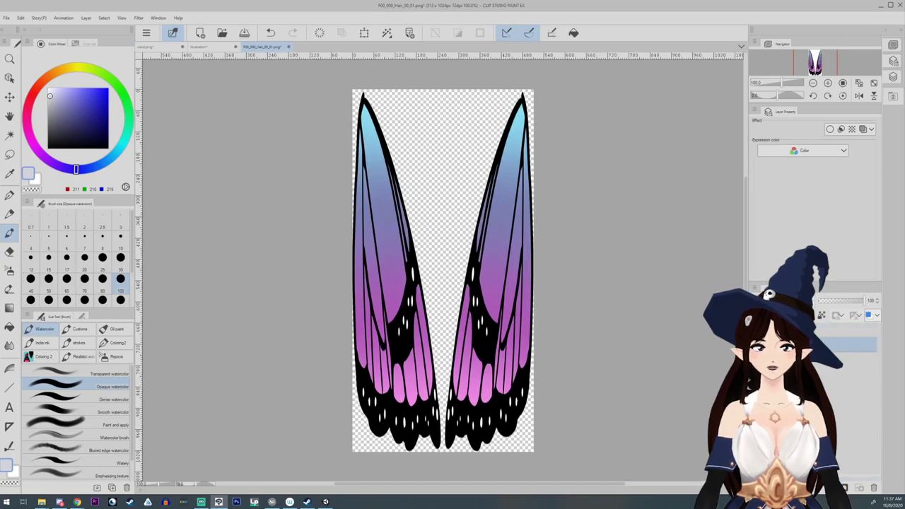
left_click_drag(863, 301, 818, 301)
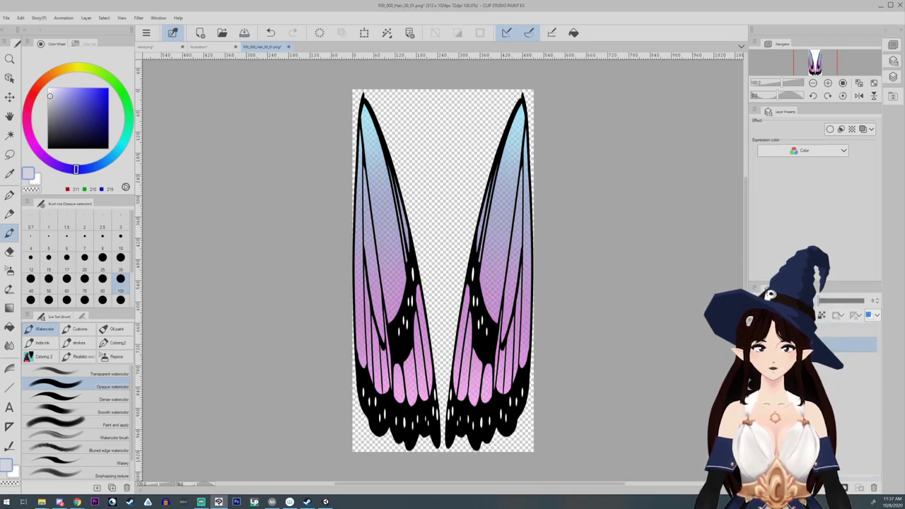
left_click(819, 331)
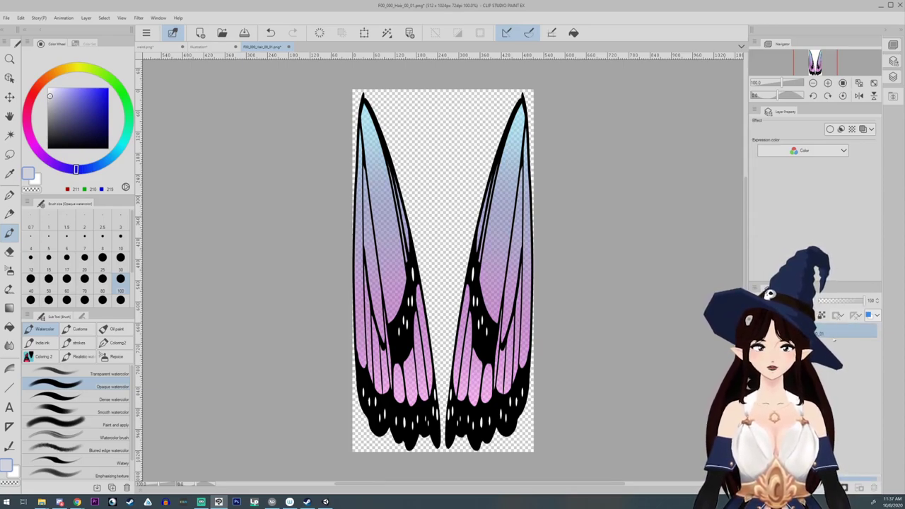
left_click(244, 33)
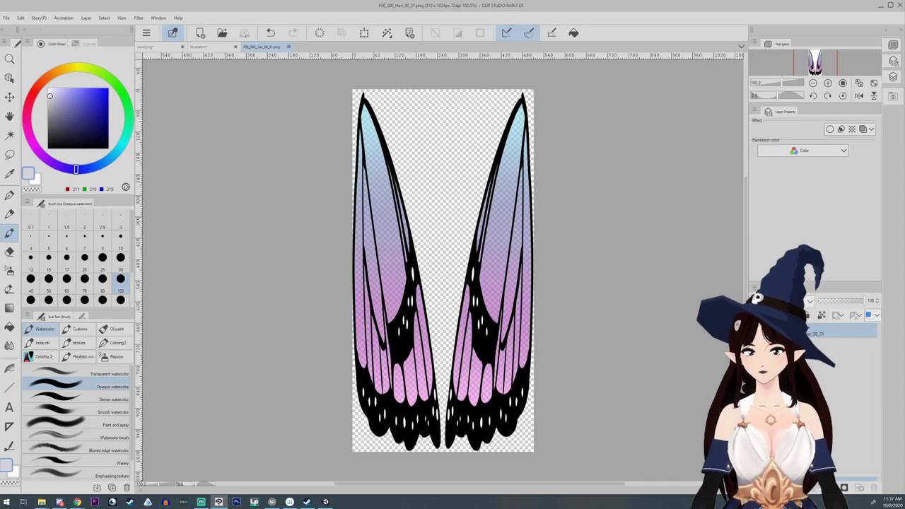
Step: Return to the layered wing document, show the lower wings instead of the upper ones, and lower the opacity of their colour layers
left_click(201, 47)
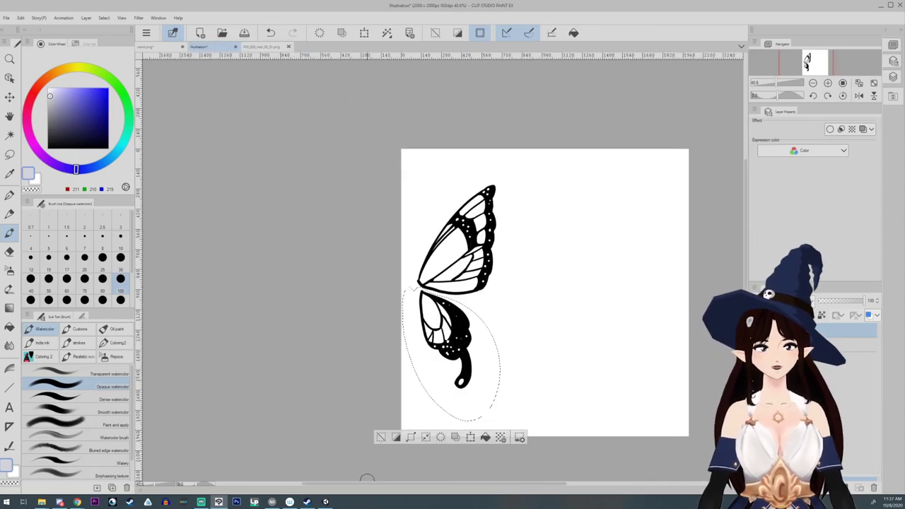
left_click(159, 47)
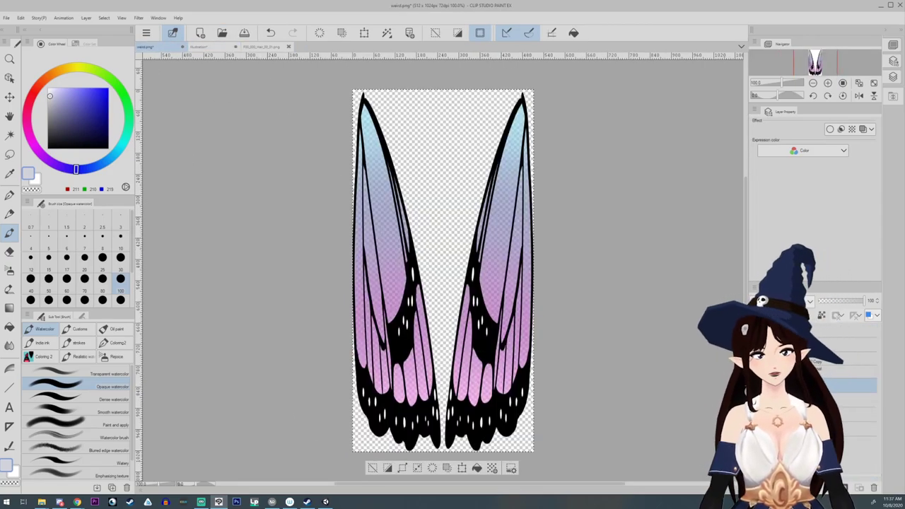
key("ctrl+x")
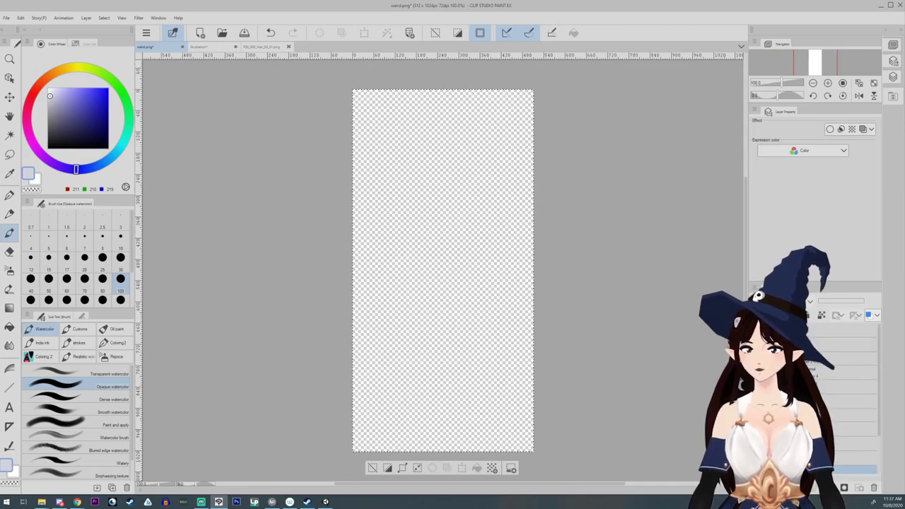
key("ctrl+v")
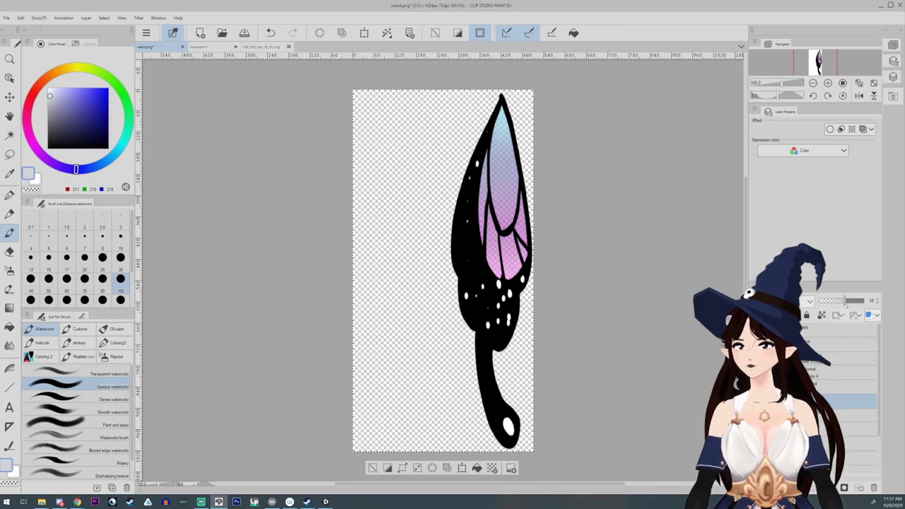
left_click(848, 414)
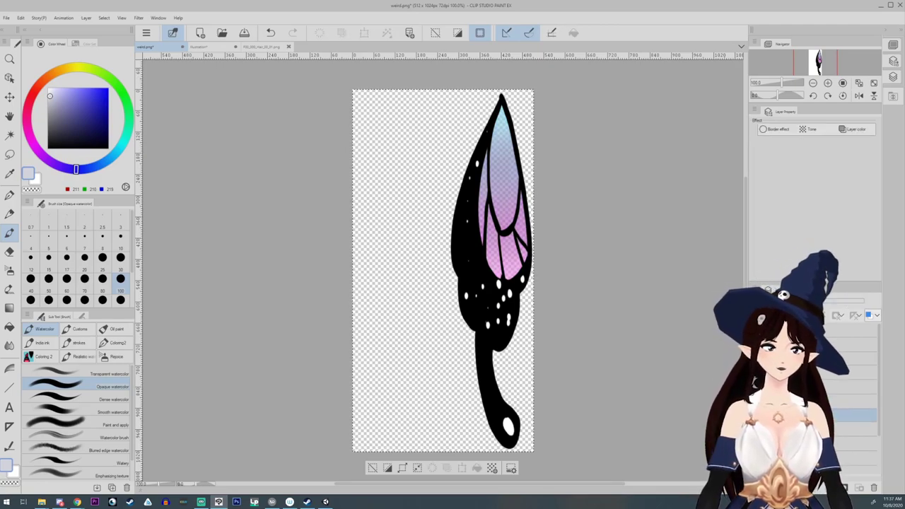
left_click(851, 458)
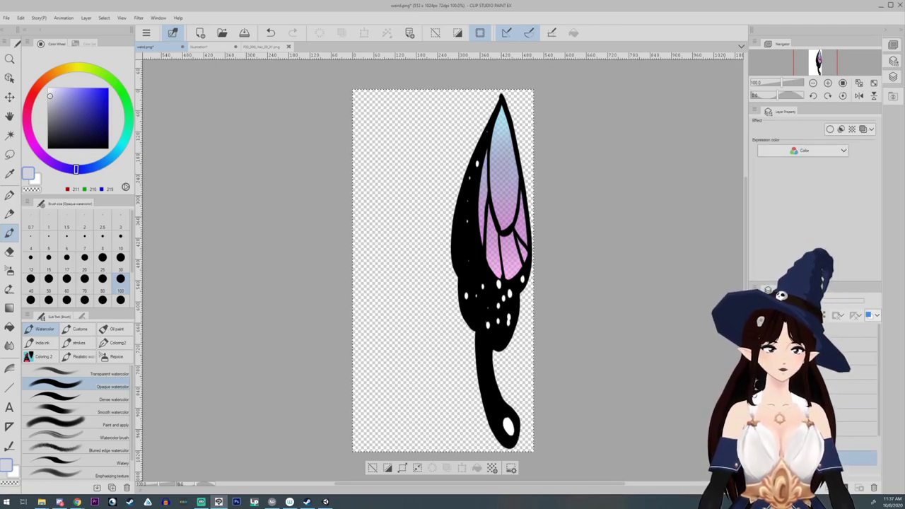
left_click(756, 458)
left_click_drag(862, 301, 850, 302)
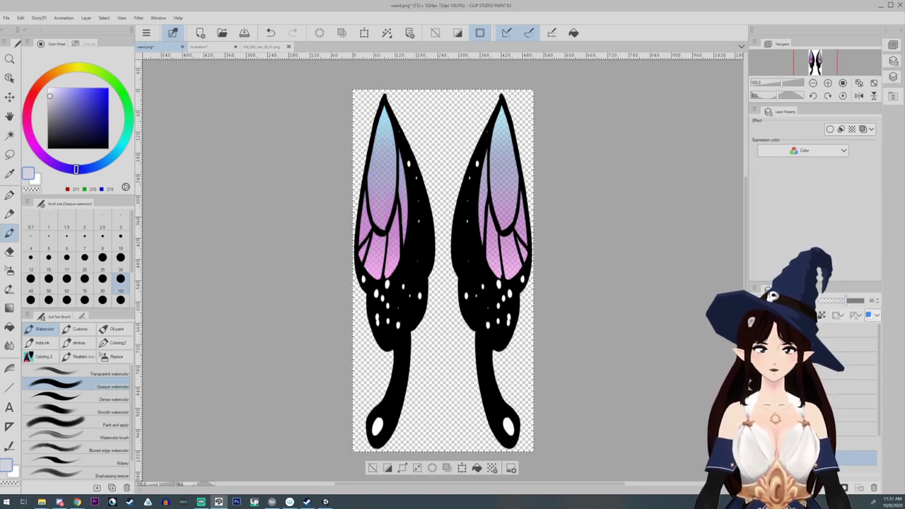
Step: Select the artwork layers of both lower wings and merge them into one layer
left_click(827, 358, "ctrl")
right_click(836, 356)
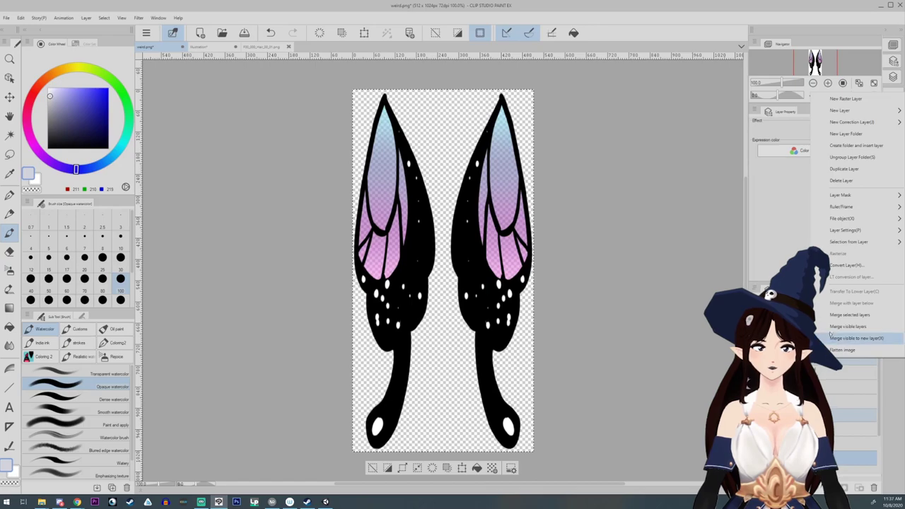
left_click(839, 316)
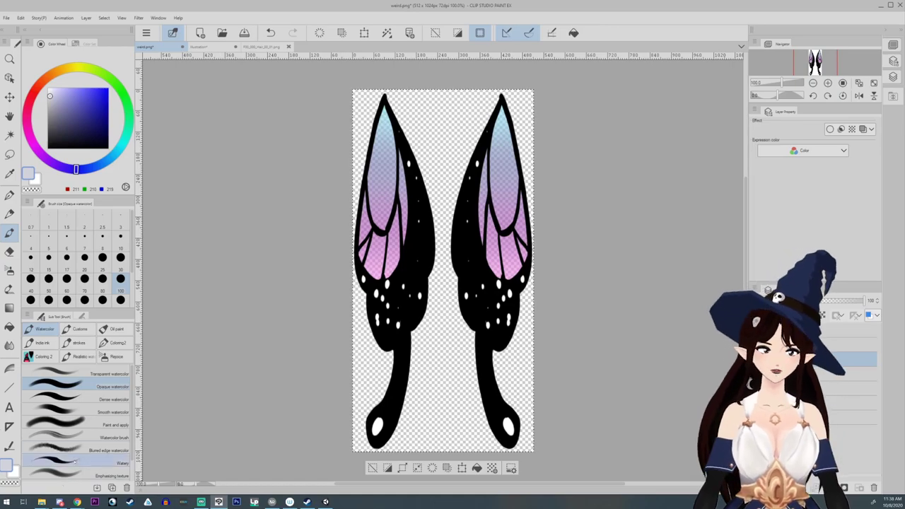
Step: Open F00_000_Hair_00_02.png from the butterfly.Textures folder, showing the folder's files as thumbnails
mouse_move(42, 502)
left_click(101, 470)
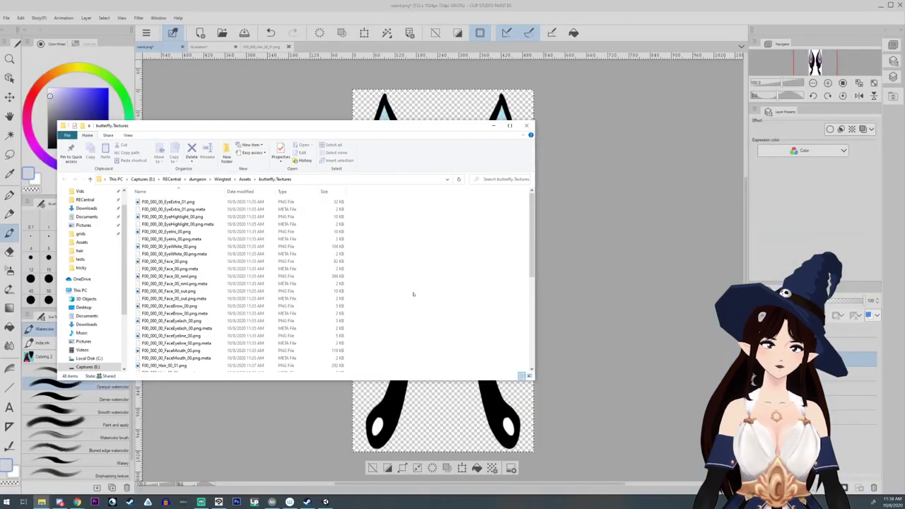
scroll(356, 321, "up", 4, "ctrl")
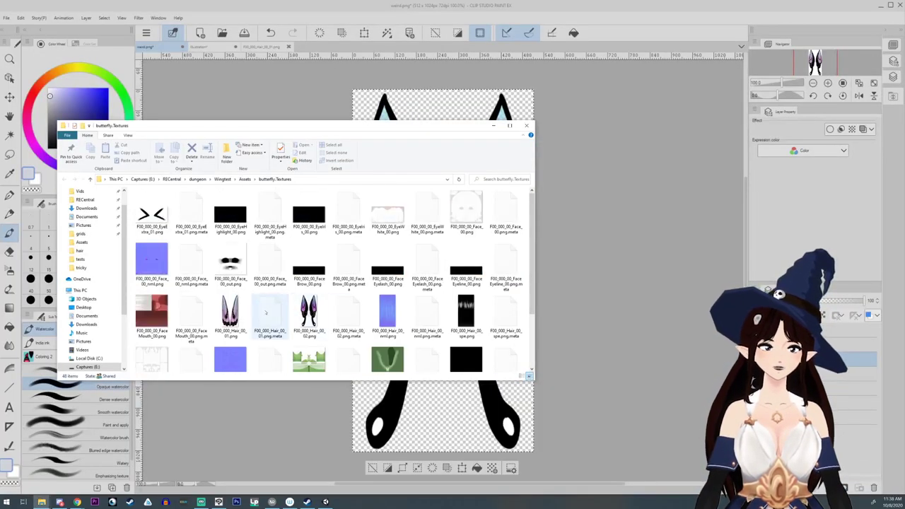
double_click(309, 314)
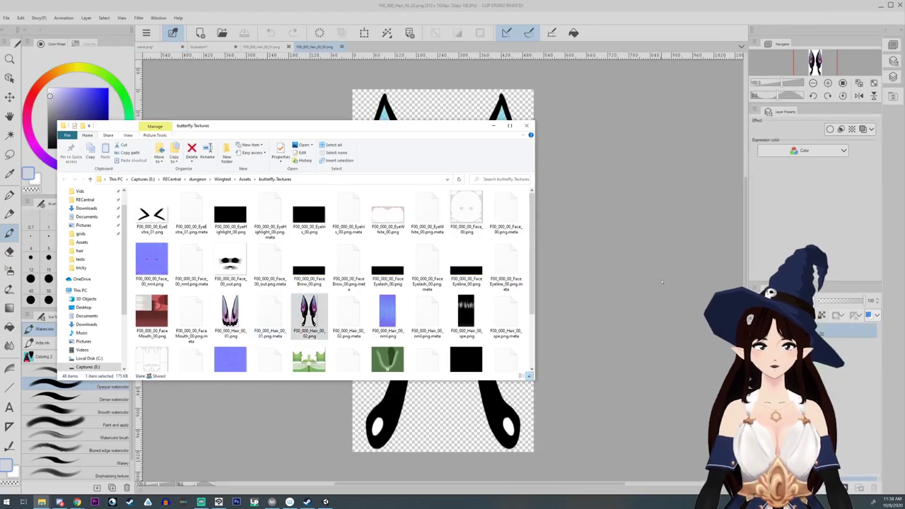
Step: Replace the artwork in F00_000_Hair_00_02.png with the semi-transparent lower wings, setting the original layer's opacity to 0, and save the file
left_click(661, 282)
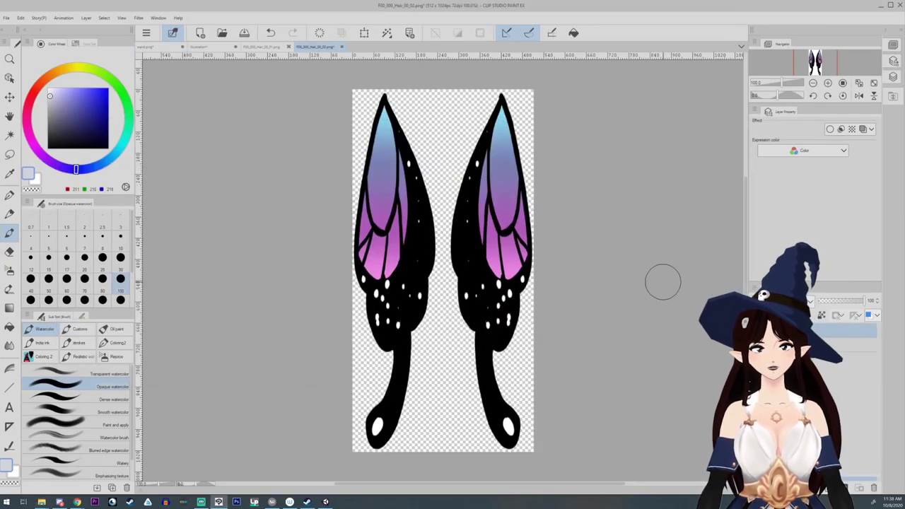
left_click_drag(854, 302, 706, 284)
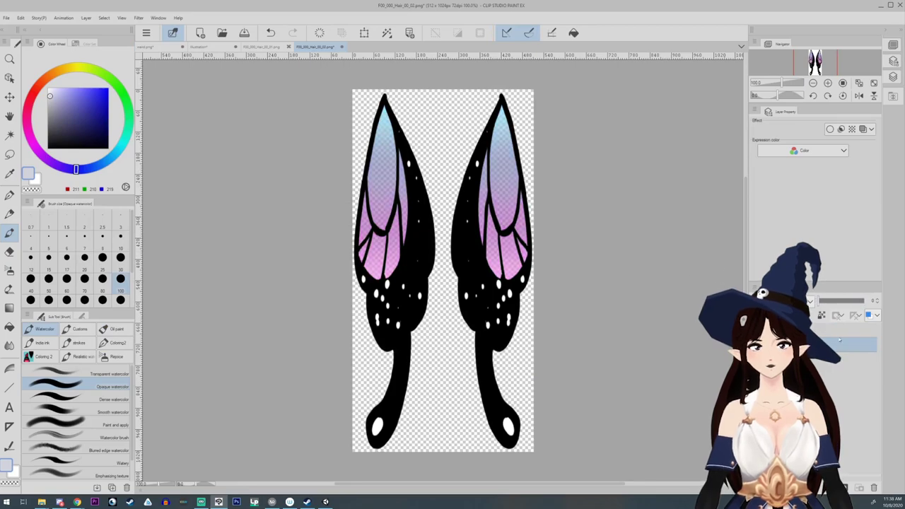
left_click(839, 332)
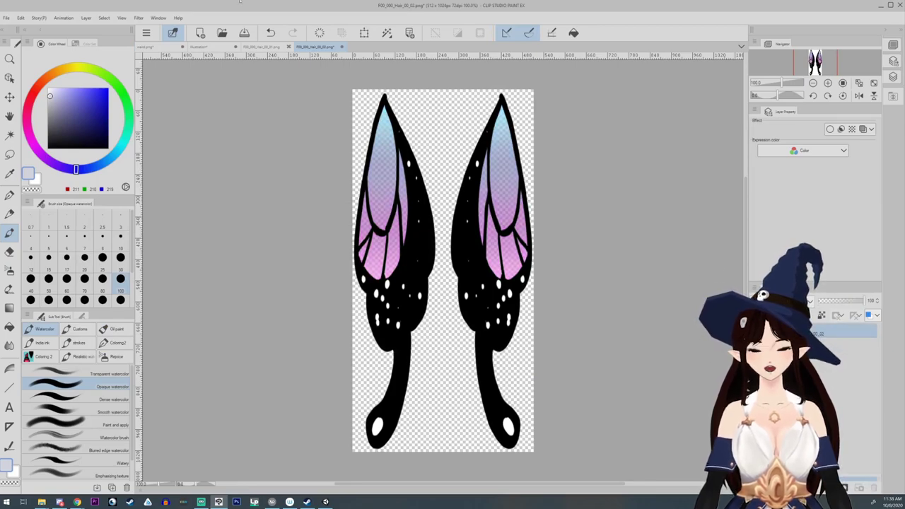
left_click(244, 32)
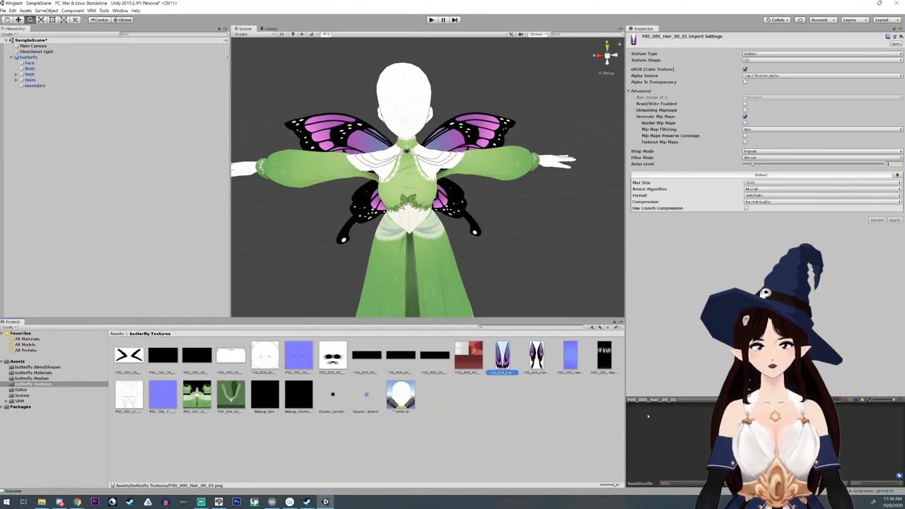
Step: In Unity, set the rendering type of the F00_000_Hair_00_HAIR_01 material in butterfly.Materials to TransparentWithZWrite
left_click(564, 413)
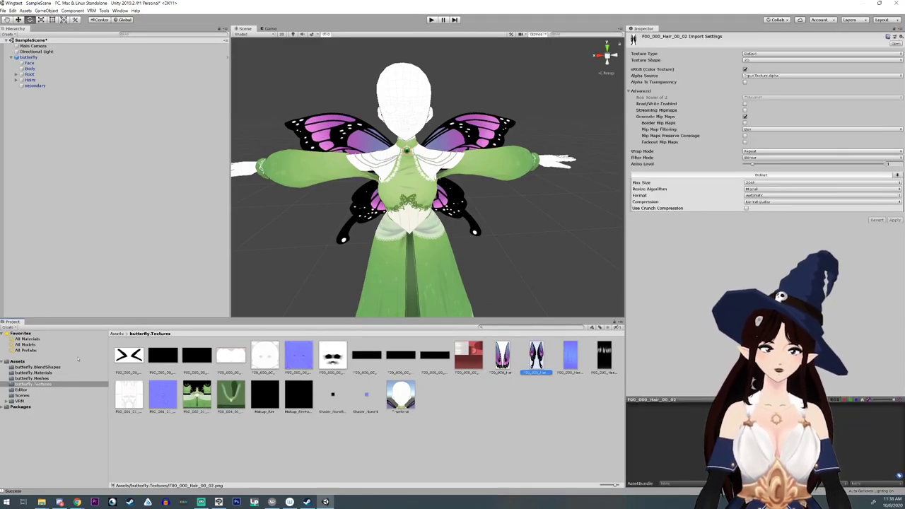
left_click(36, 373)
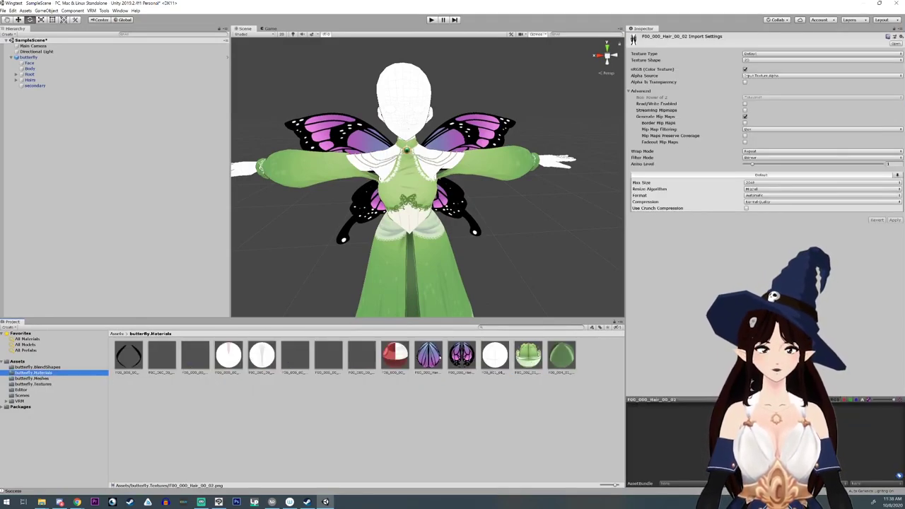
left_click(428, 355)
left_click(750, 67)
left_click(757, 94)
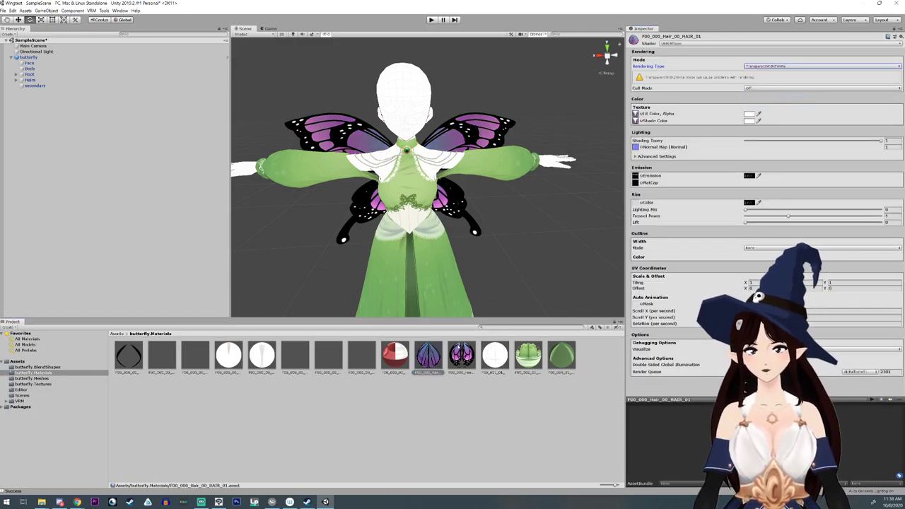
Step: Set the rendering type of the F00_000_Hair_00_HAIR_02 material to TransparentWithZWrite
left_click(461, 356)
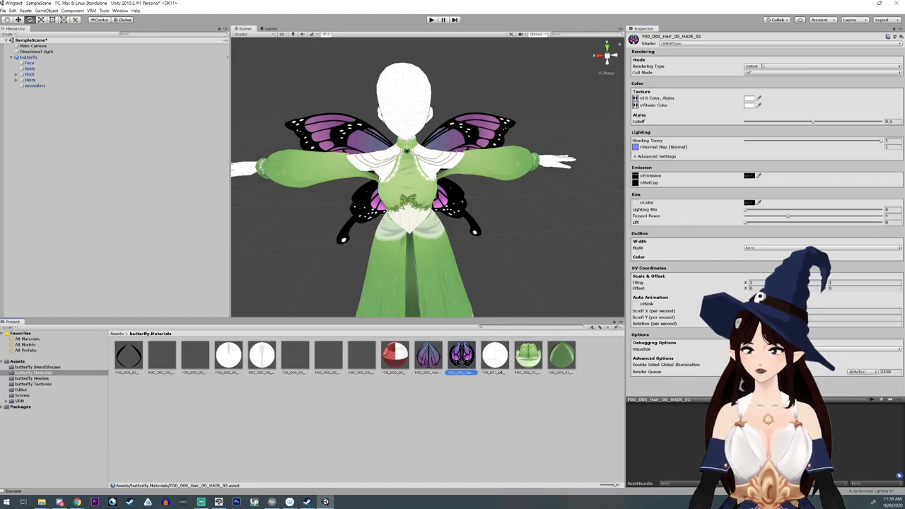
left_click(762, 66)
left_click(760, 95)
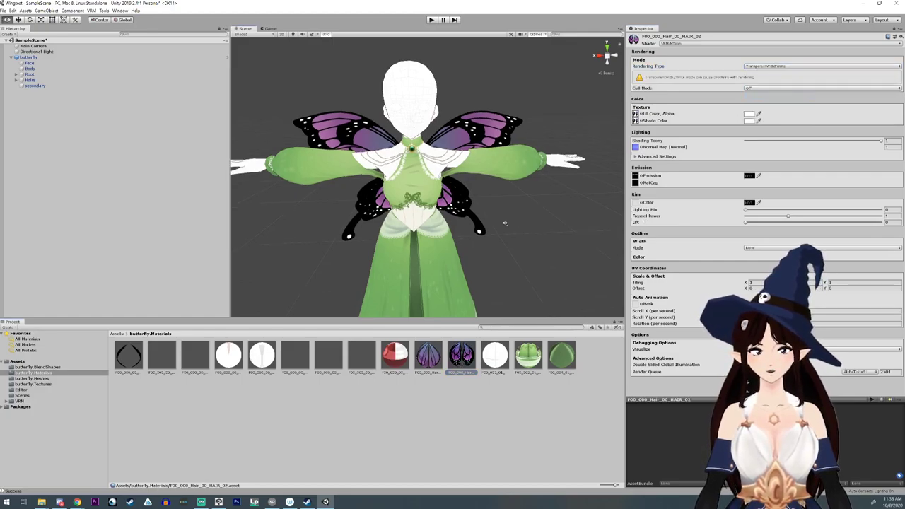
Step: Examine the transparency of the upper and lower wings on the avatar from the back, sides and front
left_click_drag(500, 223, 407, 211, "alt")
middle_click_drag(407, 210, 417, 222)
left_click_drag(416, 222, 406, 196, "alt")
scroll(406, 196, "up", 5)
scroll(406, 195, "down", 3)
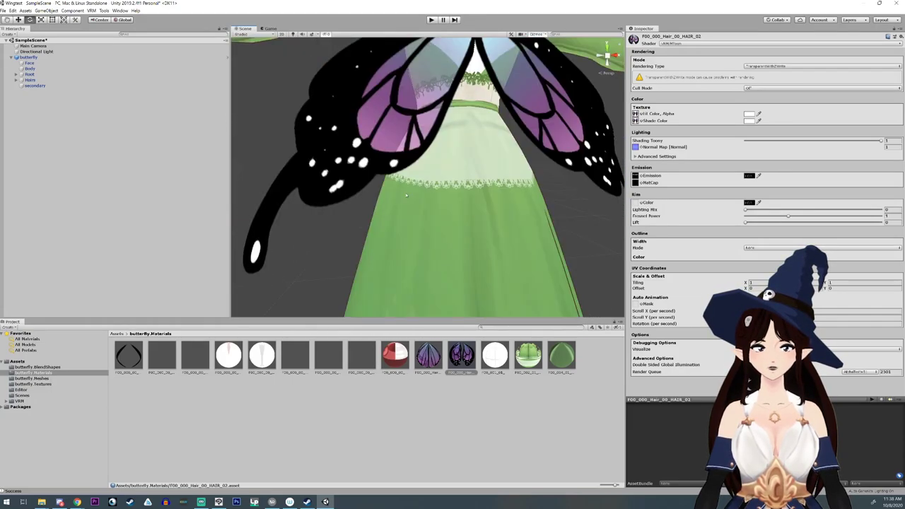
middle_click_drag(405, 192, 417, 223)
left_click_drag(417, 224, 465, 231, "alt")
scroll(465, 230, "down", 10)
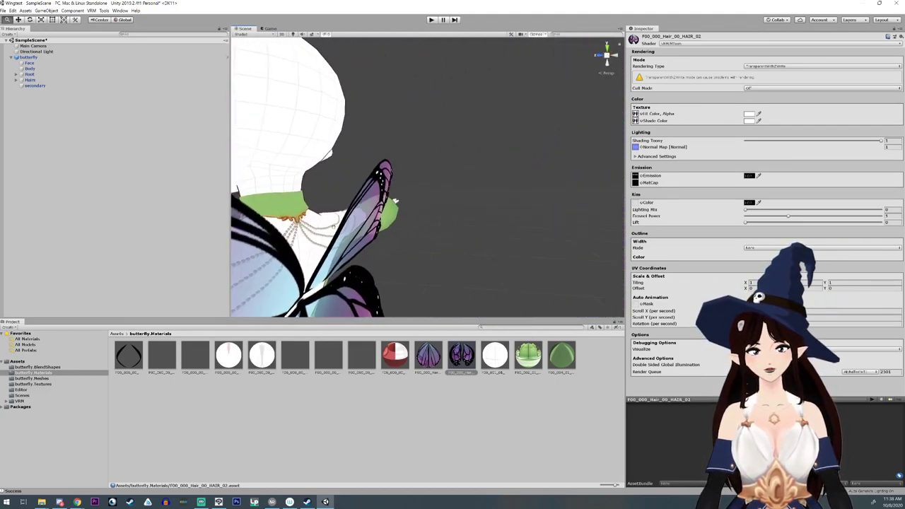
left_click_drag(311, 232, 281, 214, "alt")
scroll(280, 214, "up", 5)
scroll(281, 214, "down", 6)
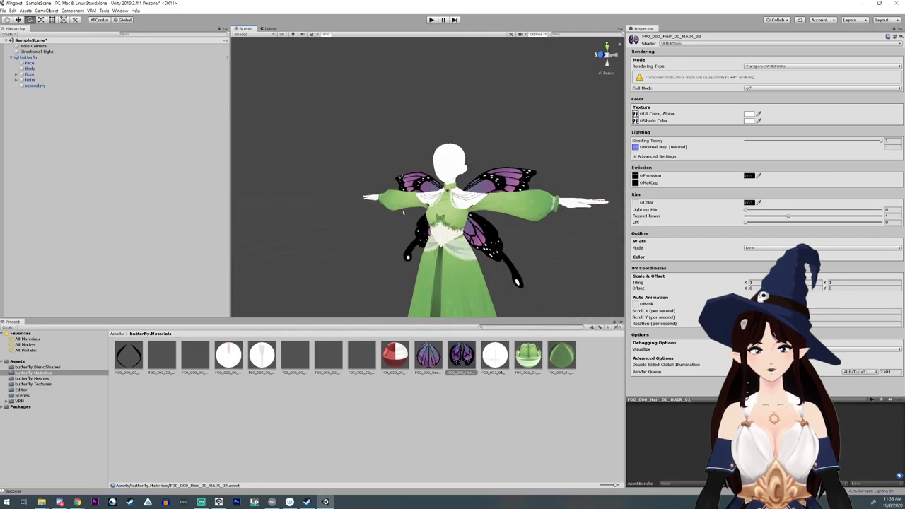
left_click_drag(417, 212, 460, 219, "alt")
middle_click_drag(459, 219, 481, 224)
scroll(481, 225, "up", 3)
middle_click_drag(332, 279, 398, 286)
left_click_drag(335, 232, 395, 218, "alt")
scroll(395, 218, "up", 4)
scroll(395, 218, "down", 4)
left_click_drag(454, 234, 432, 247, "alt")
scroll(425, 242, "up", 4)
scroll(424, 242, "down", 3)
scroll(423, 263, "up", 2)
scroll(424, 262, "down", 2)
scroll(430, 248, "up", 1)
left_click_drag(426, 215, 426, 202, "alt")
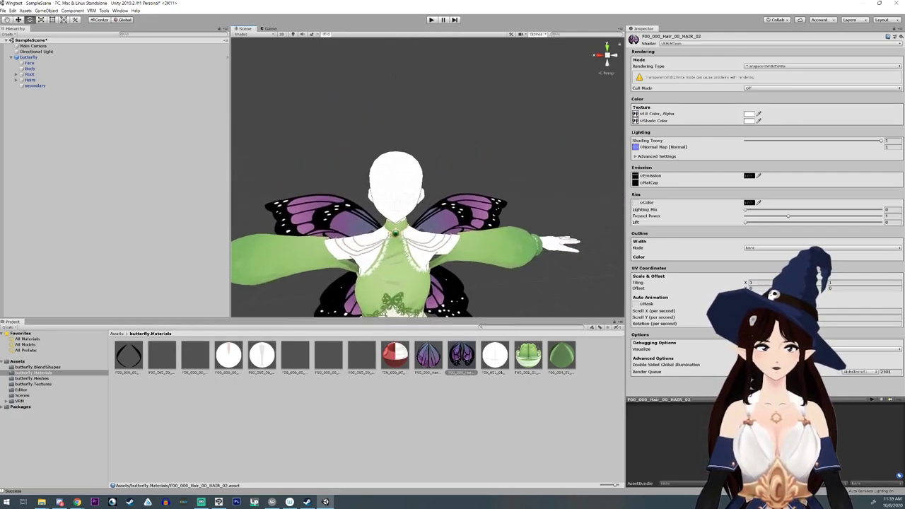
scroll(426, 202, "down", 4)
middle_click_drag(395, 297, 410, 231)
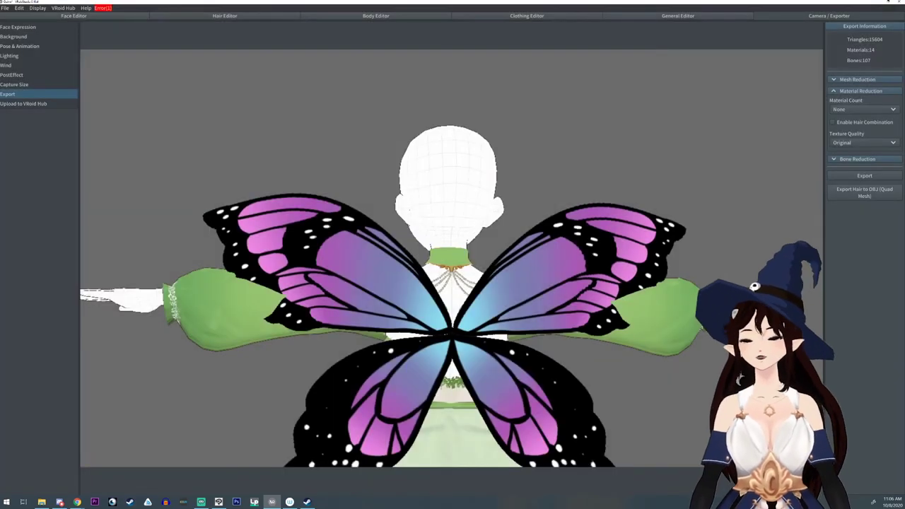
Step: Switch to VRoid Studio and inspect the butterfly wings on the model from behind, the side and the front
right_click_drag(361, 321, 566, 325)
middle_click_drag(551, 368, 713, 395)
scroll(537, 361, "down", 1)
middle_click_drag(574, 372, 570, 370)
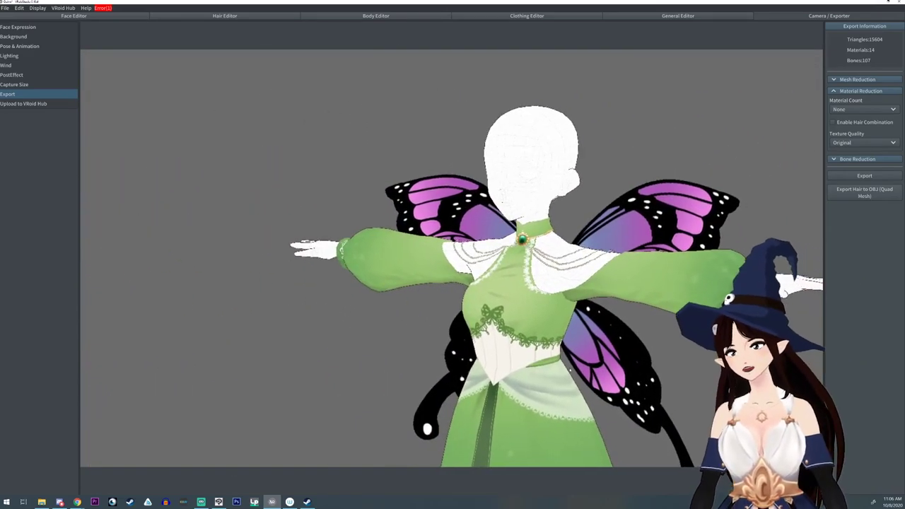
right_click_drag(558, 357, 540, 360)
middle_click_drag(532, 401, 589, 366)
right_click_drag(589, 366, 613, 334)
middle_click_drag(236, 85, 248, 160)
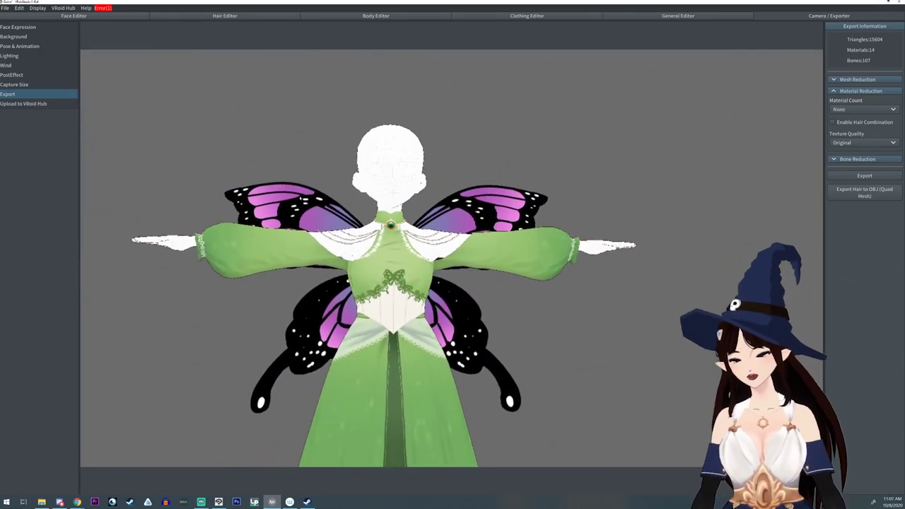
Step: Open the pose and animation settings and view the whole winged model in the Standby 0 animation
left_click(19, 46)
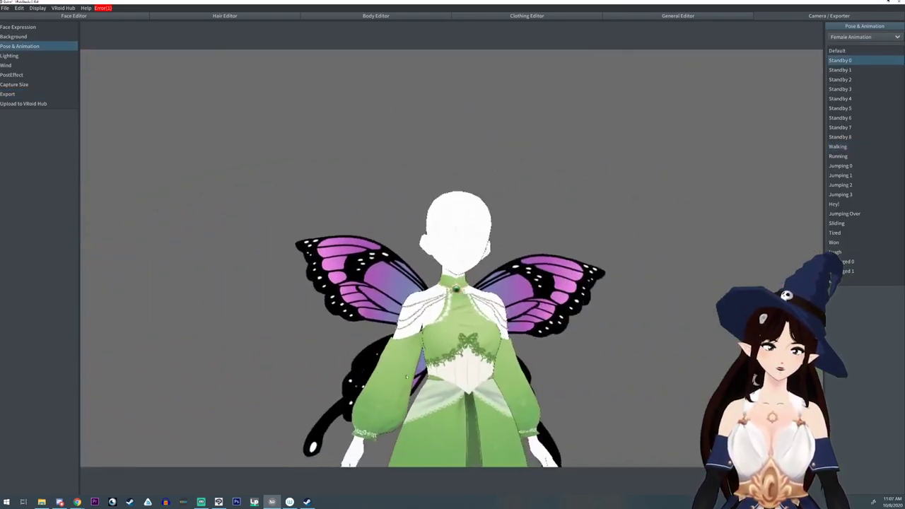
scroll(415, 359, "down", 2)
scroll(415, 358, "down", 3)
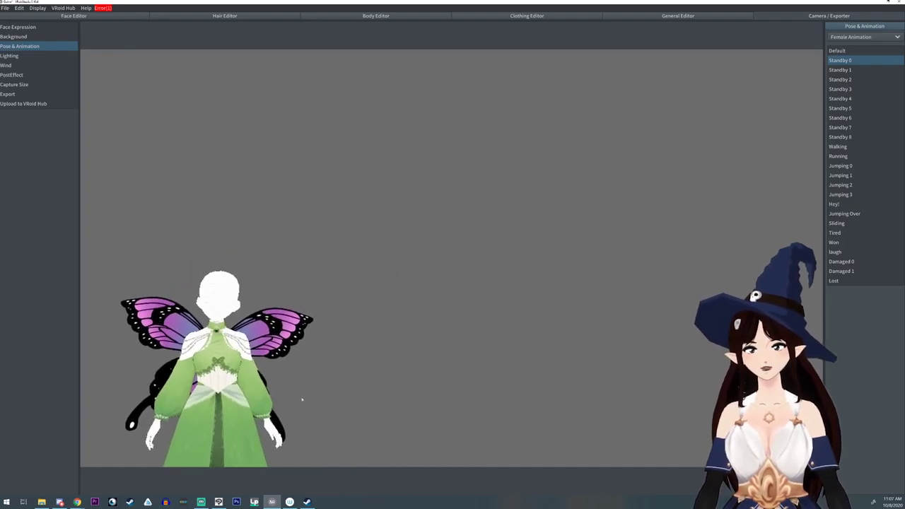